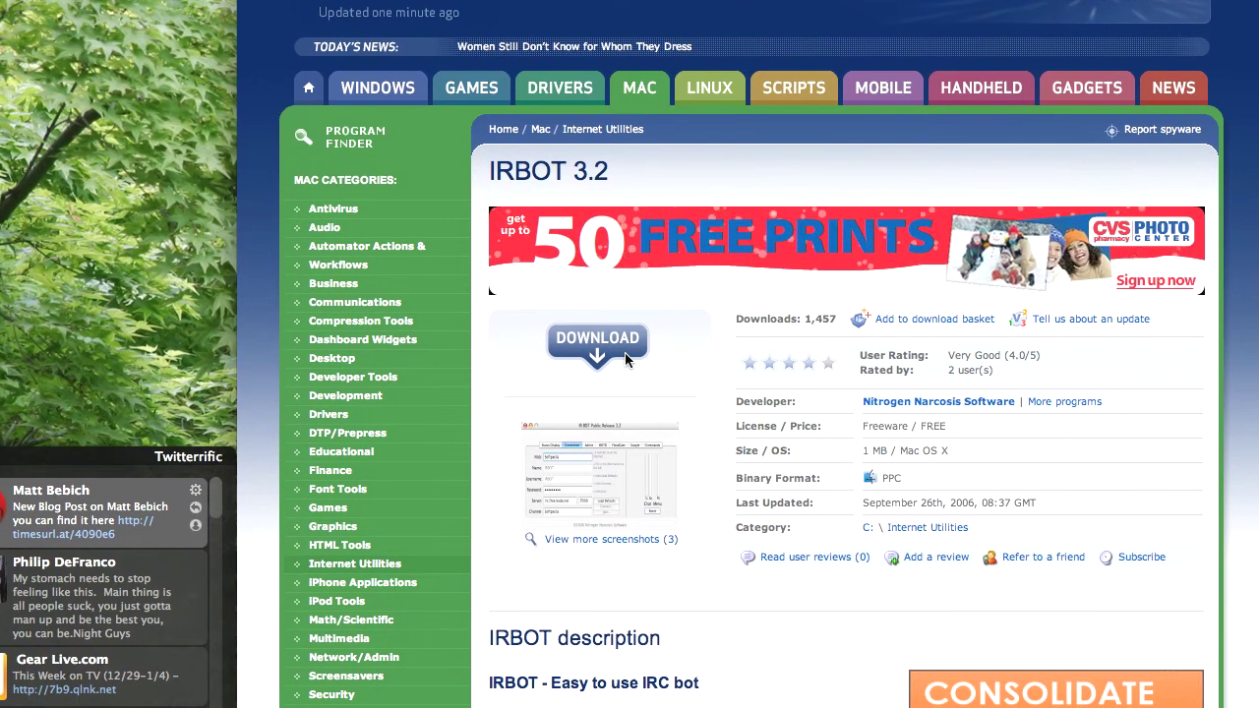
# Download IRBOT 3.2 from the Softpedia Mirror (RO) and unpack IRBOT.app.zip on the desktop.
pyautogui.click(628, 353)
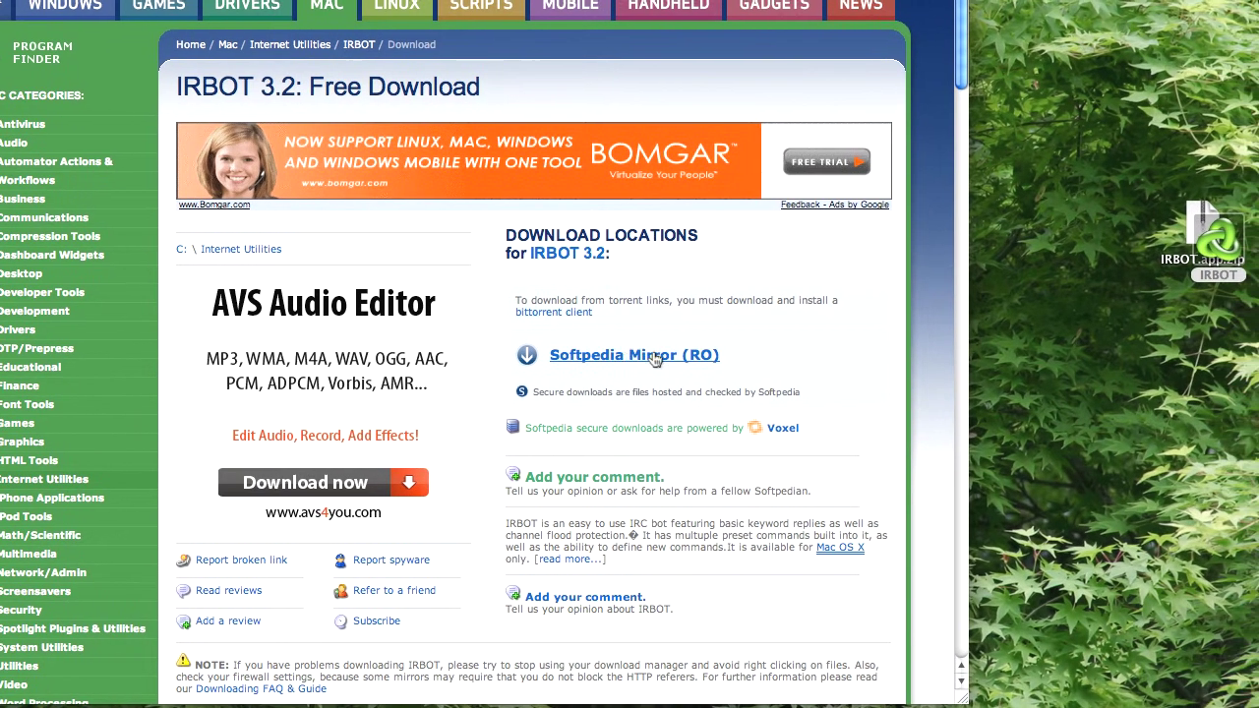
pyautogui.click(635, 361)
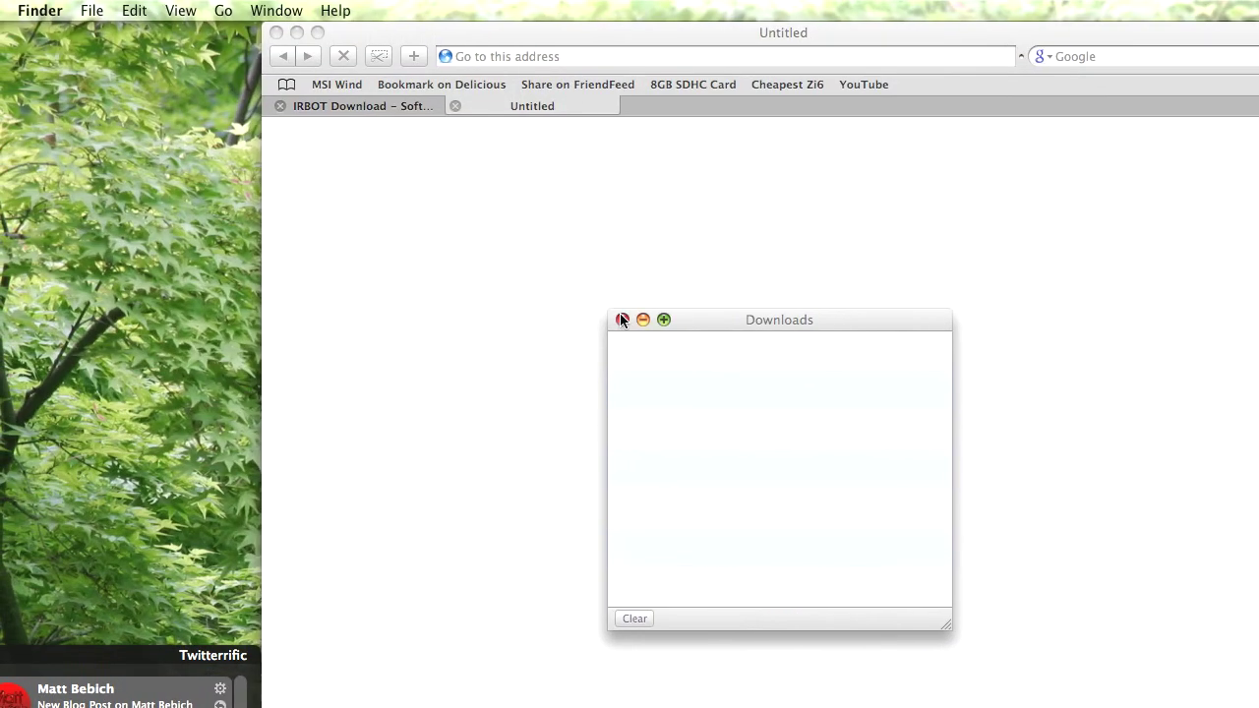
pyautogui.click(622, 320)
pyautogui.click(490, 106)
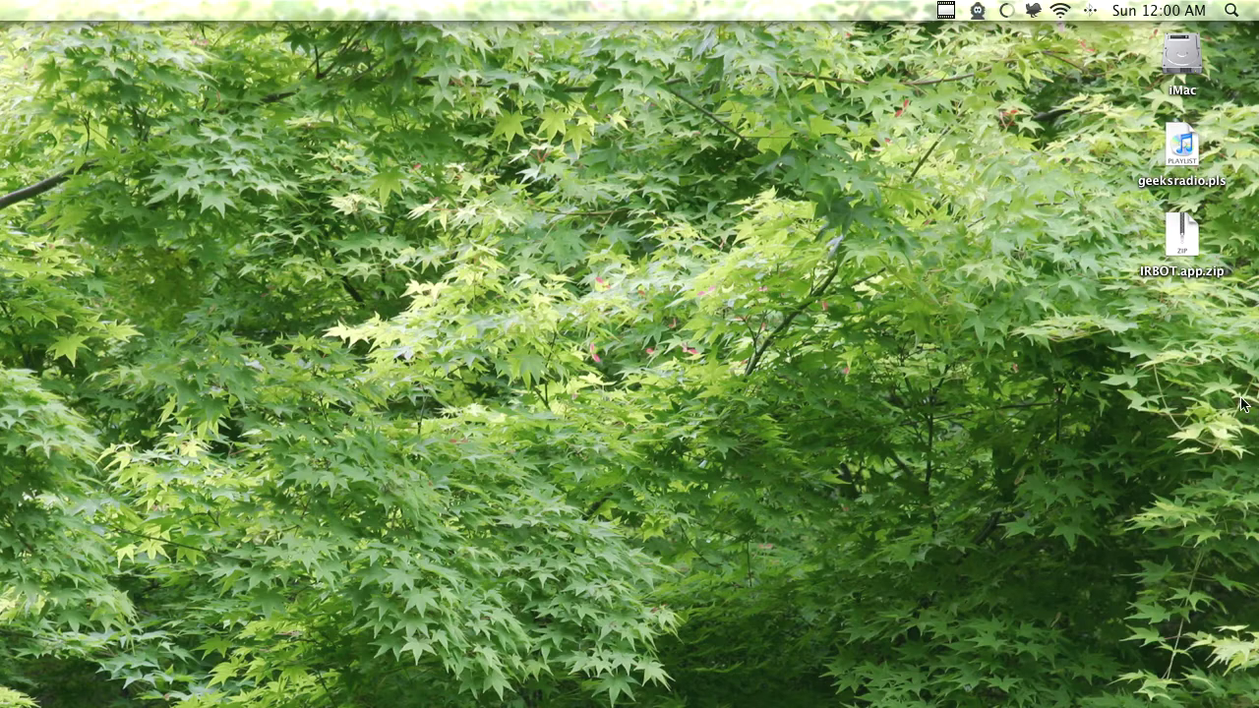
pyautogui.doubleClick(1187, 218)
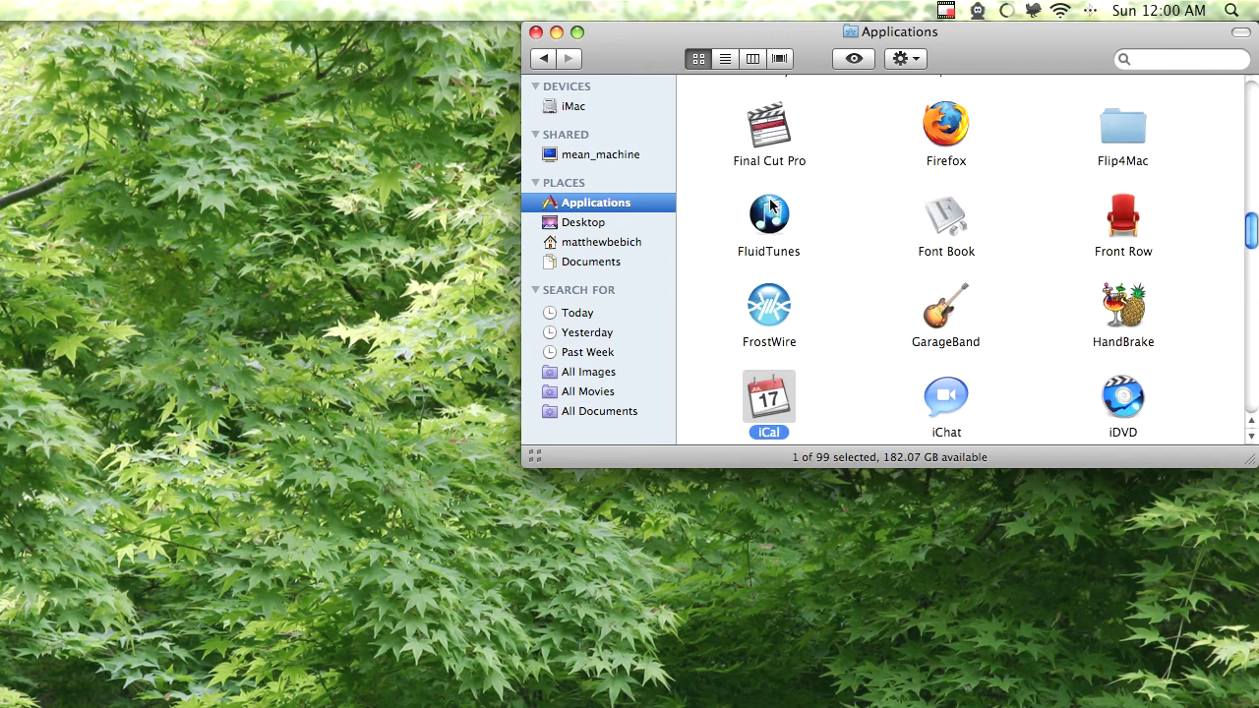
# Open IRBOT from the Applications folder and close the Finder window.
pyautogui.scroll(-3, 883, 290)
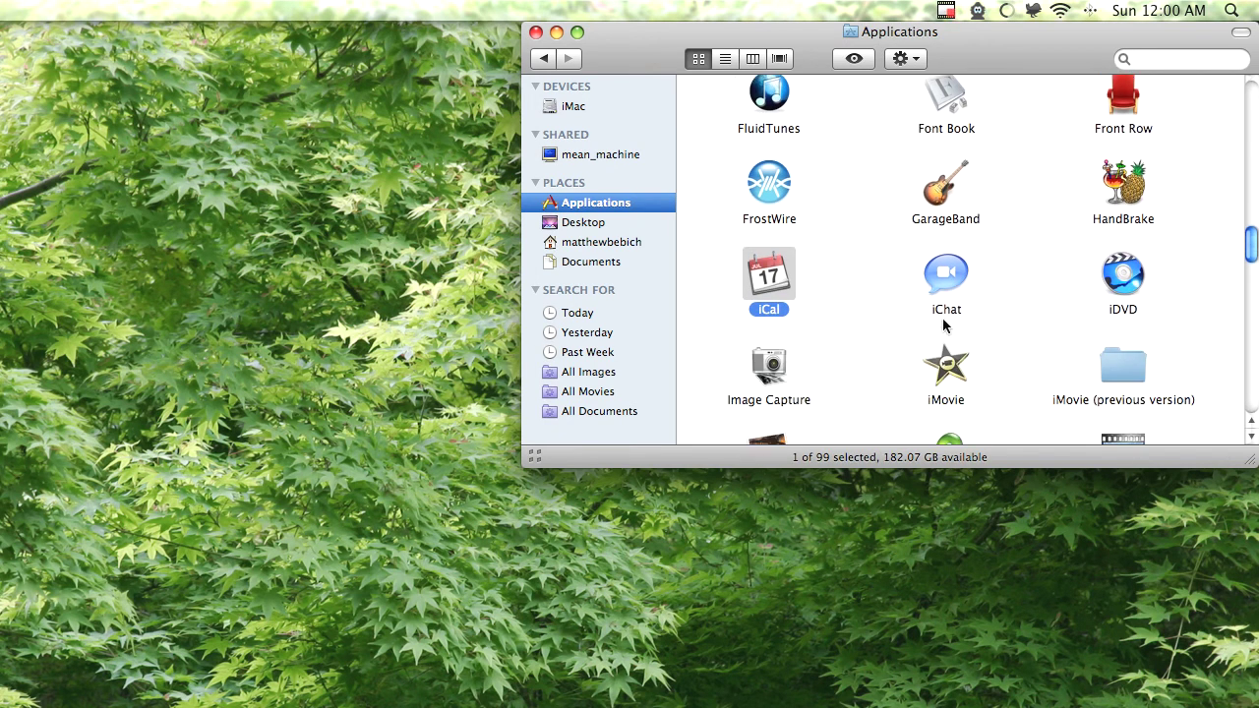
pyautogui.scroll(-3, 964, 330)
pyautogui.scroll(-1, 984, 333)
pyautogui.doubleClick(954, 360)
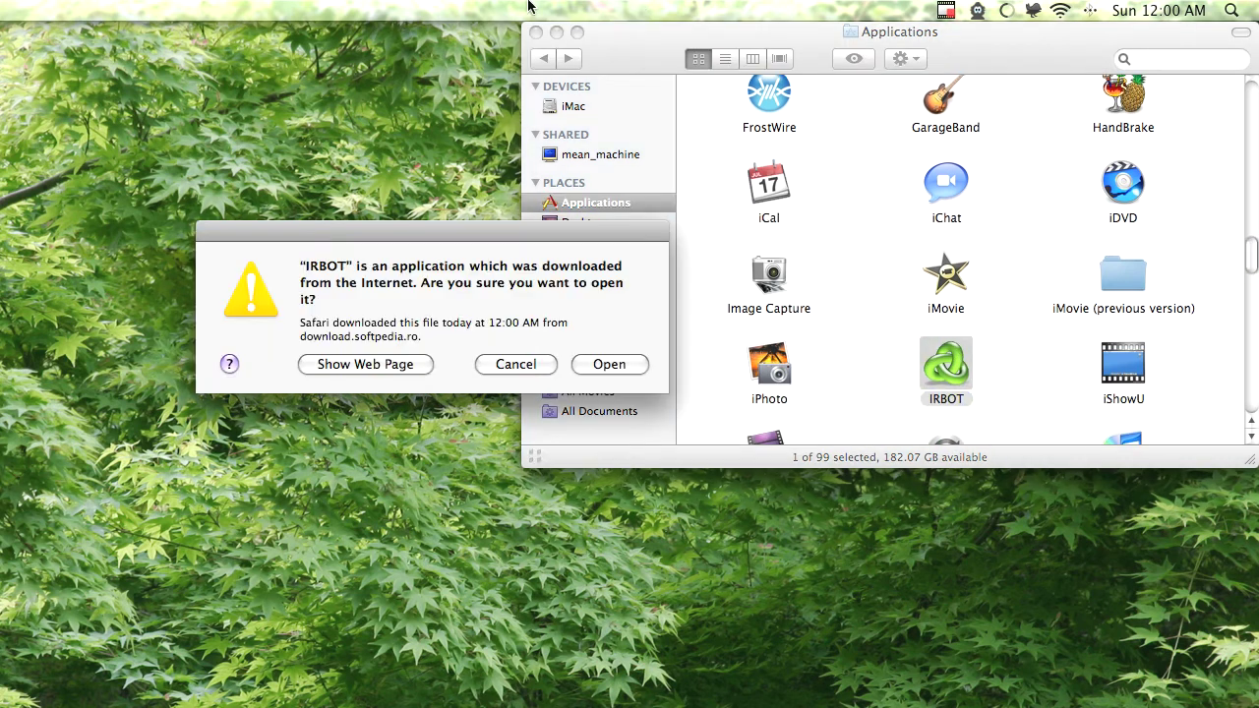
pyautogui.click(534, 32)
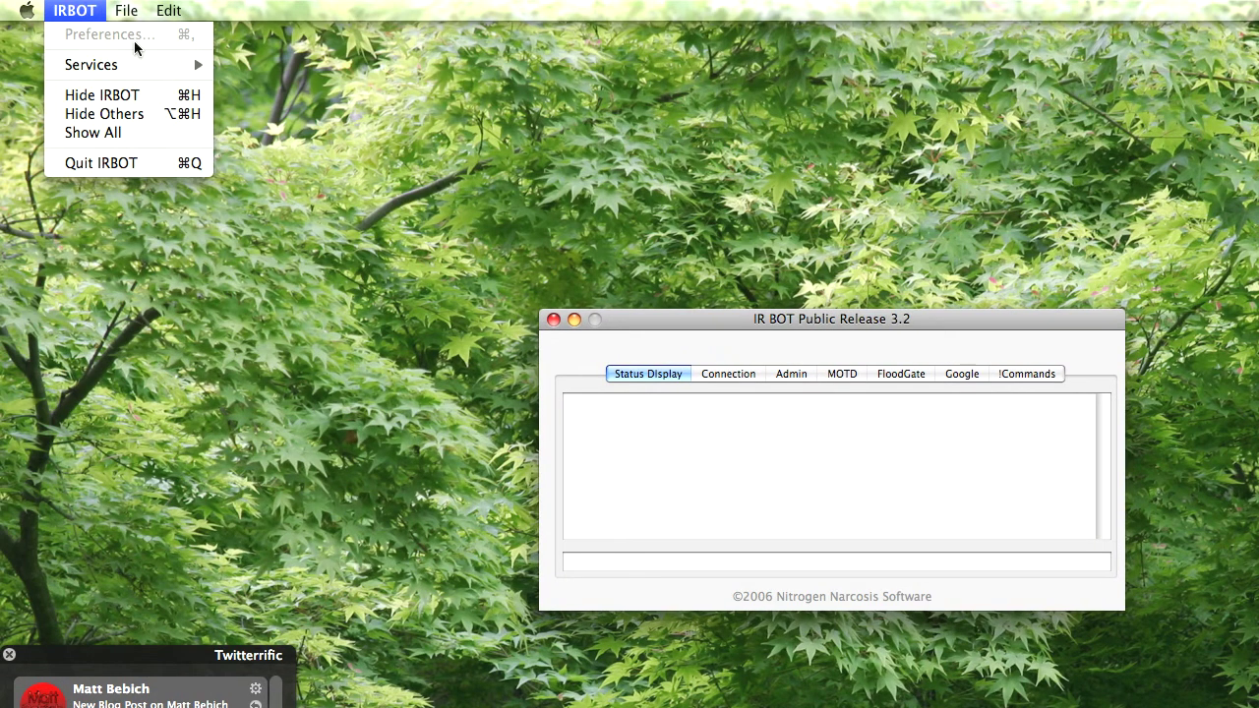
# In the connection settings, set the bot's nick to Matt_Bot and the server to irc.ipocalyspe.net.
pyautogui.click(729, 373)
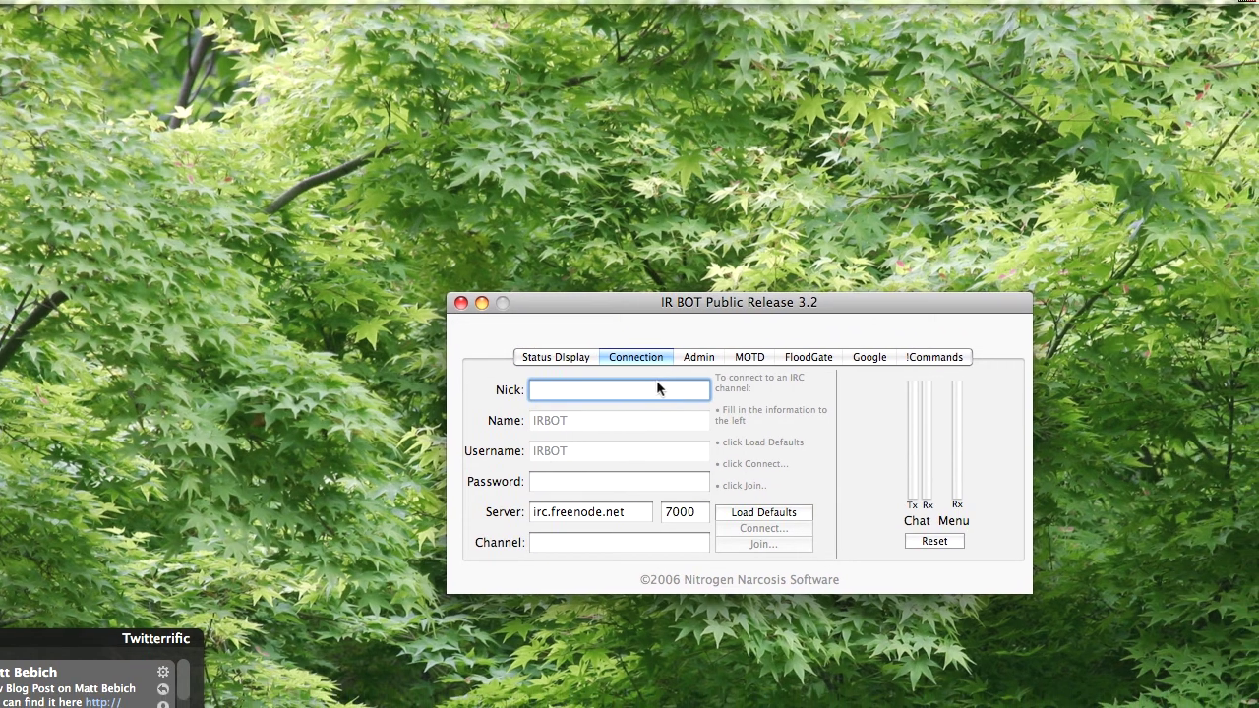
pyautogui.write('M')
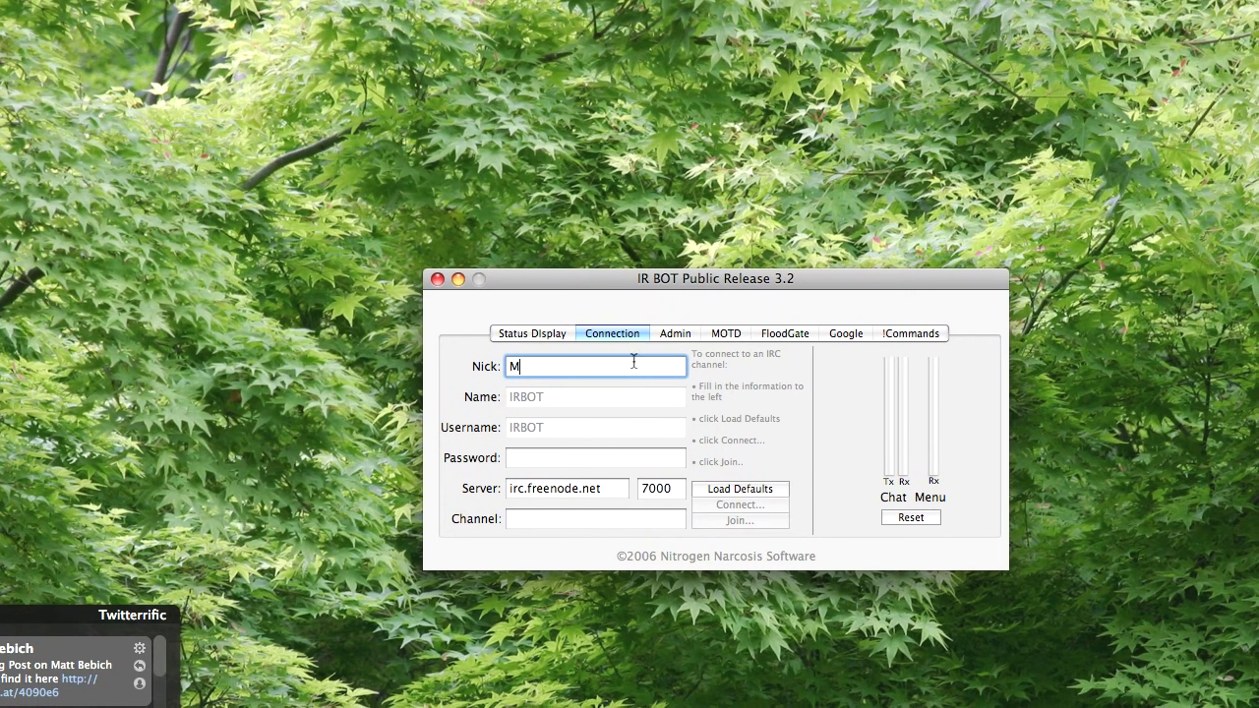
pyautogui.write('att_BO')
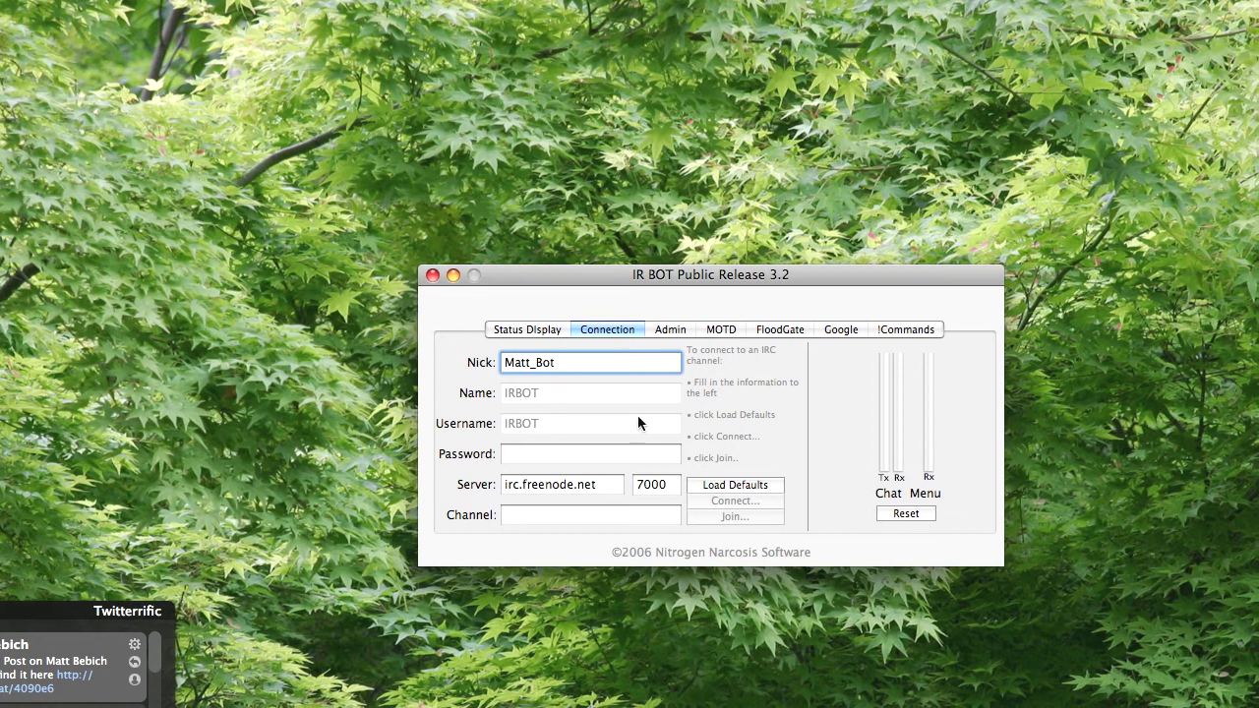
pyautogui.doubleClick(536, 484)
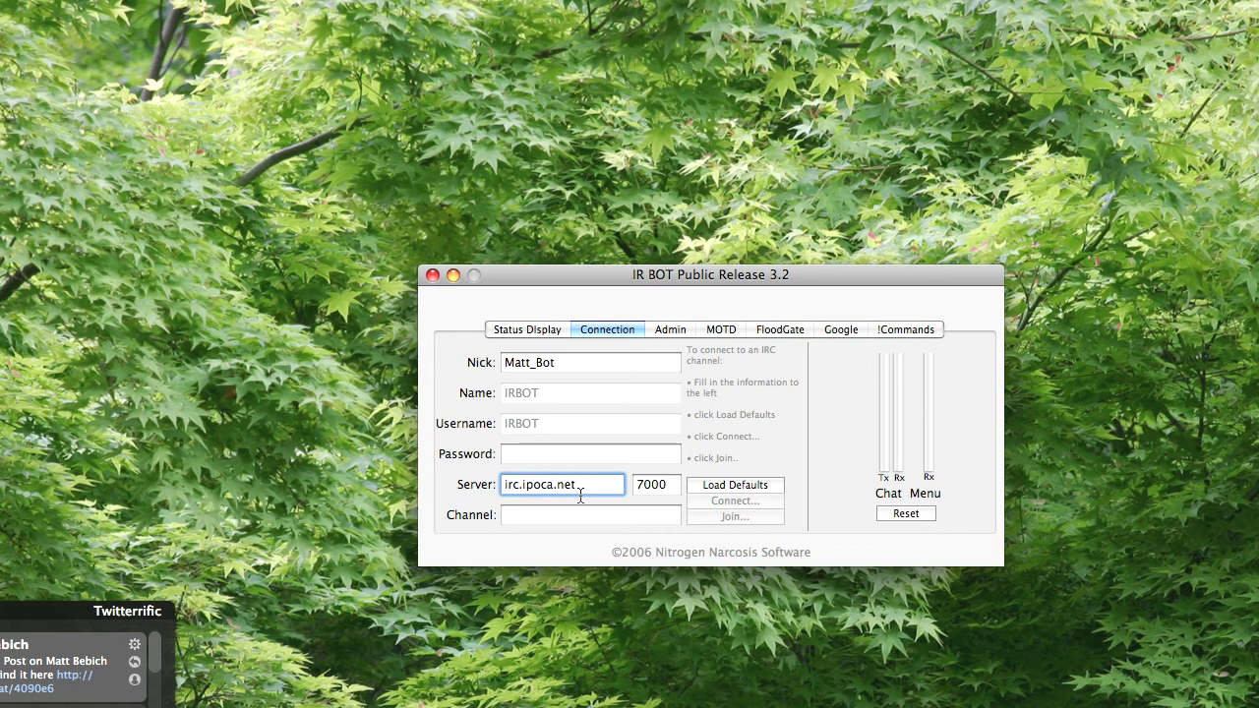
pyautogui.write('ipocalyspe')
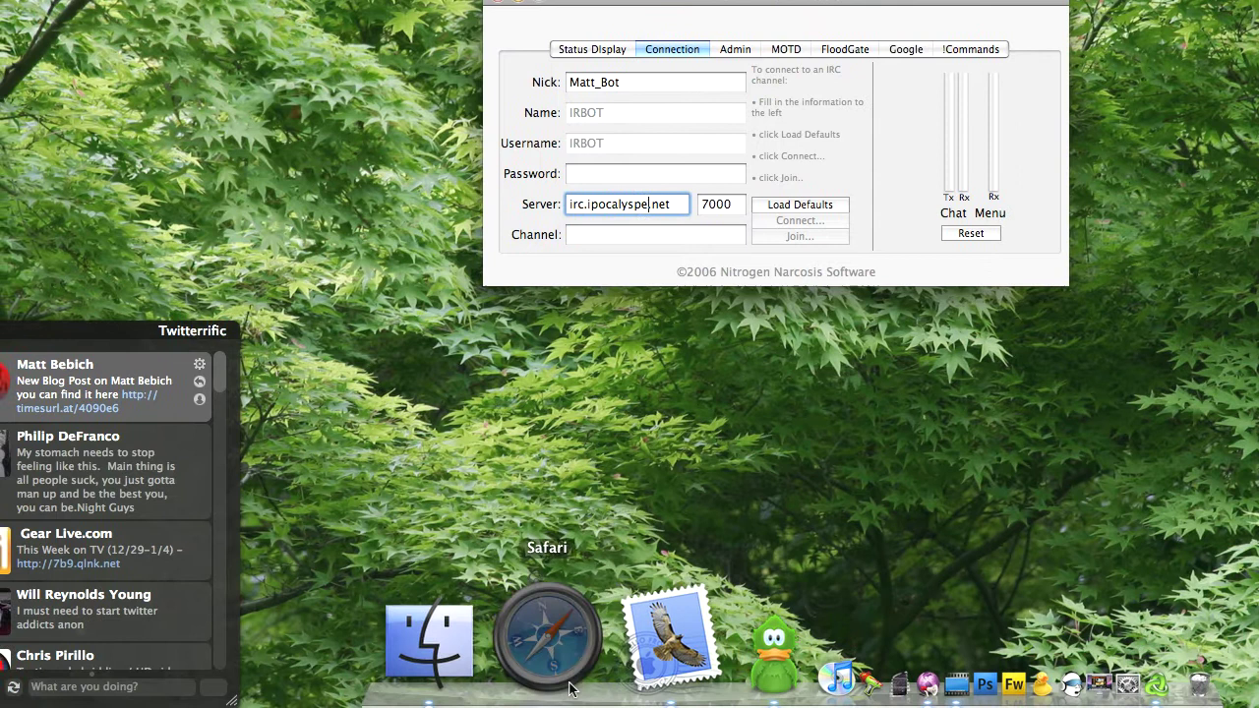
# Switch to Safari and search Google for "ipocalypse" to check the spelling of the server name.
pyautogui.click(568, 688)
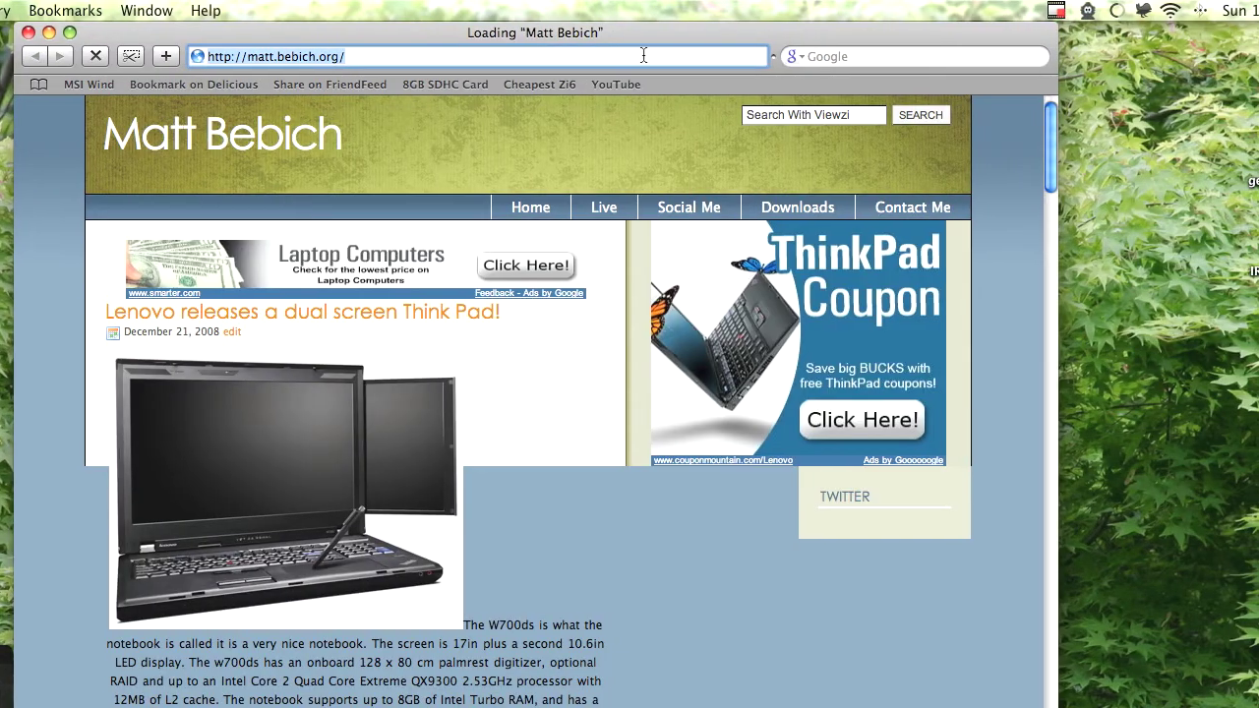
pyautogui.write('ip')
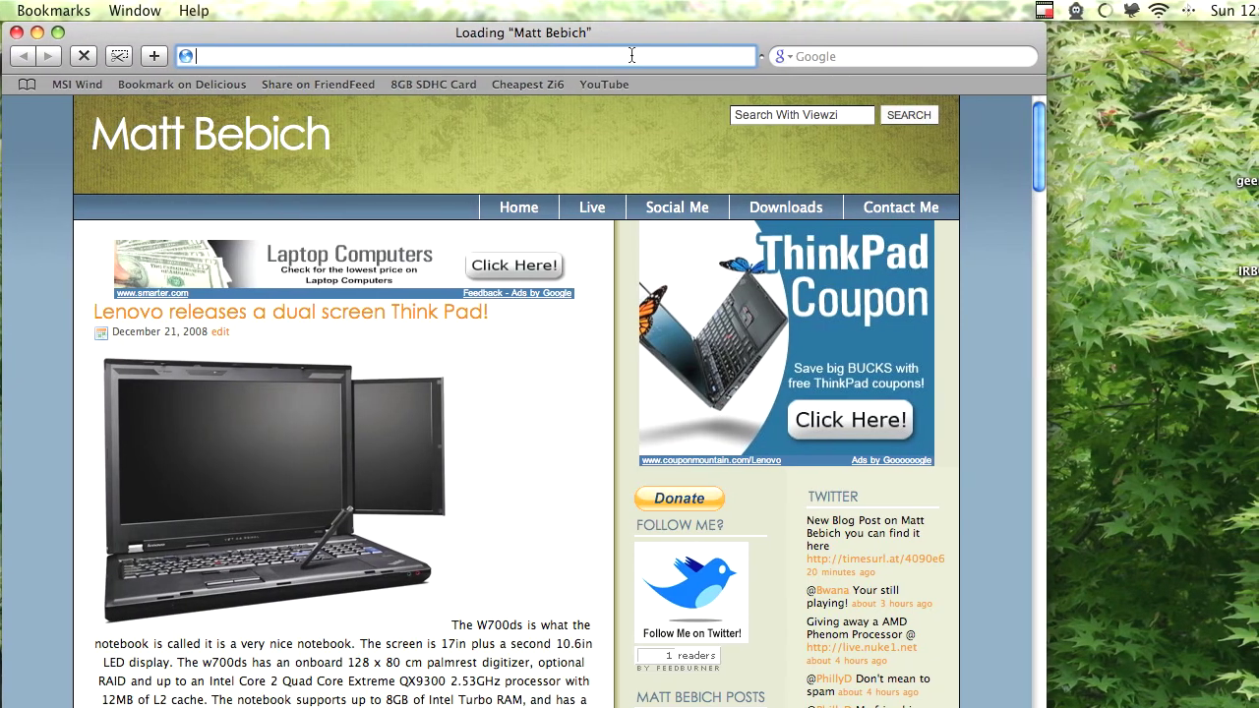
pyautogui.press('Tab')
pyautogui.write('ipo')
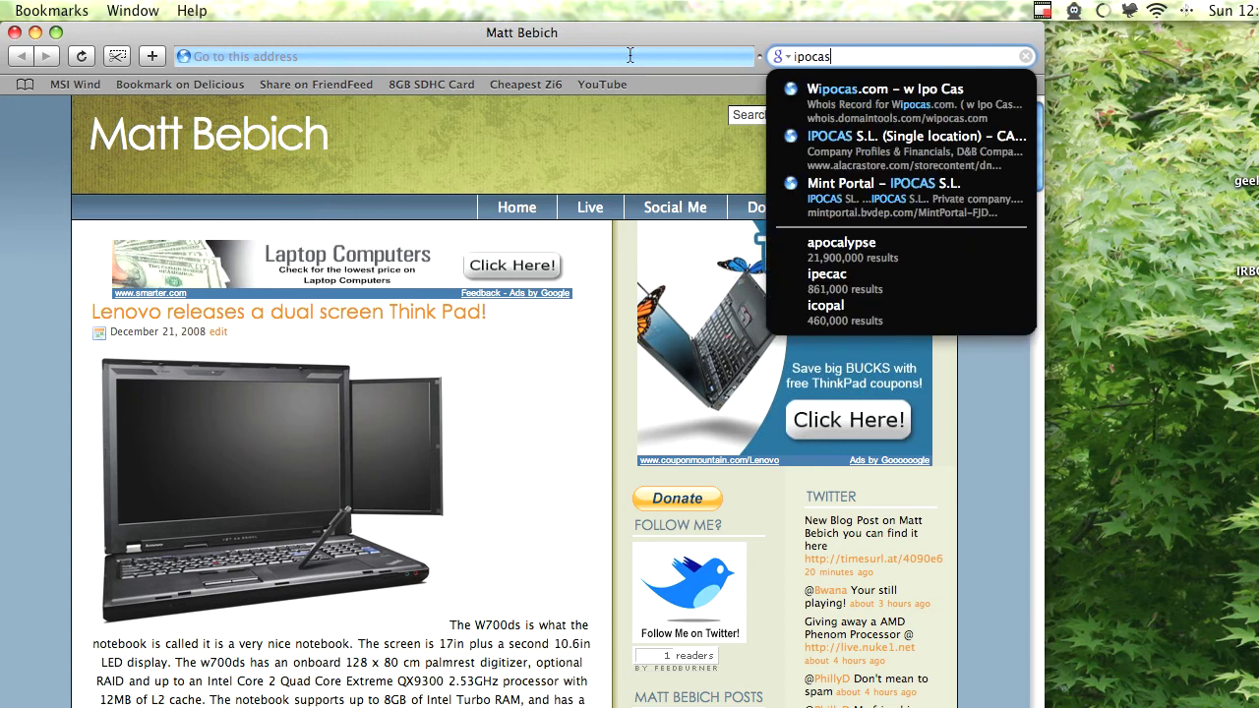
pyautogui.write('cak')
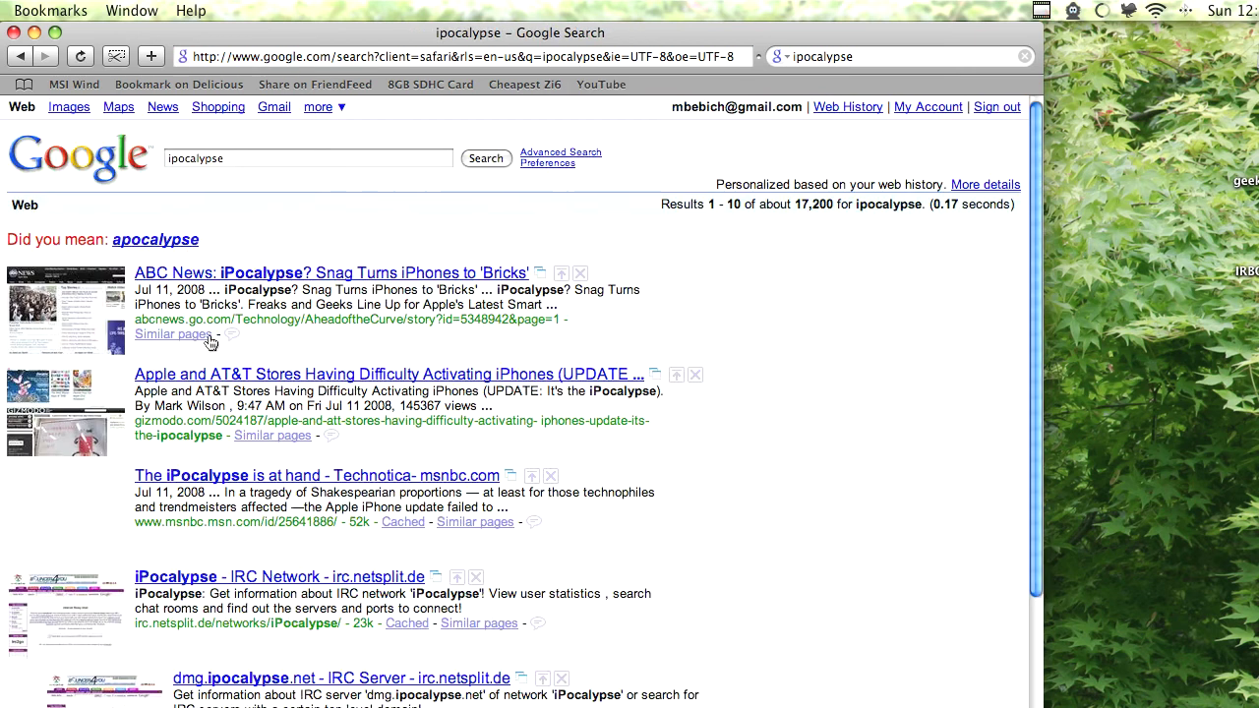
pyautogui.click(232, 154)
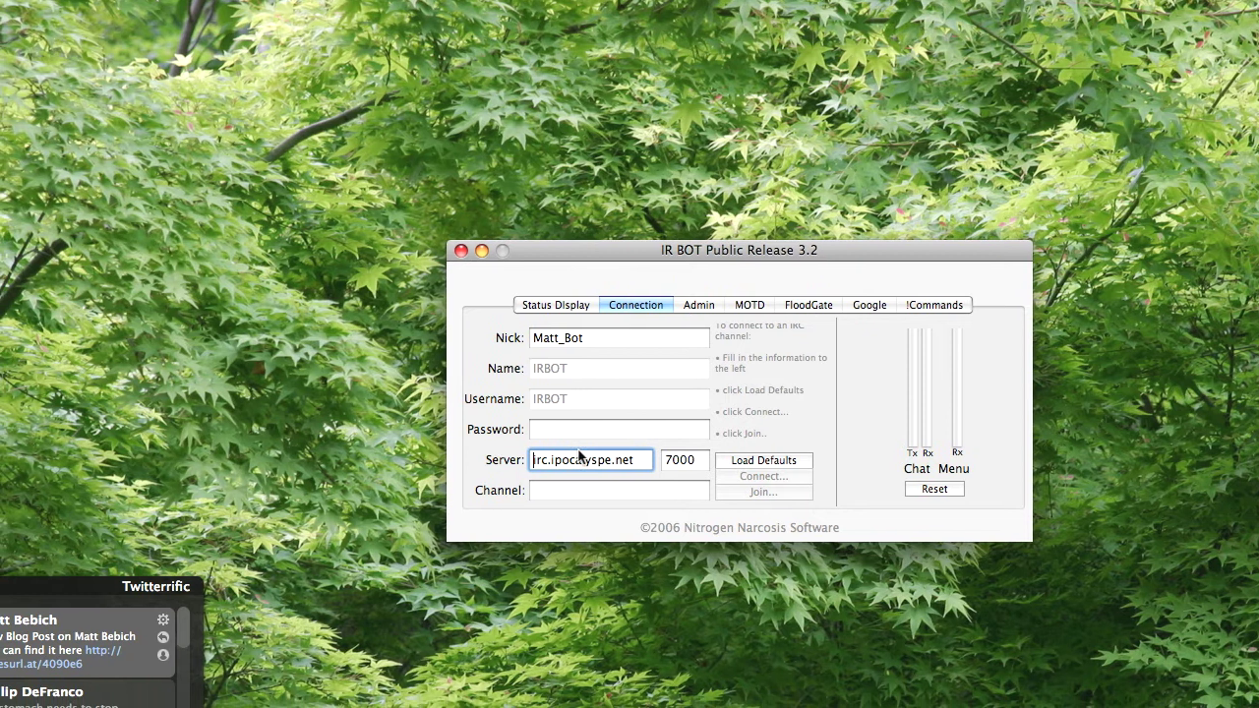
# Switch back to IRBOT and set the server to US.ipocalypse.net and the port to 6667.
pyautogui.doubleClick(548, 518)
pyautogui.write('apocalypse')
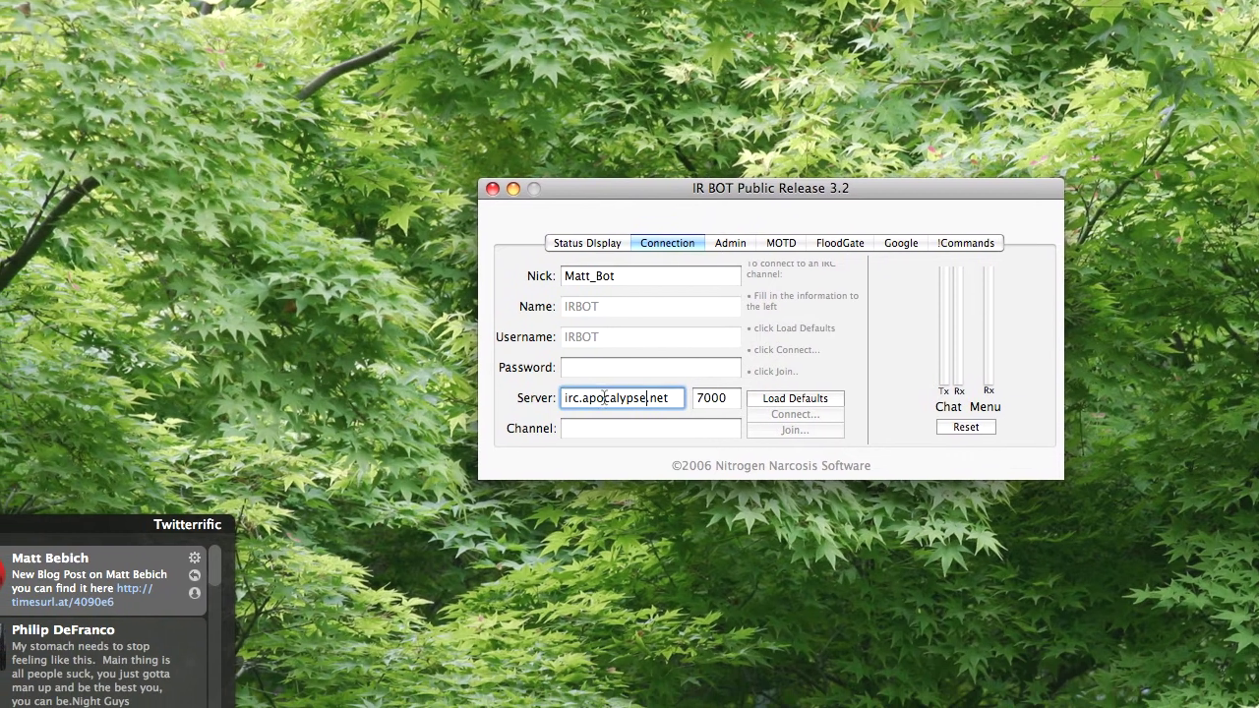
pyautogui.click(605, 384)
pyautogui.press('BackSpace')
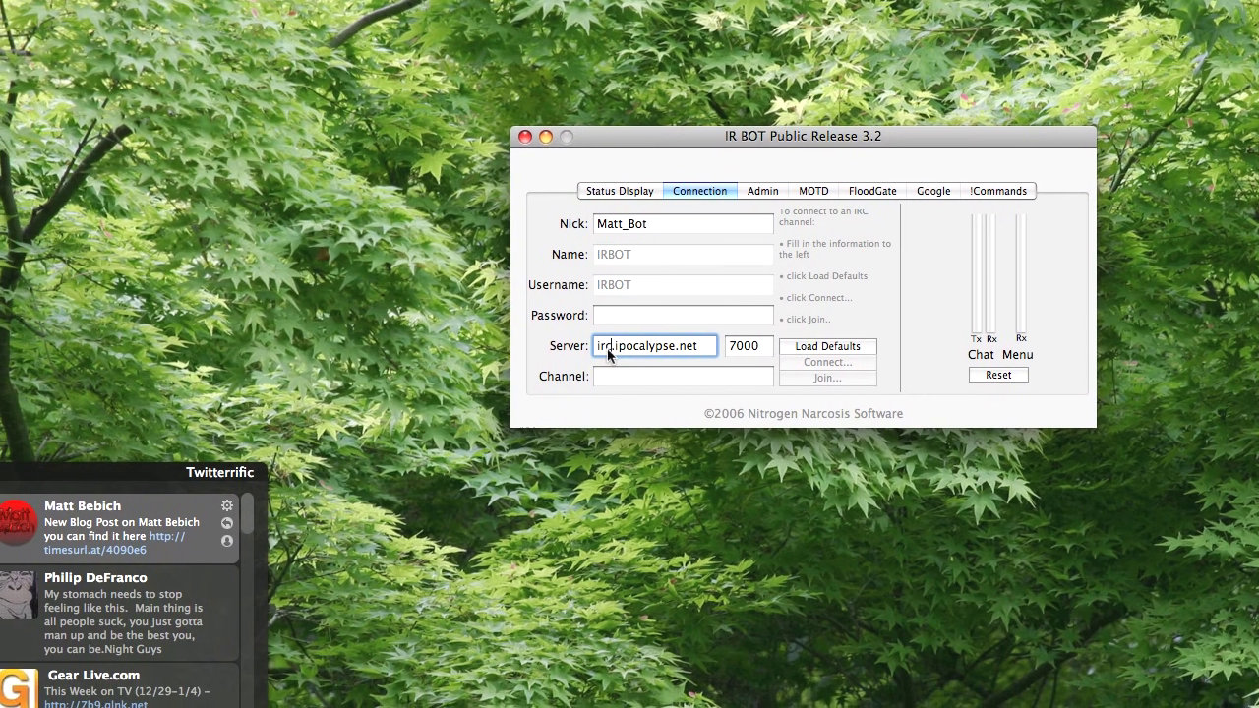
pyautogui.doubleClick(575, 358)
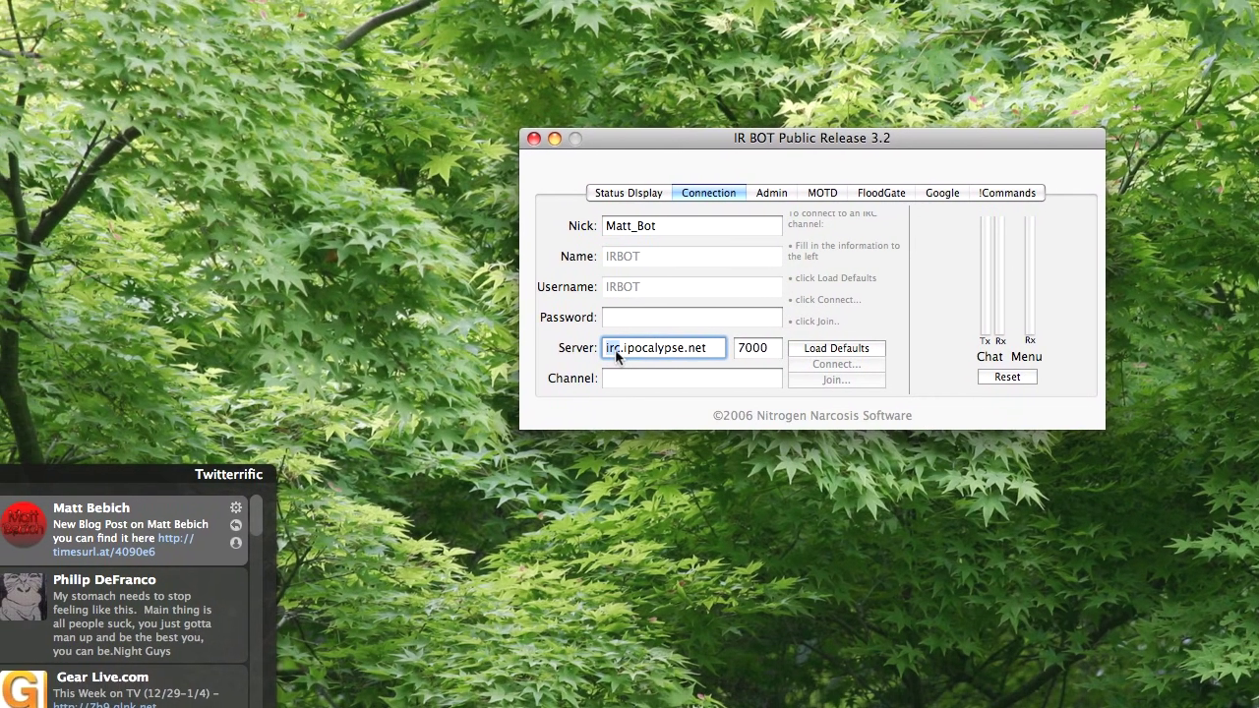
pyautogui.write('US')
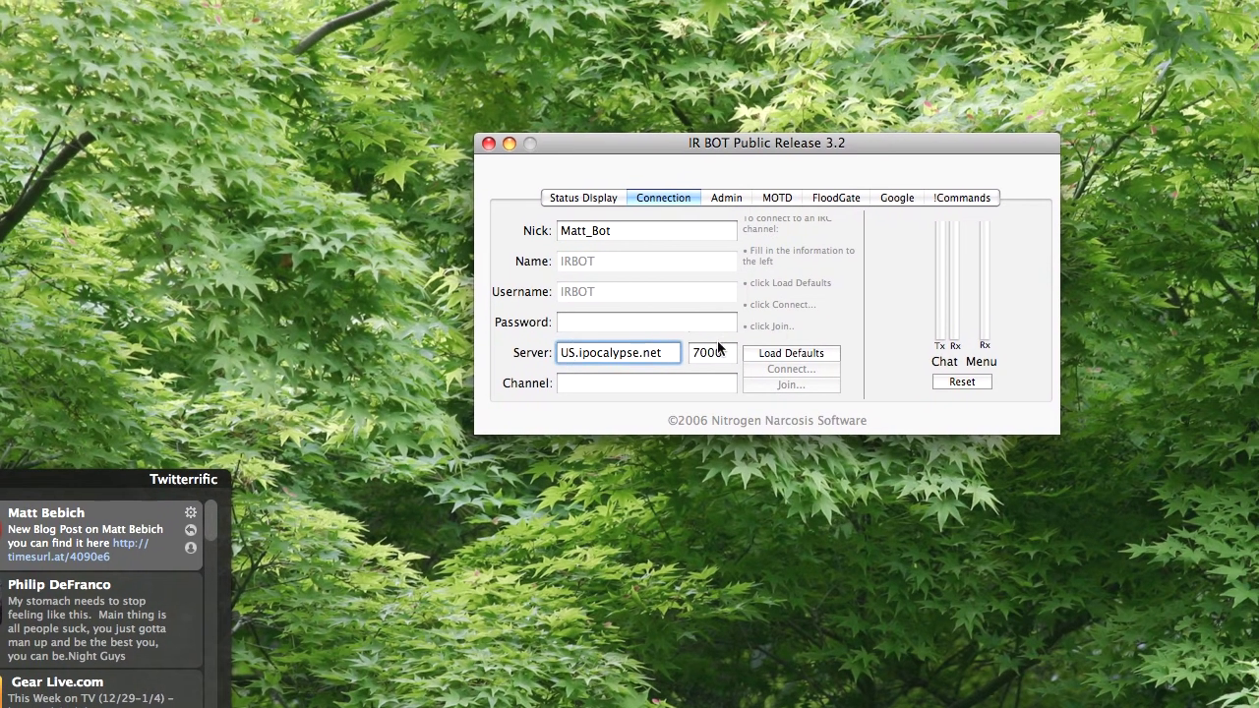
pyautogui.doubleClick(757, 349)
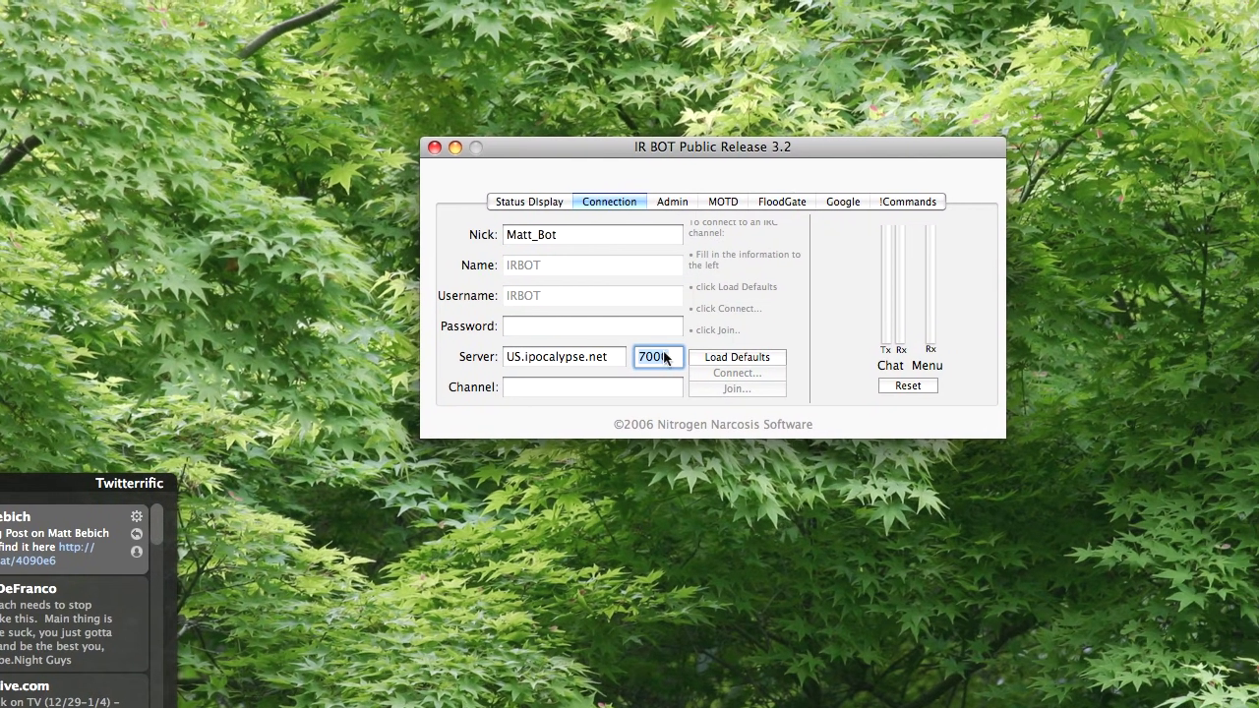
pyautogui.write('6667')
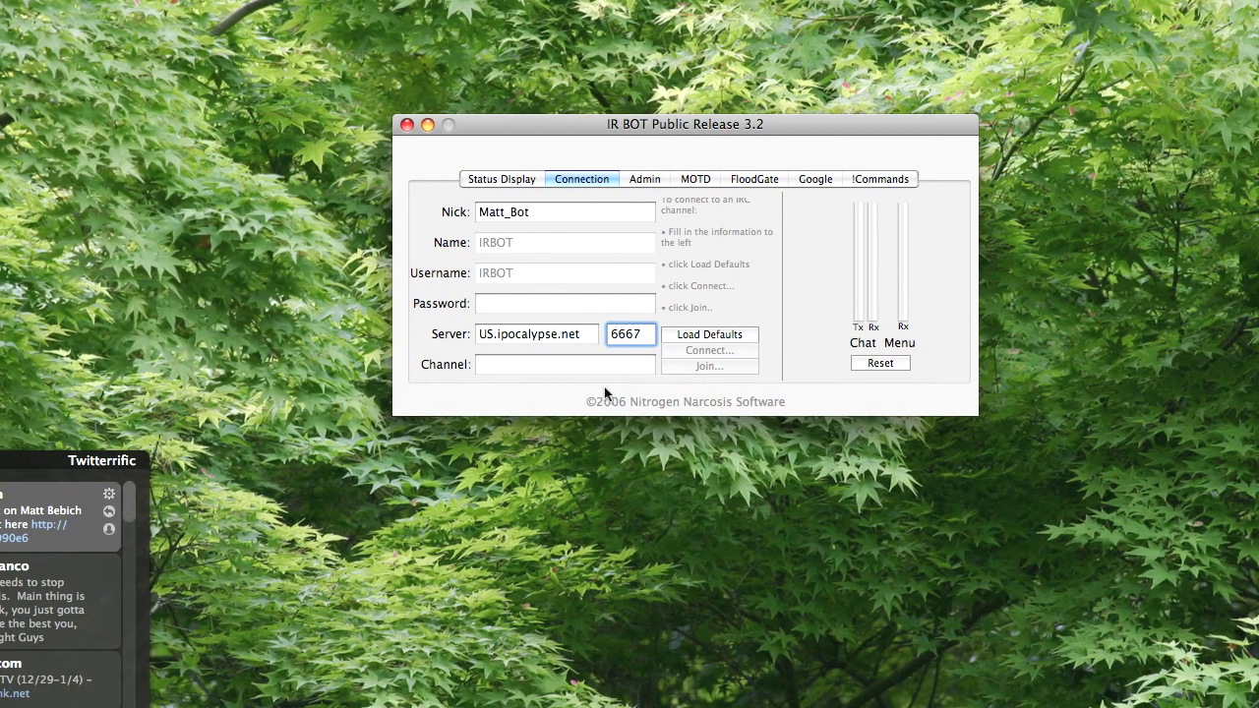
# Set the channel to #Matt and load the default name and username.
pyautogui.click(511, 364)
pyautogui.write('#Ma')
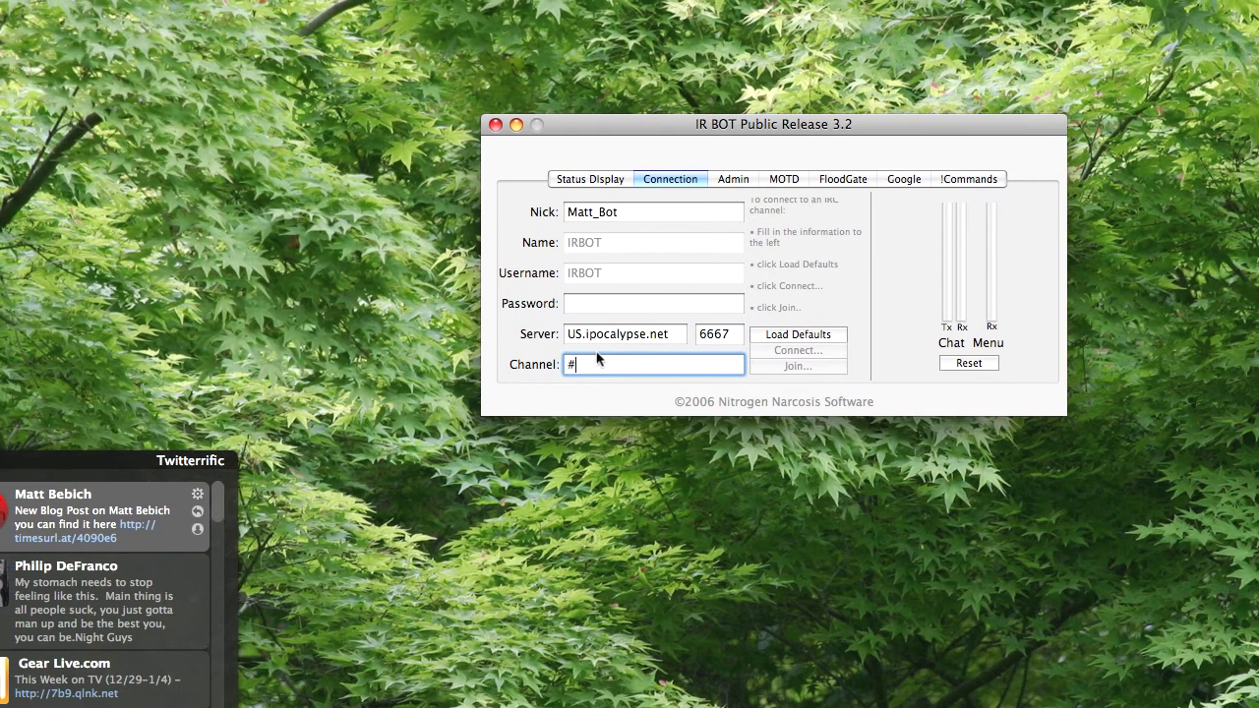
pyautogui.write('tt')
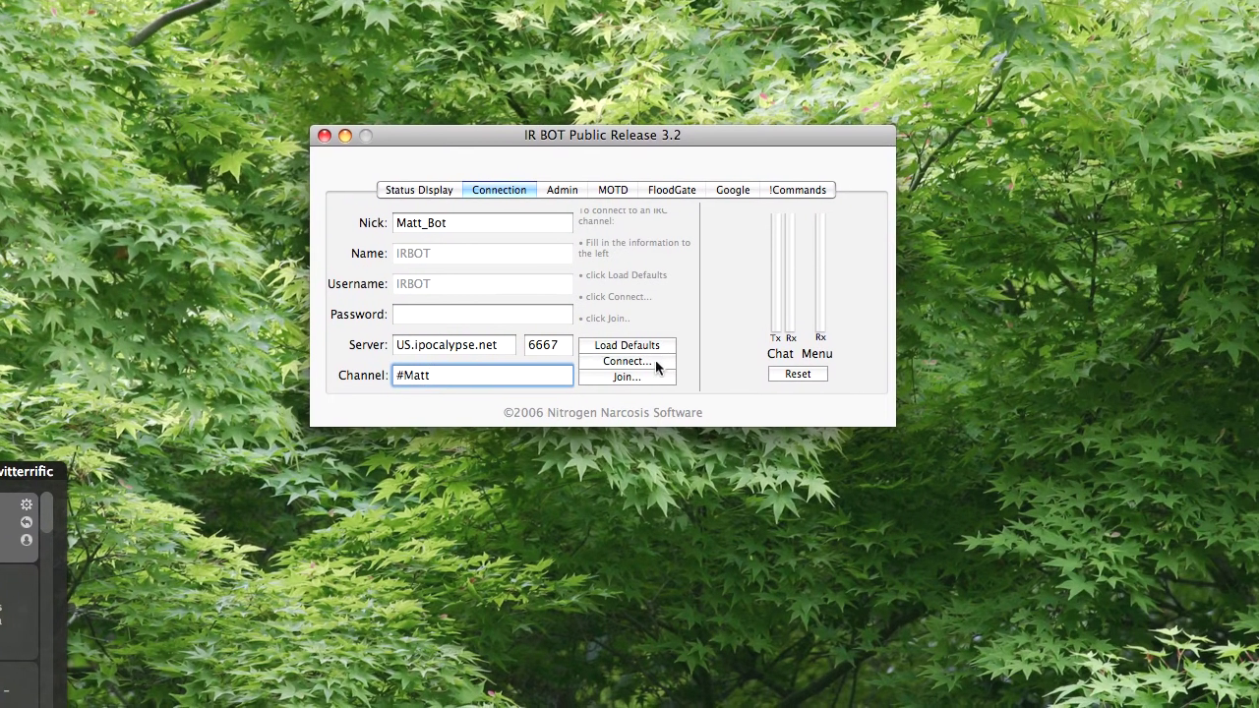
# Connect the bot to US.ipocalypse.net on port 6667 and join the #Matt channel.
pyautogui.click(647, 364)
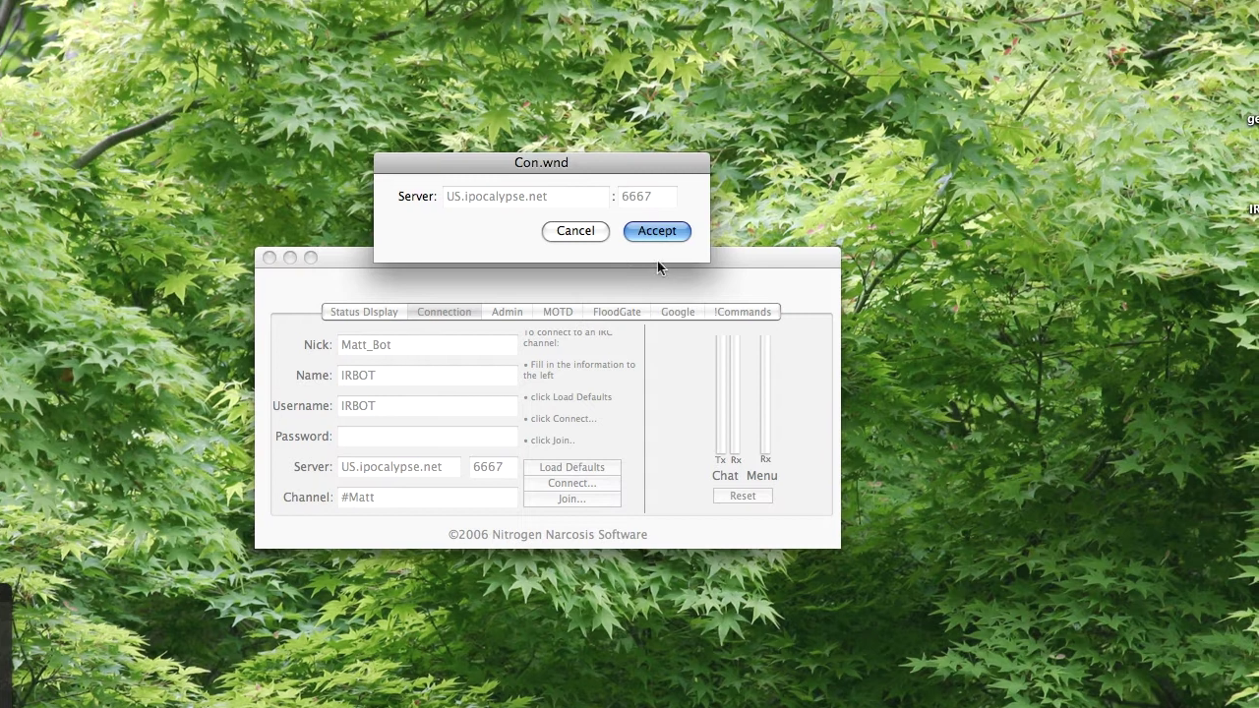
pyautogui.click(657, 232)
pyautogui.click(571, 499)
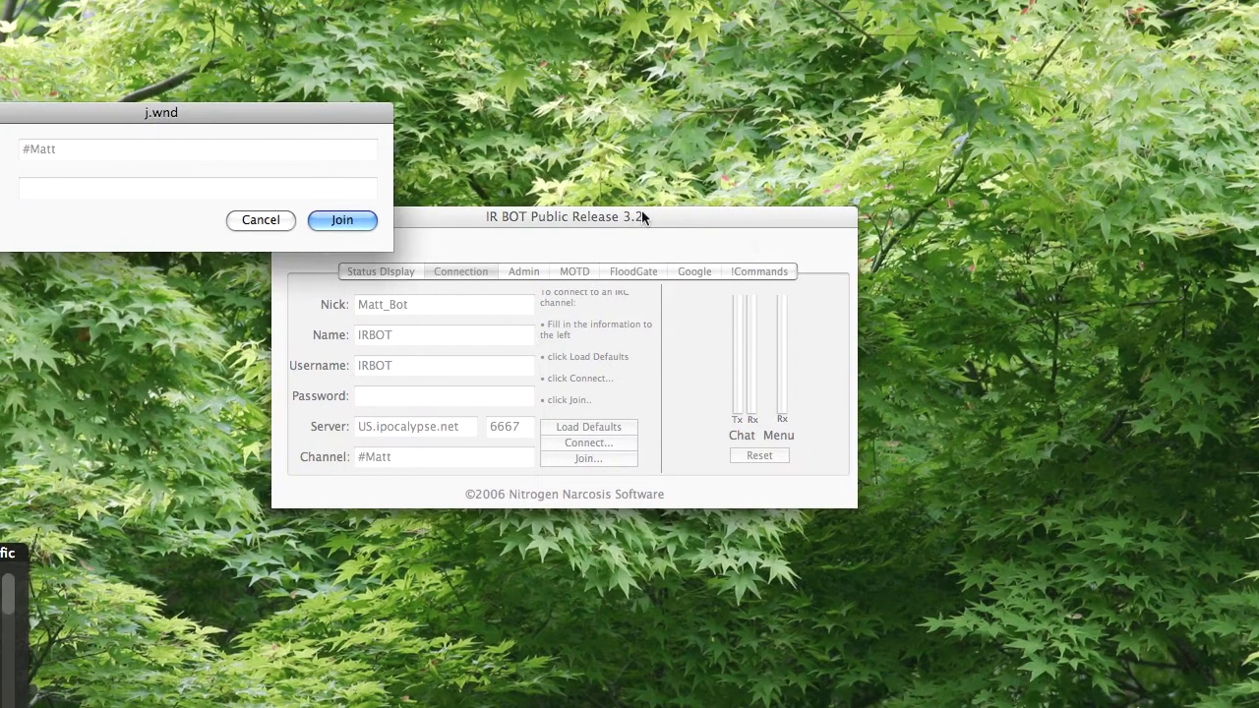
pyautogui.click(432, 272)
# In the IRC chat client, move the nuke and matt rooms to the head of the room list and open the matt room.
pyautogui.click(817, 679)
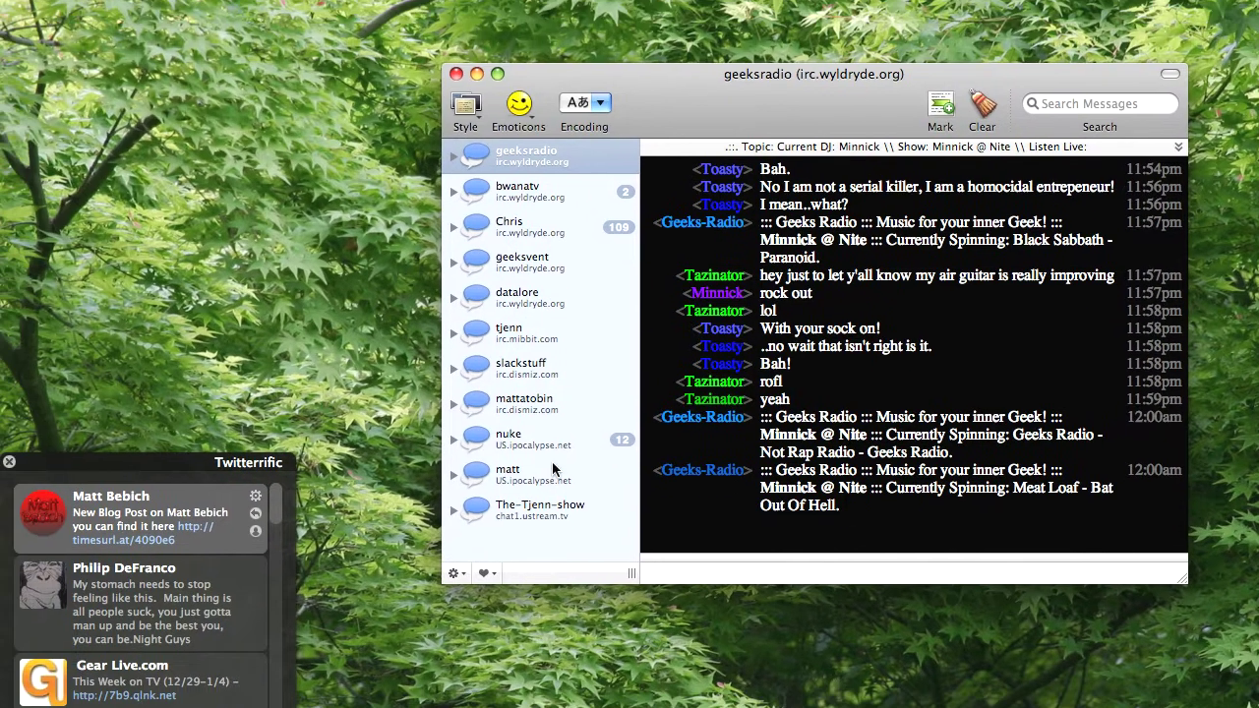
pyautogui.moveTo(483, 363); pyautogui.dragTo(483, 269)
pyautogui.moveTo(558, 340); pyautogui.dragTo(559, 102)
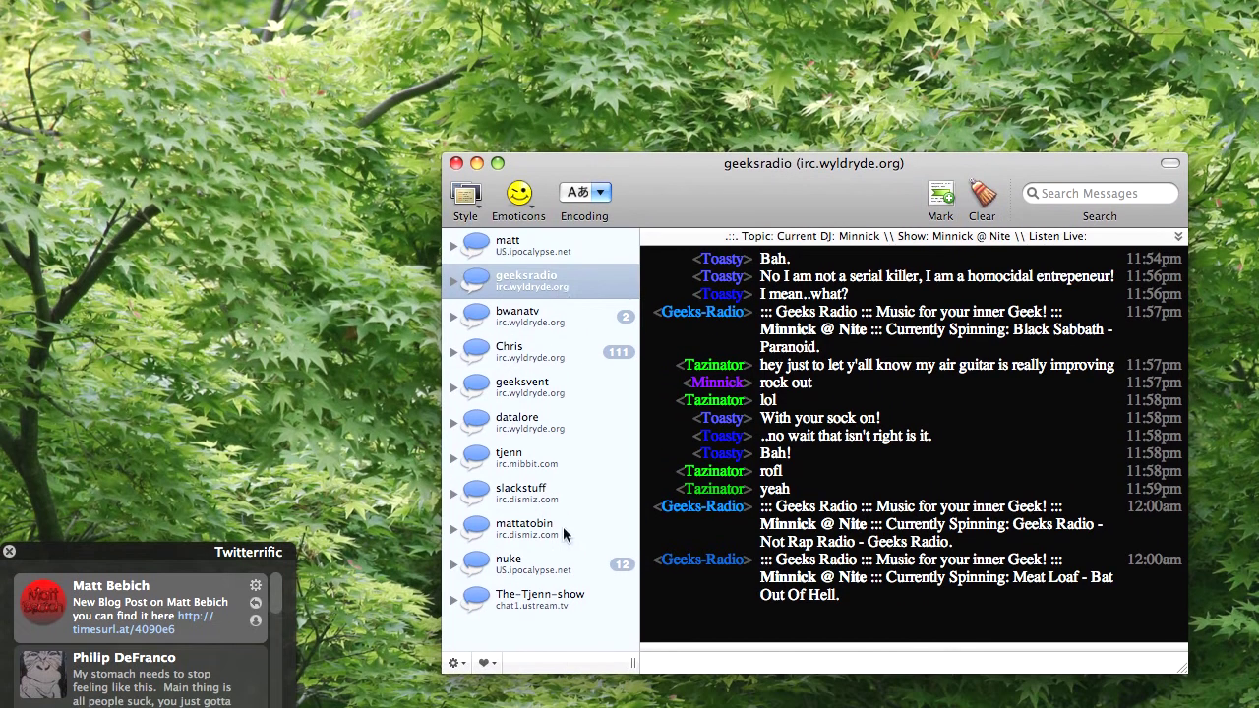
pyautogui.moveTo(537, 435); pyautogui.dragTo(535, 232)
pyautogui.moveTo(535, 303); pyautogui.dragTo(537, 161)
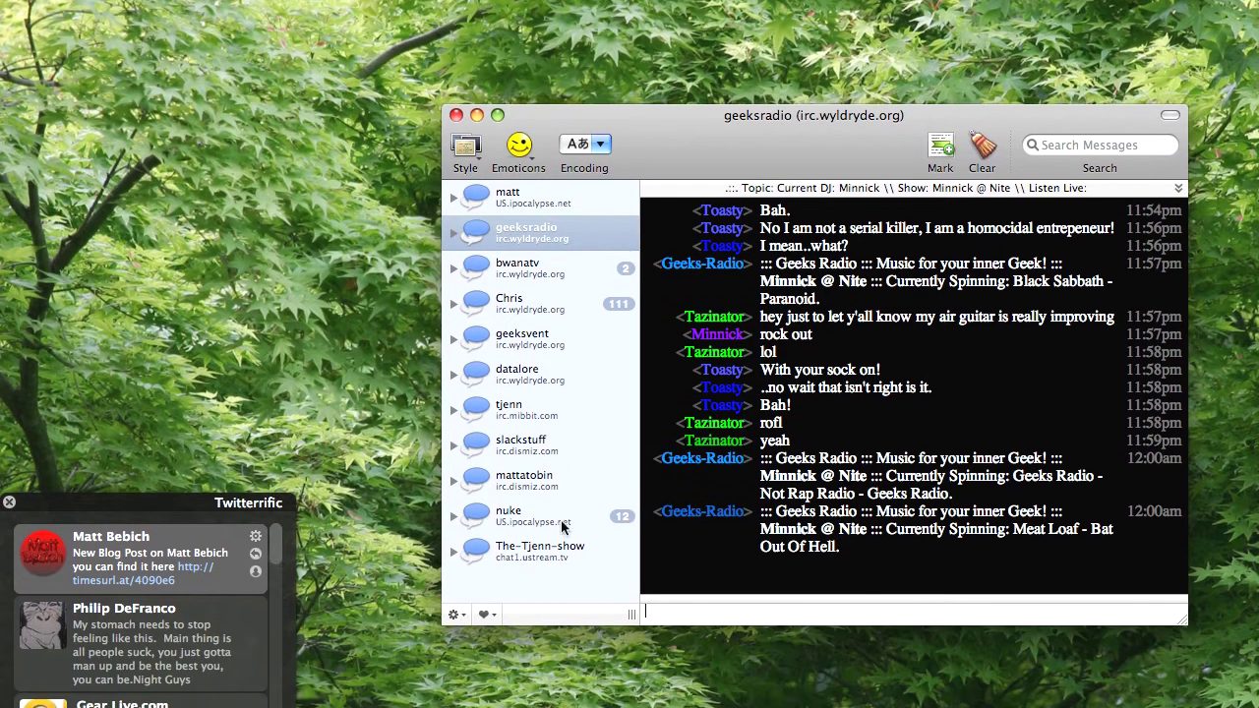
pyautogui.moveTo(560, 511); pyautogui.dragTo(557, 206)
pyautogui.click(564, 234)
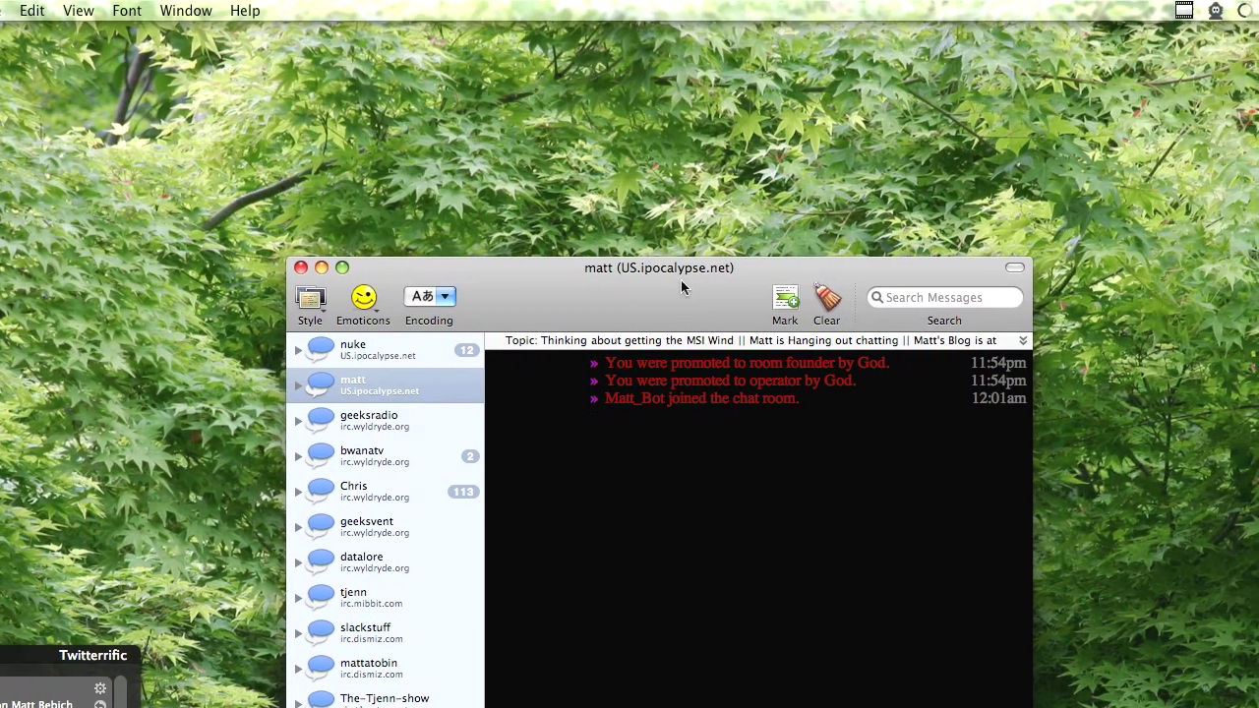
pyautogui.moveTo(829, 229); pyautogui.dragTo(821, 395)
# In IRBOT's admin settings, enable Broadcast MOTD and Greeting Mode, and turn Cam On on and back off.
pyautogui.click(657, 378)
pyautogui.click(618, 356)
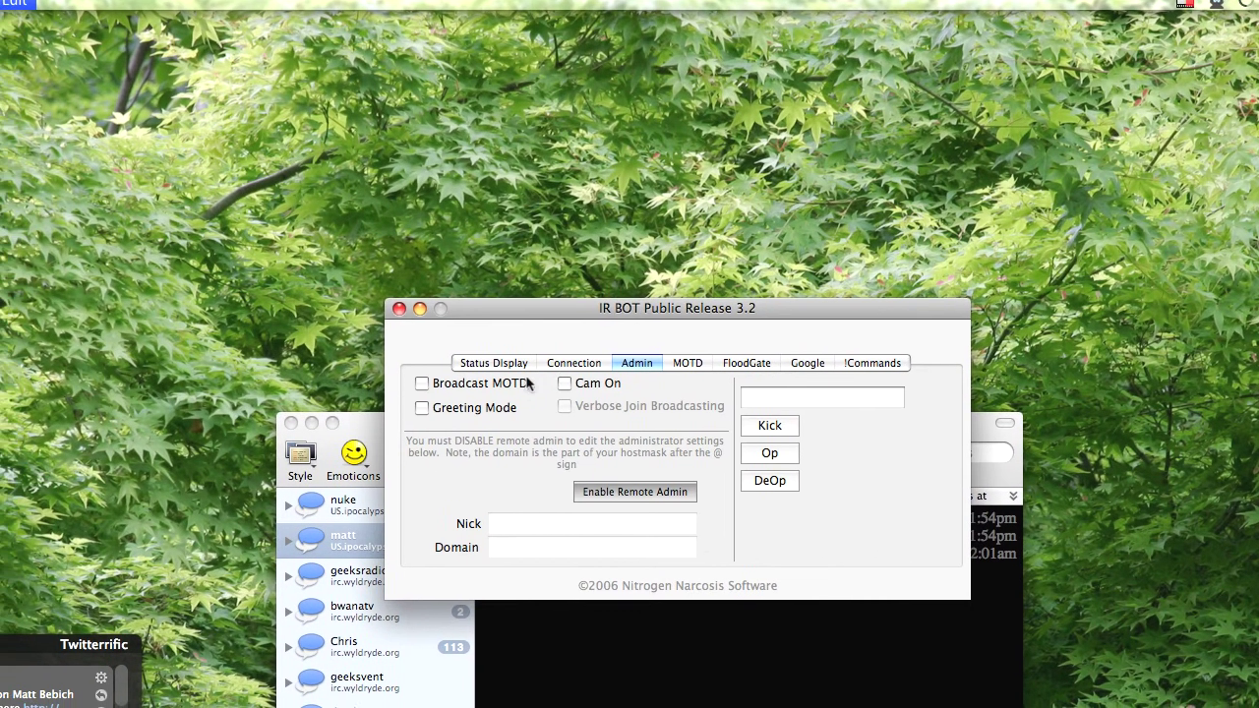
pyautogui.click(492, 390)
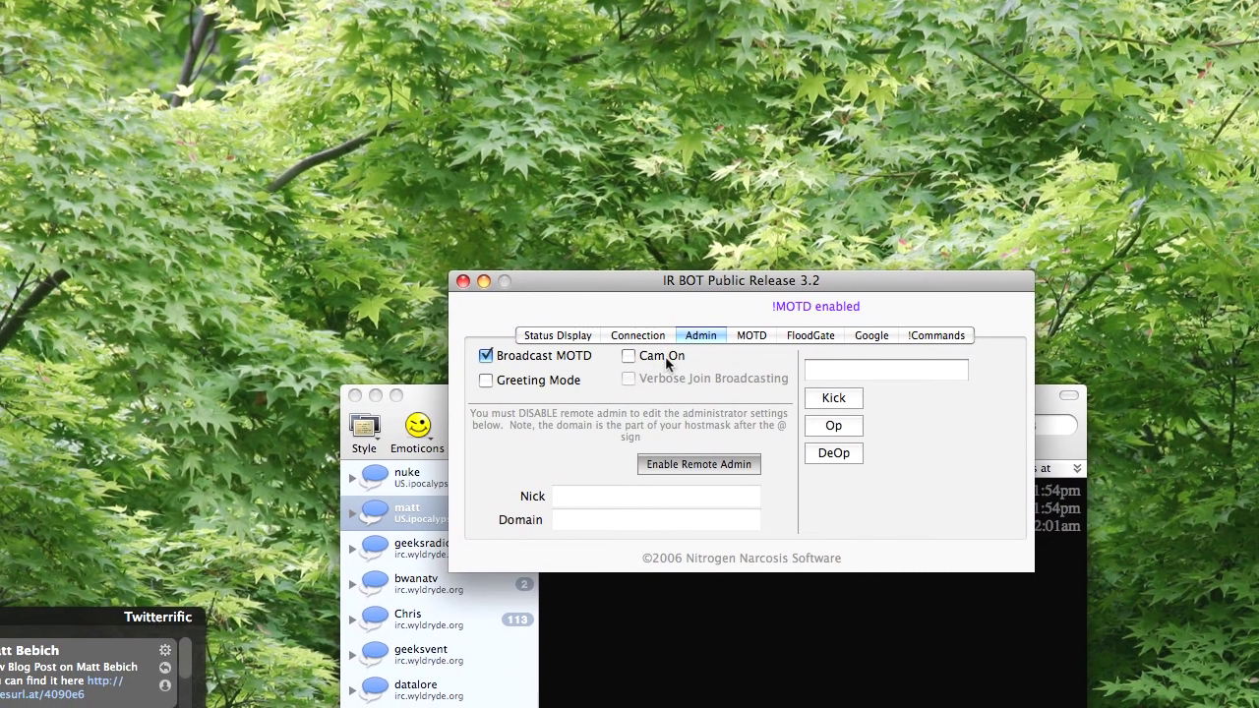
pyautogui.click(657, 364)
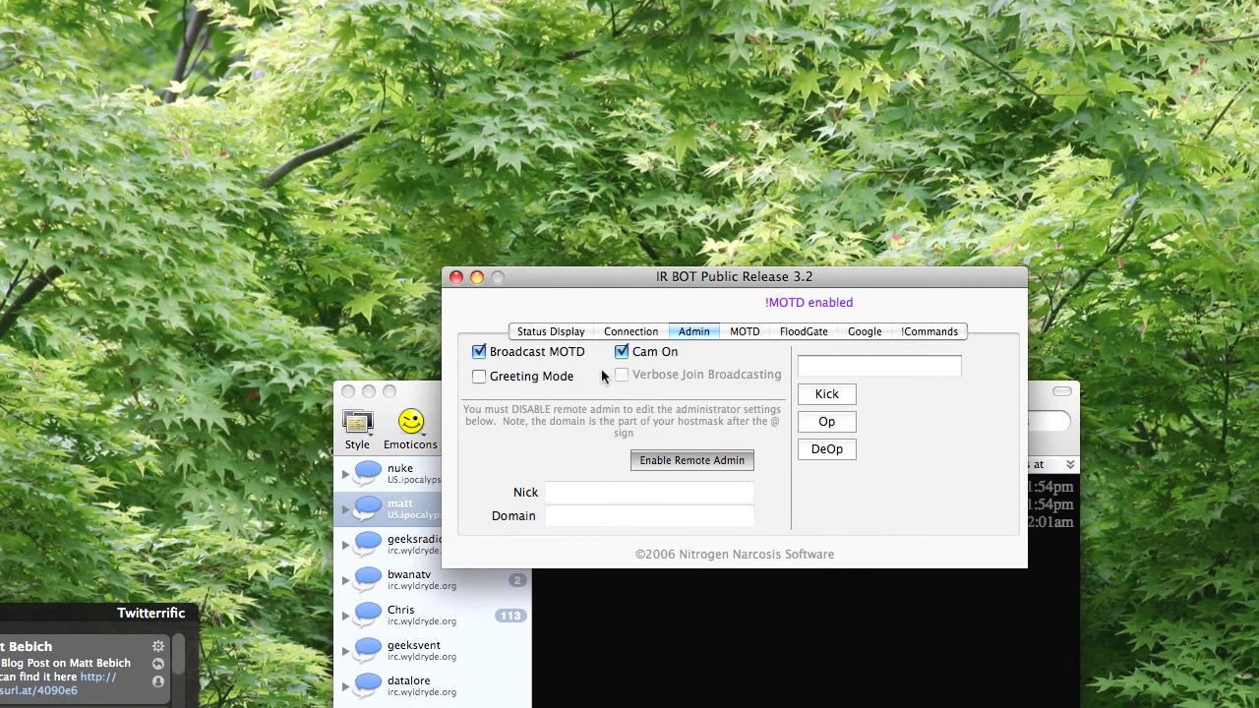
pyautogui.click(512, 388)
pyautogui.click(649, 348)
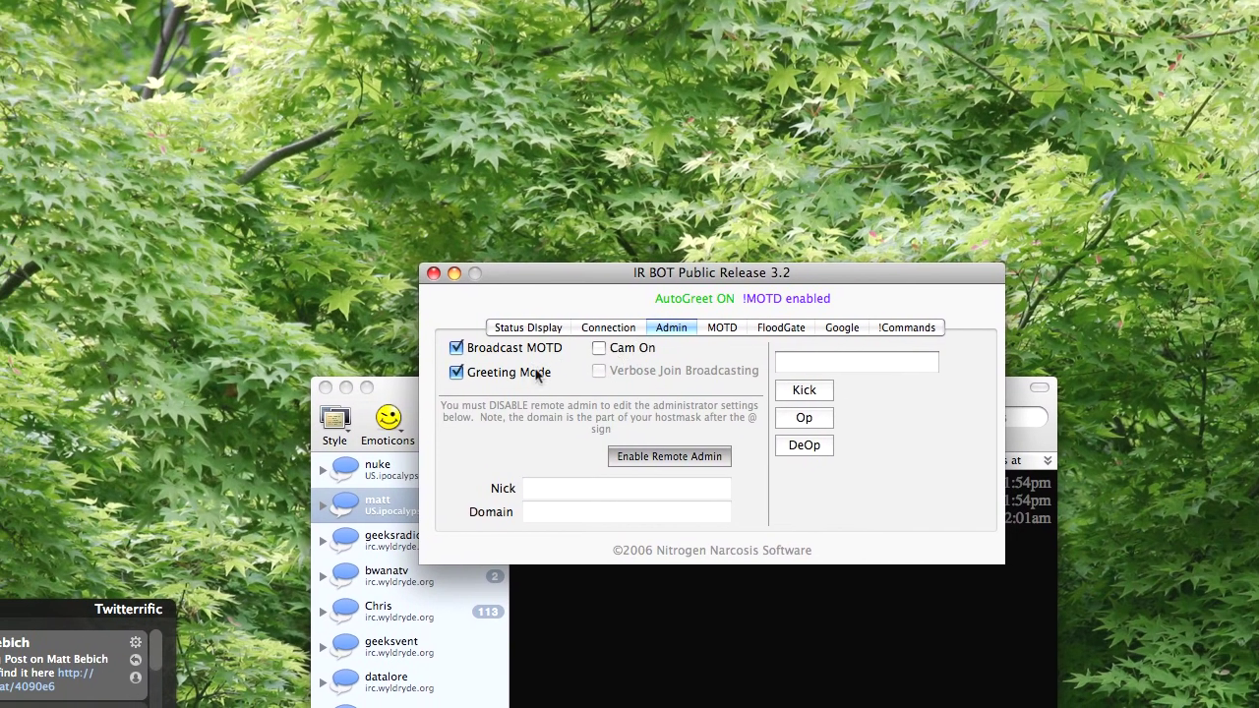
# Turn off Broadcast MOTD and Greeting Mode in the bot's admin settings.
pyautogui.click(551, 370)
pyautogui.click(603, 345)
pyautogui.click(568, 374)
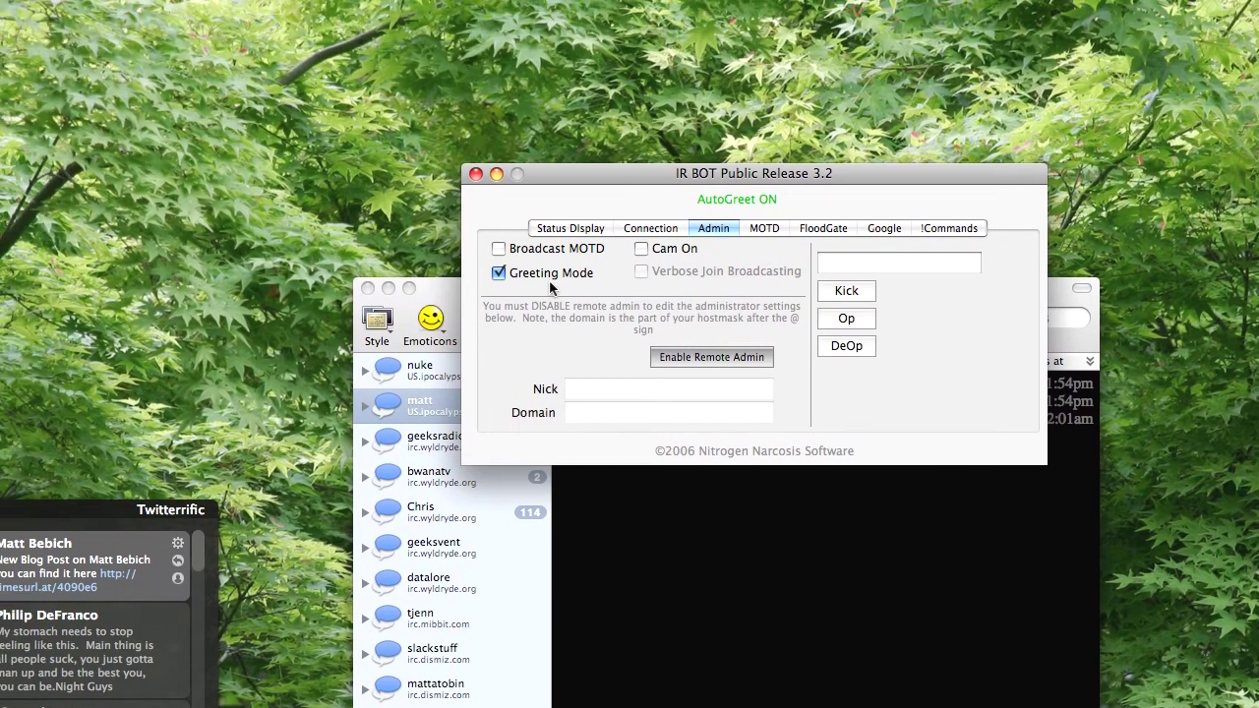
pyautogui.click(549, 275)
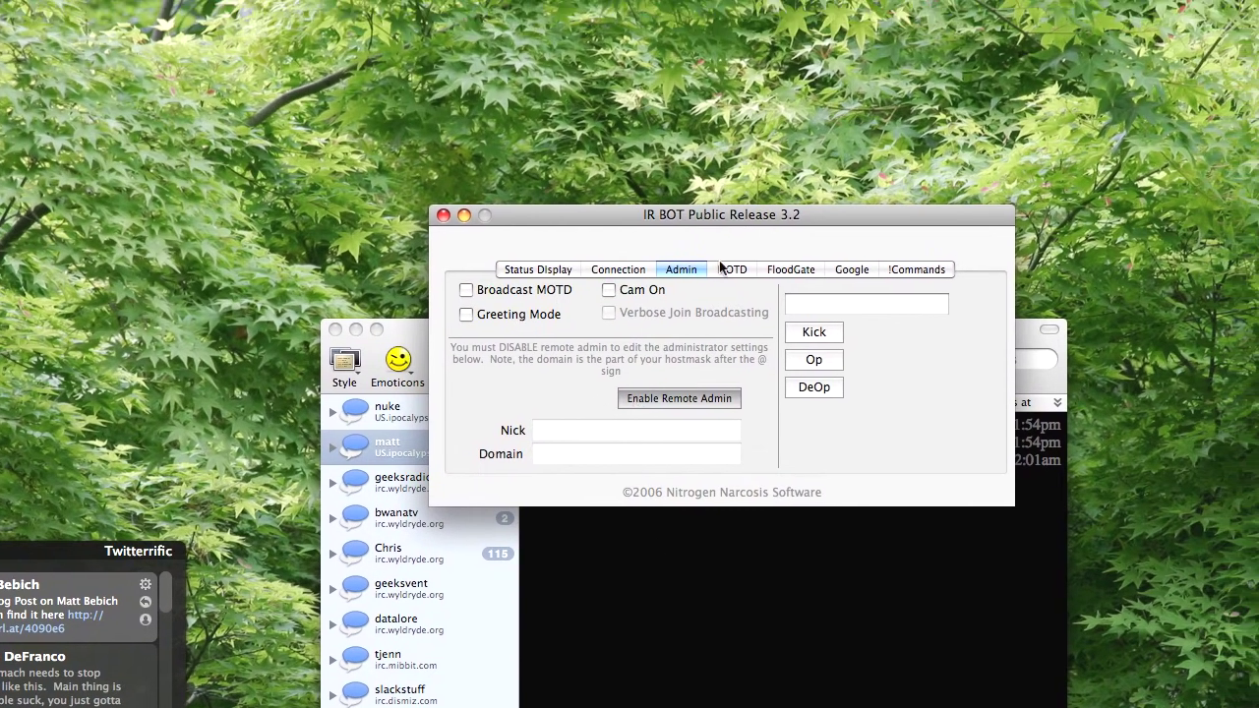
# Replace the bot's placeholder Message Of The Day with "Hey".
pyautogui.click(723, 265)
pyautogui.moveTo(750, 312); pyautogui.dragTo(144, 194)
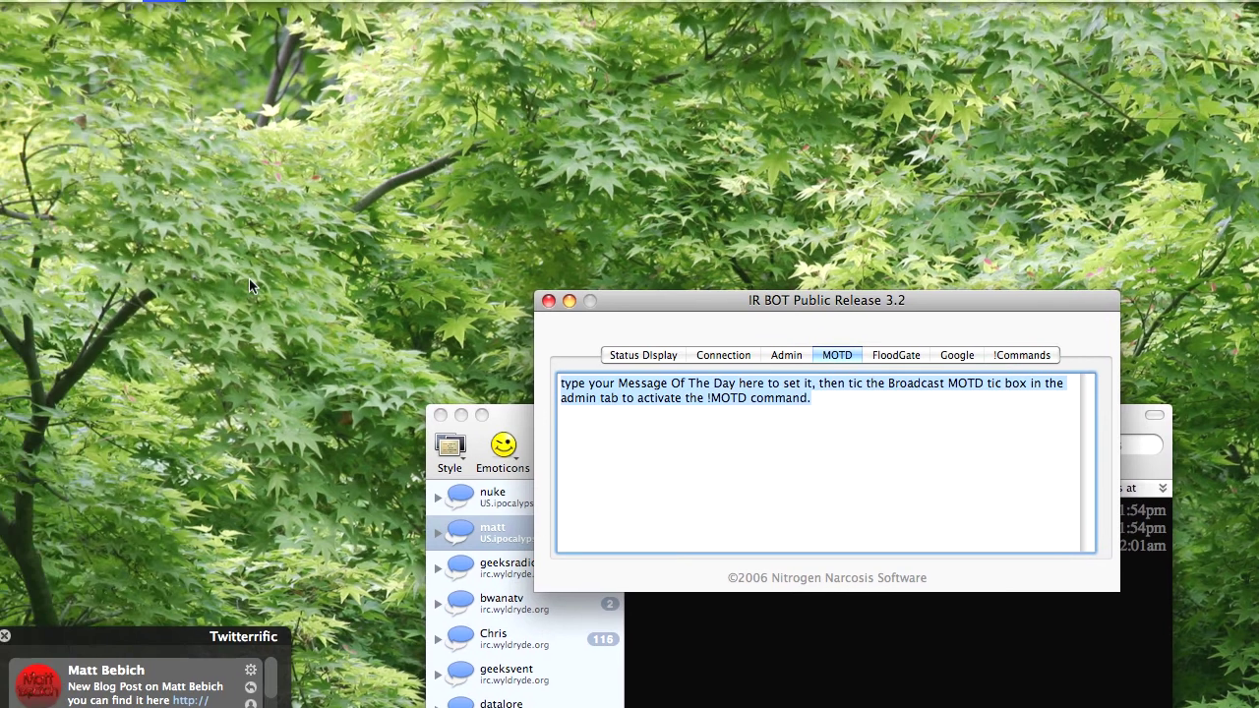
pyautogui.press('BackSpace')
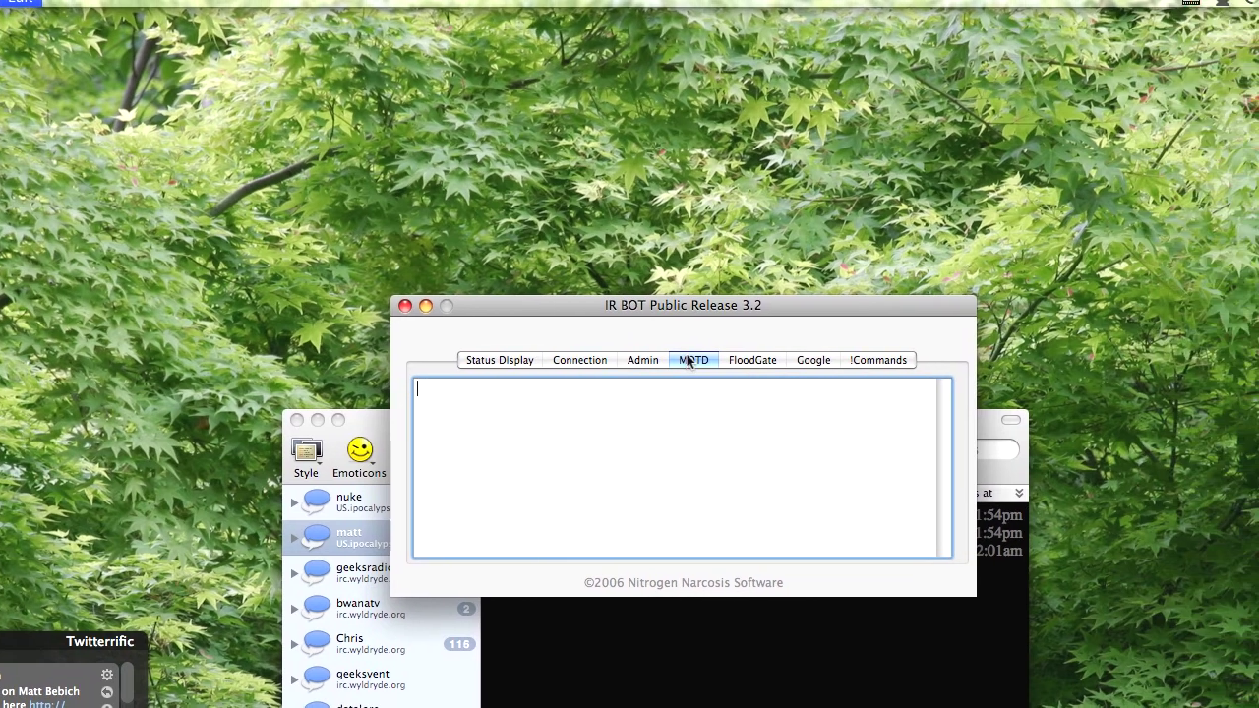
pyautogui.write('Hey')
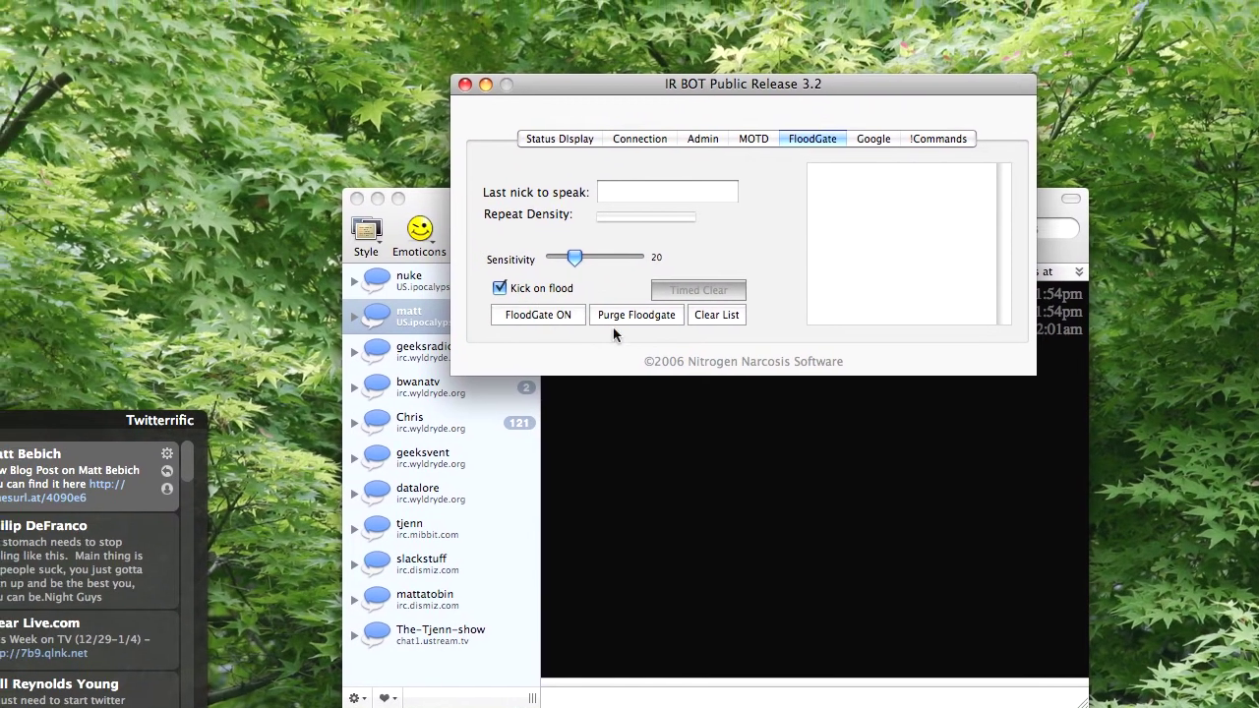
# In the IRC client's matt room, promote Matt_Bot to operator.
pyautogui.click(622, 395)
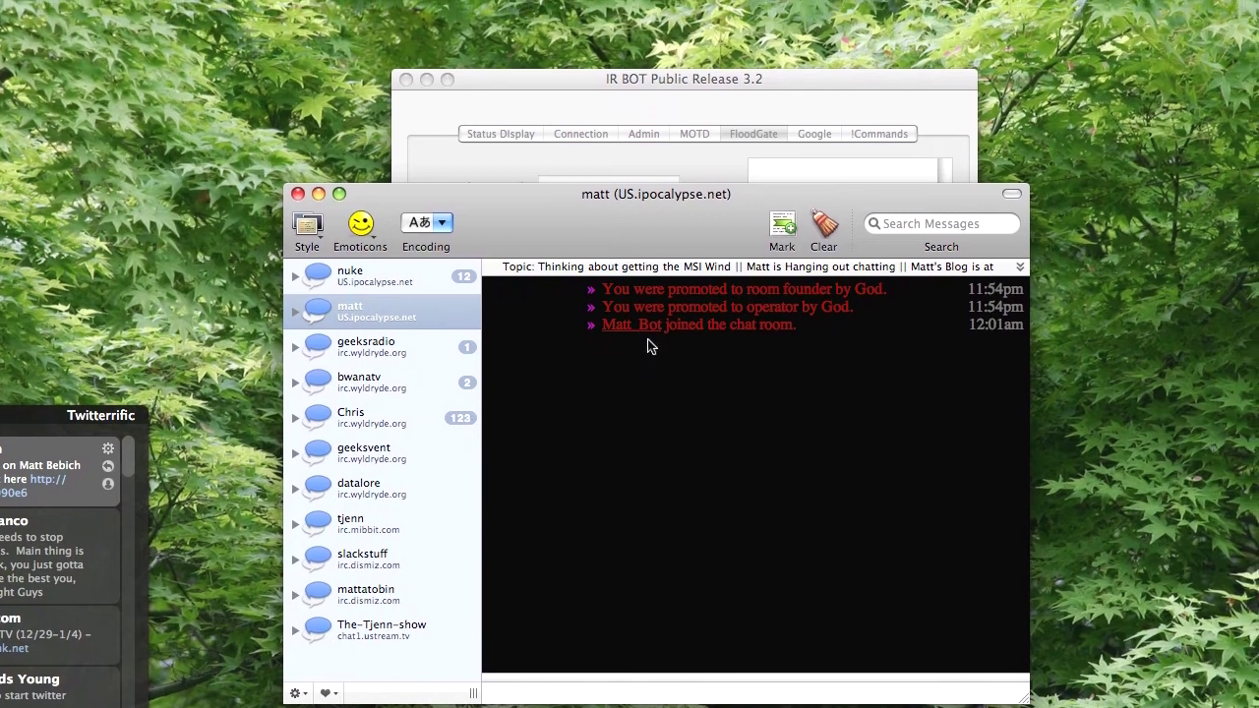
pyautogui.rightClick(639, 327)
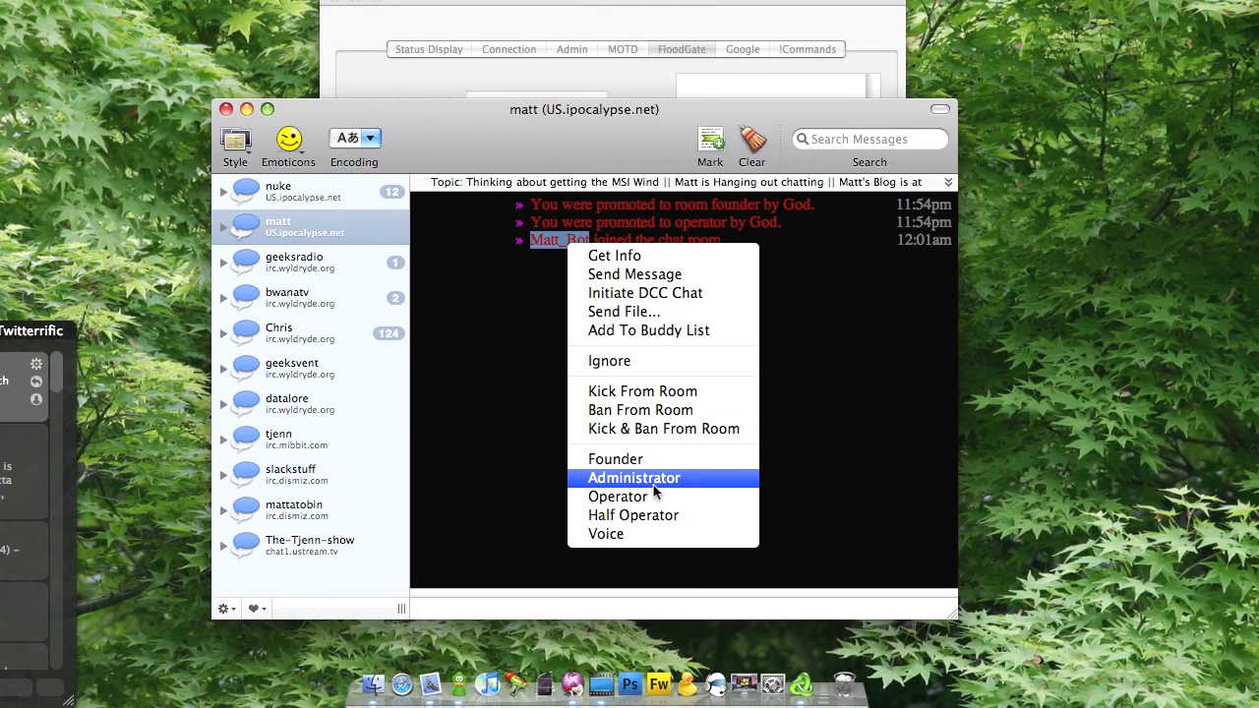
pyautogui.click(646, 497)
# Open the bot's Custom Commands 1 settings and test the sample command by sending !example in the matt room.
pyautogui.click(610, 83)
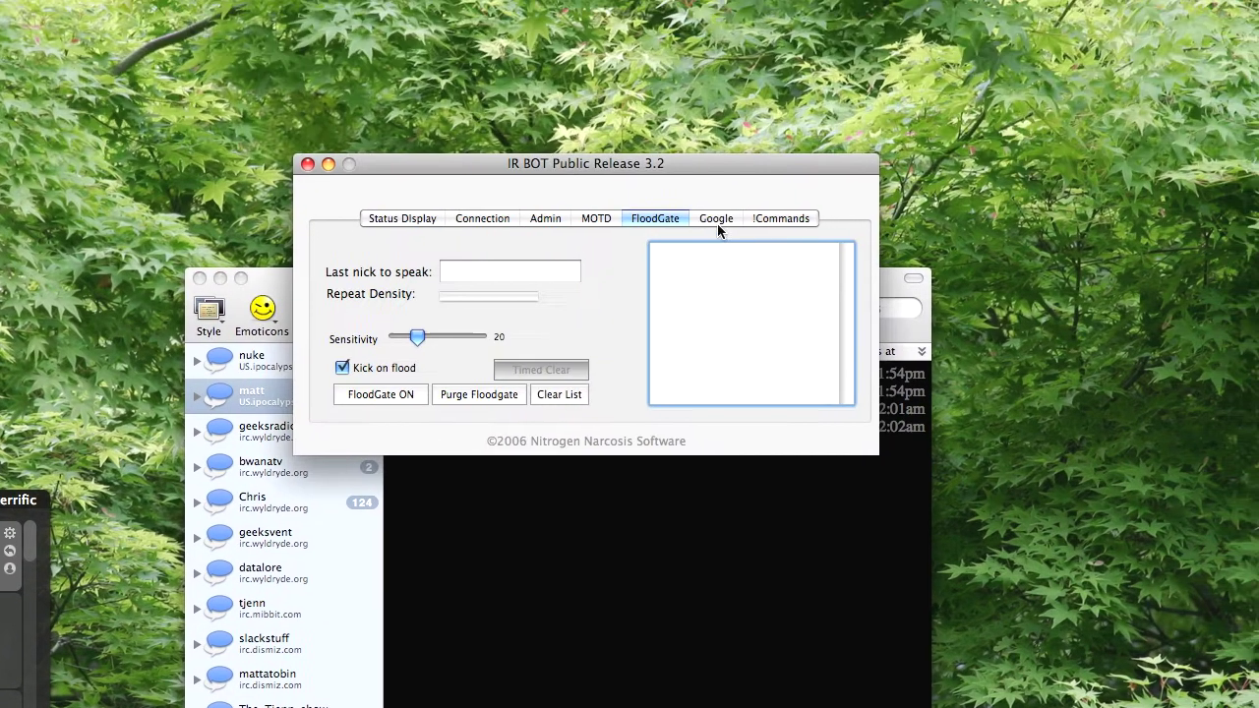
pyautogui.click(739, 48)
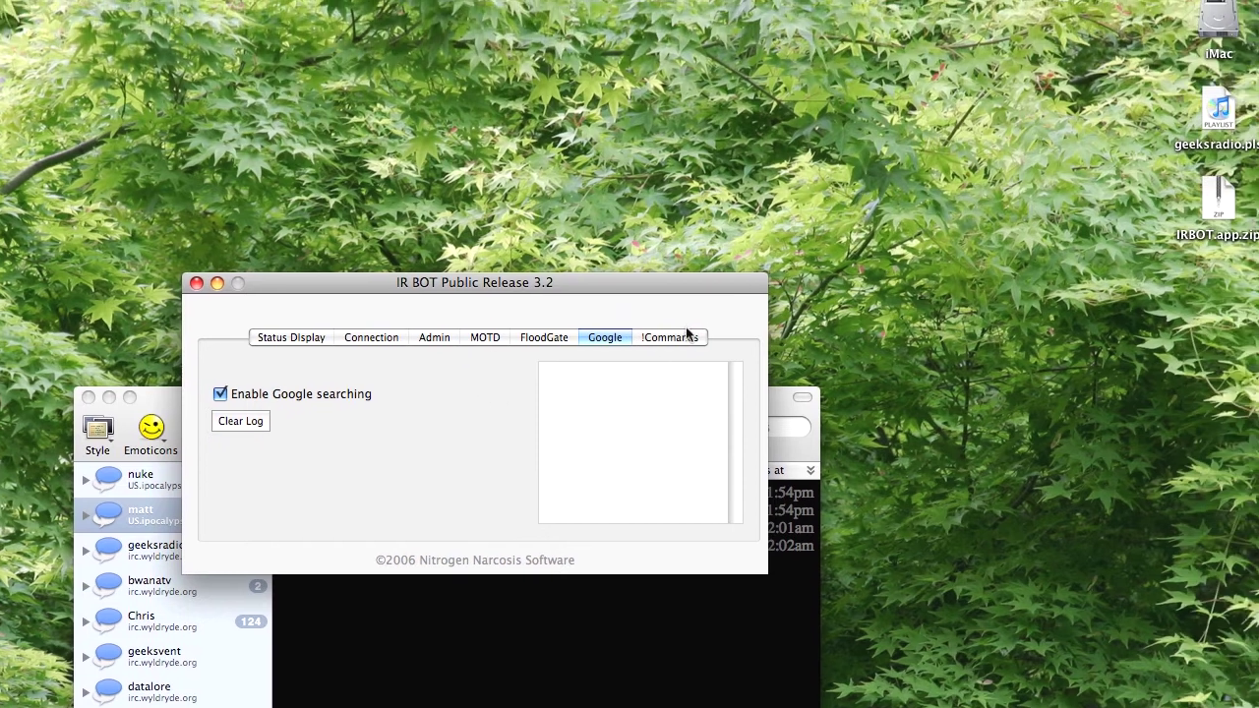
pyautogui.click(689, 337)
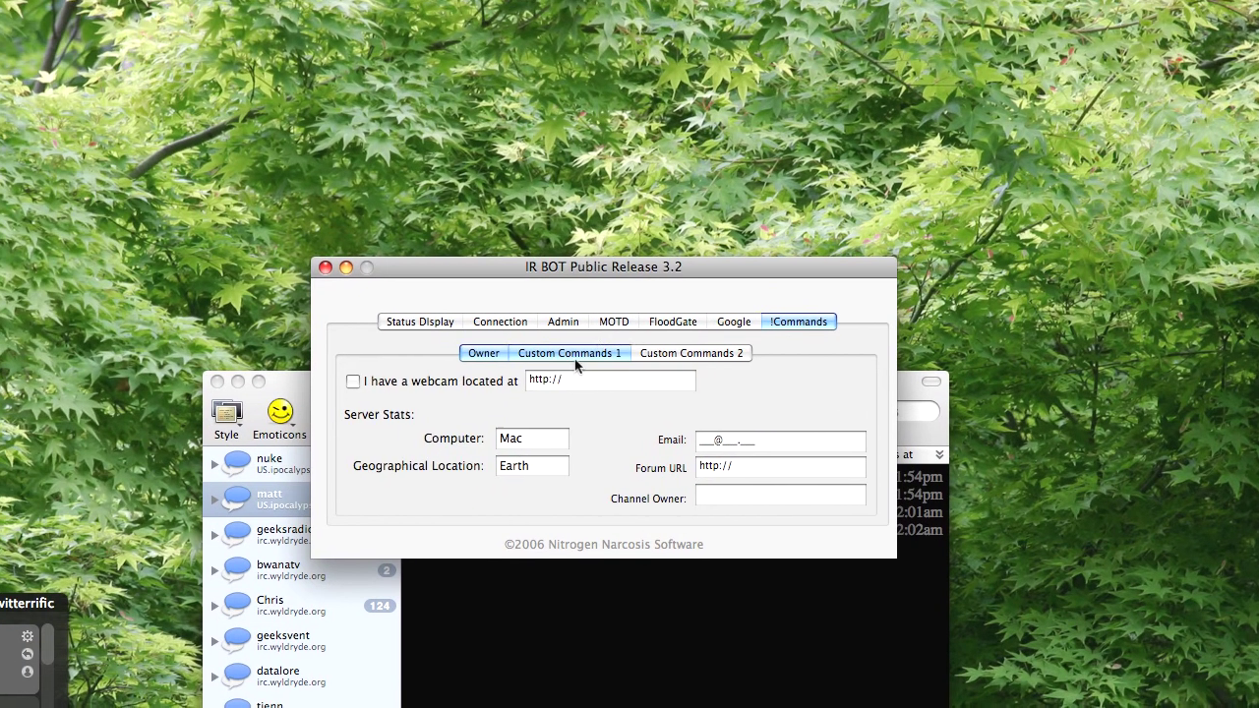
pyautogui.click(532, 360)
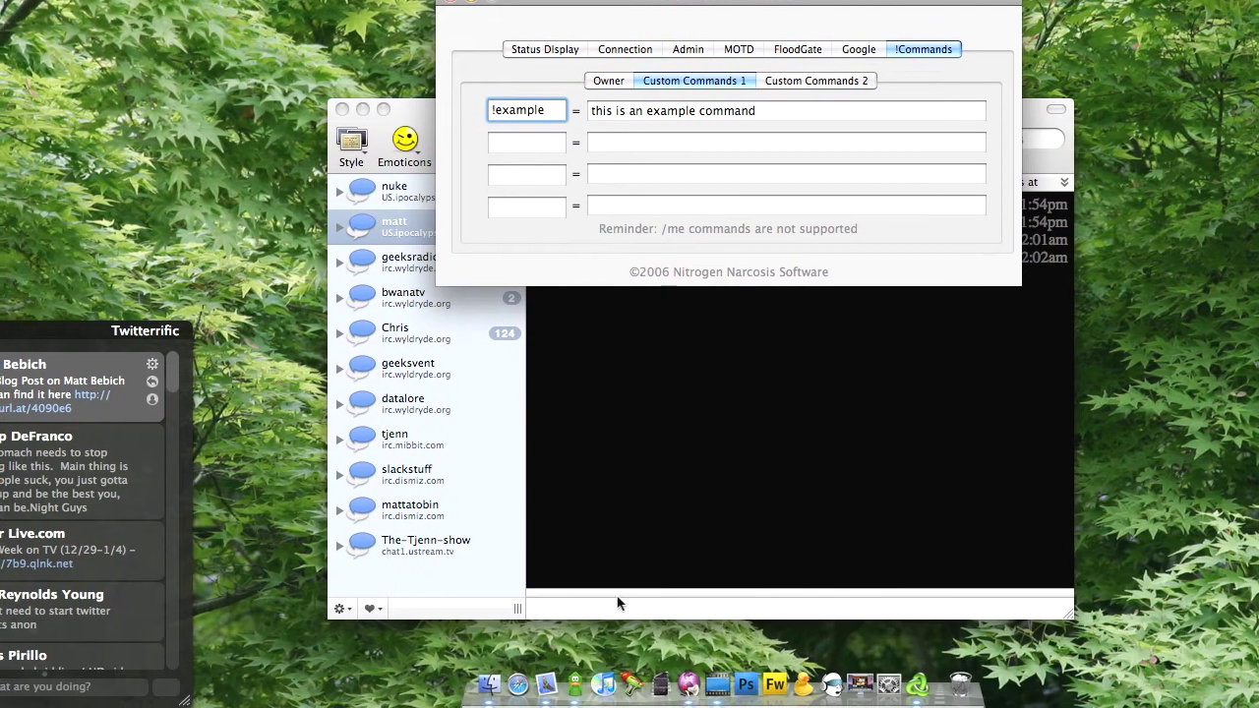
pyautogui.click(617, 603)
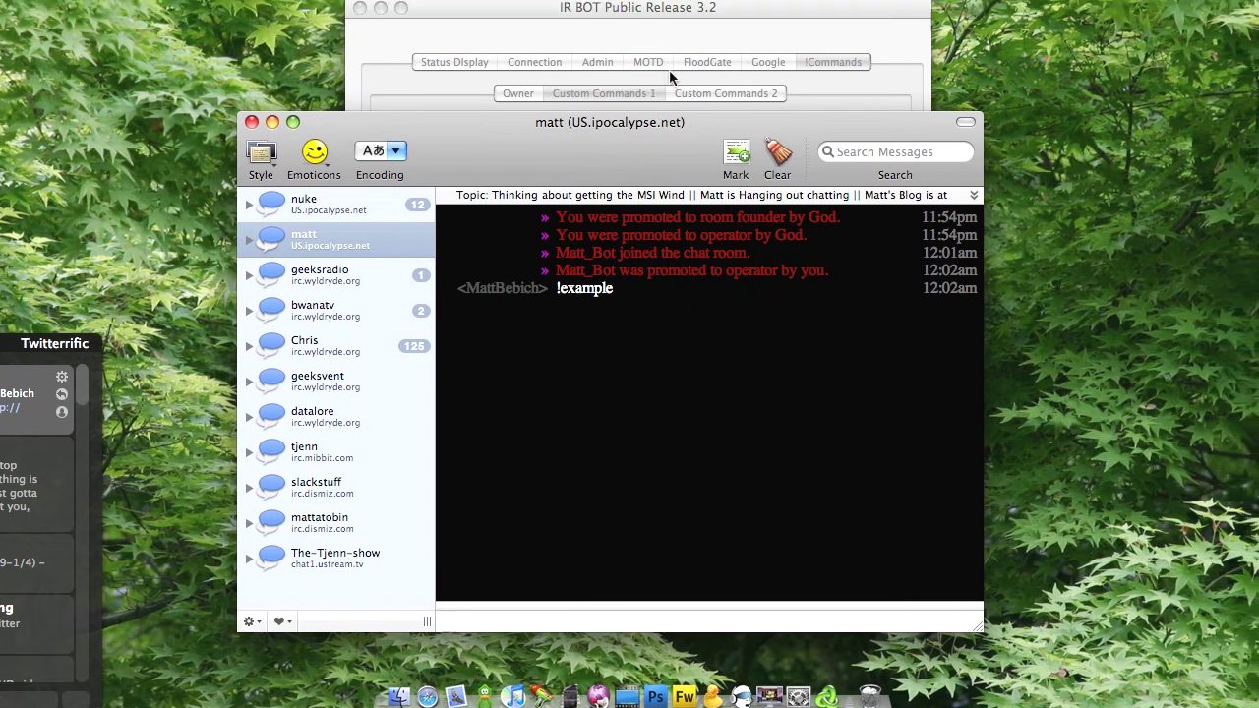
pyautogui.click(716, 76)
pyautogui.click(644, 432)
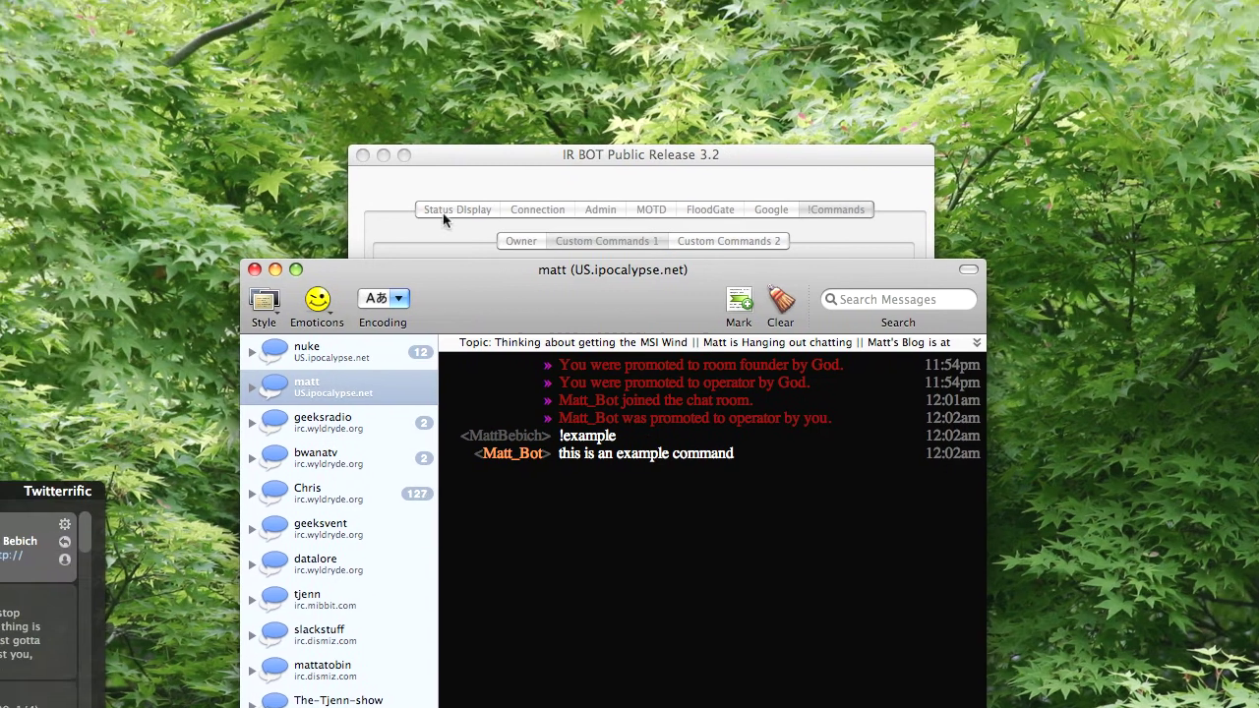
# In IRBOT, change the first custom command's trigger from !example to !Matt.
pyautogui.click(444, 218)
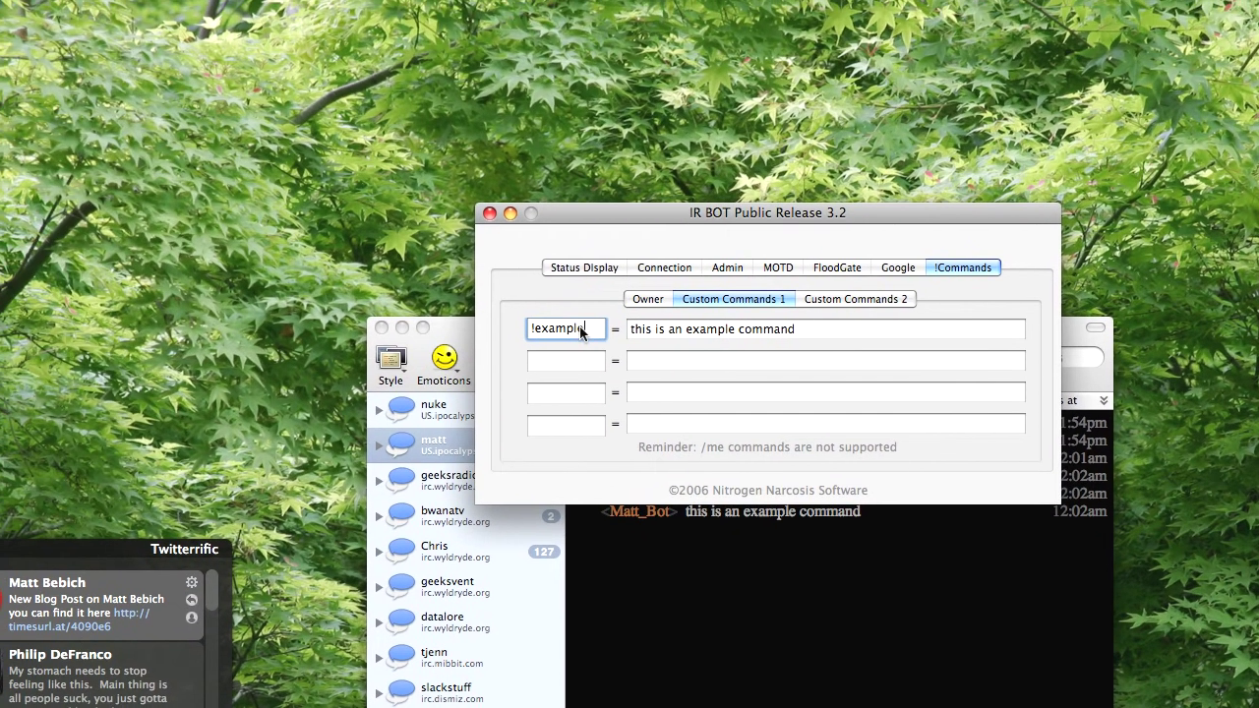
pyautogui.press('BackSpace')
pyautogui.press('BackSpace')
pyautogui.press('BackSpace')
pyautogui.press('BackSpace')
pyautogui.press('BackSpace')
pyautogui.press('BackSpace')
pyautogui.press('BackSpace')
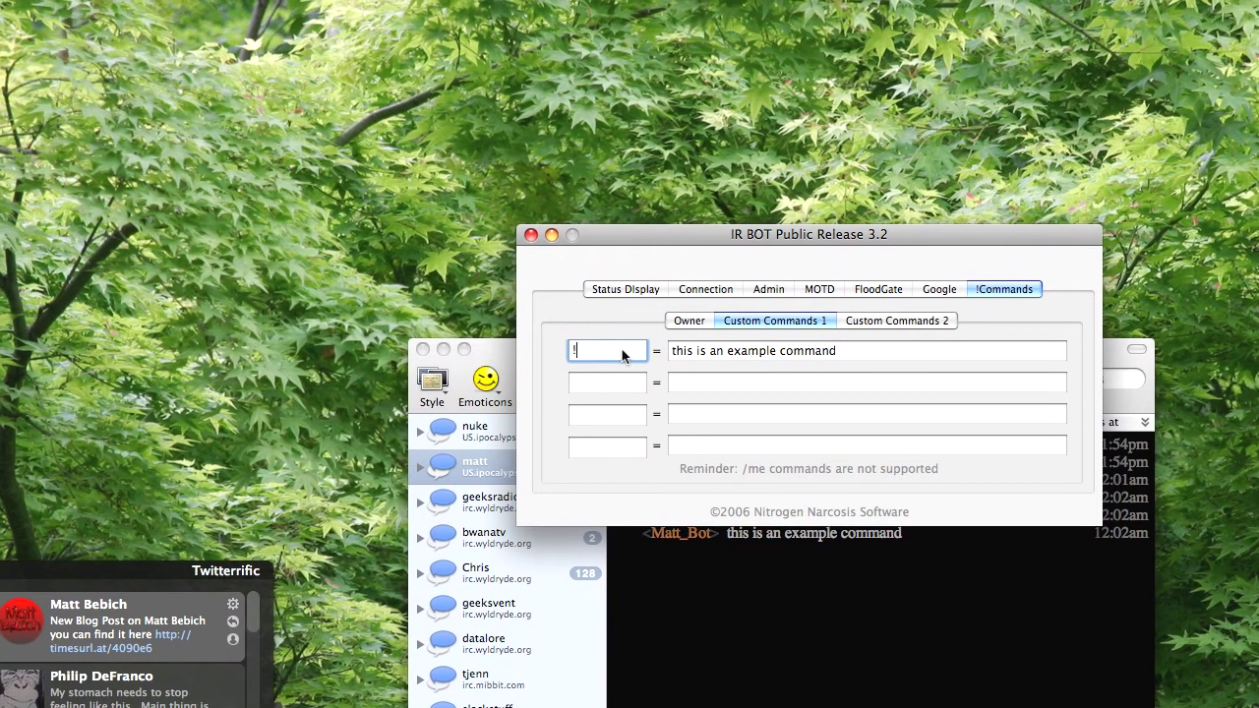
pyautogui.write('Matt')
# Replace the example reply of the !Matt command with the owner's website URL.
pyautogui.click(680, 354)
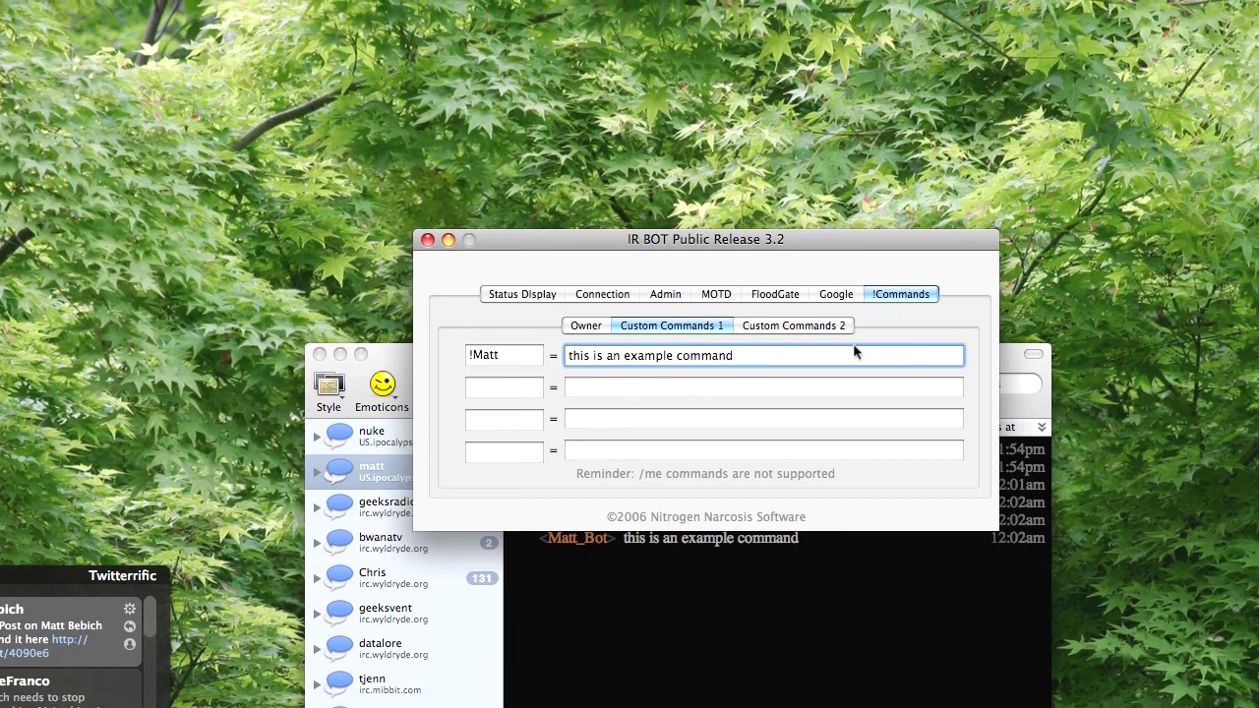
pyautogui.moveTo(854, 349); pyautogui.dragTo(188, 299)
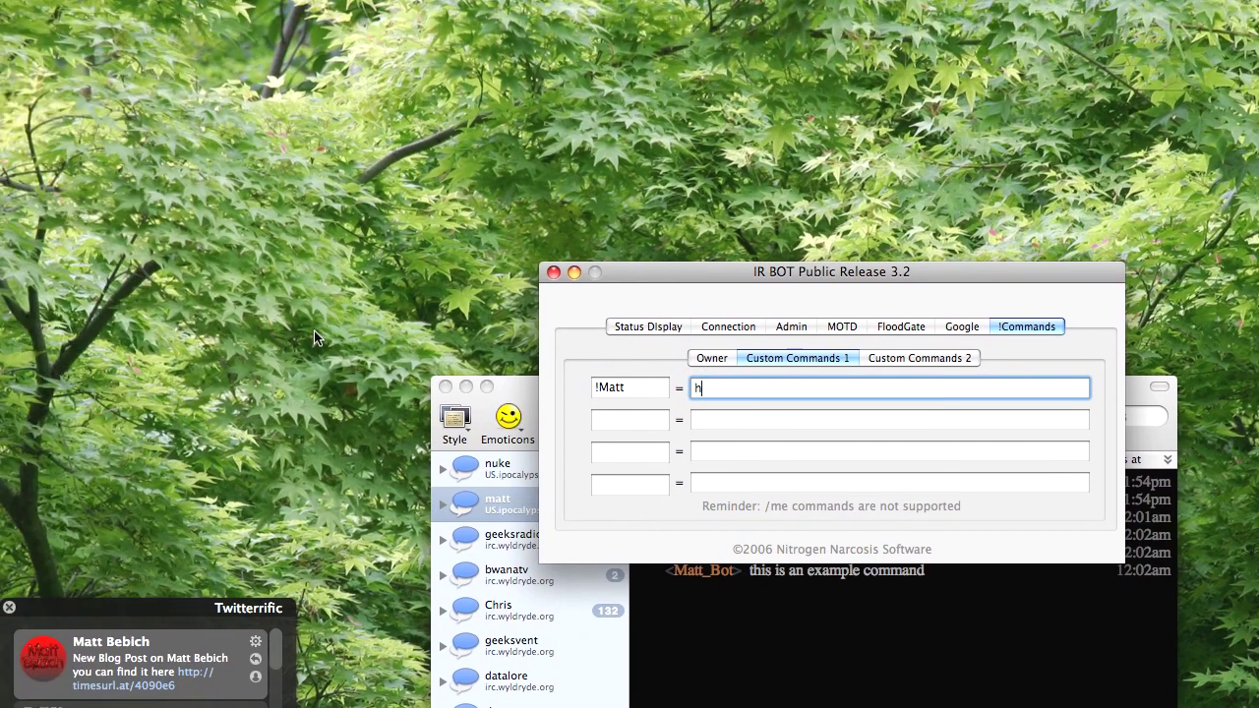
pyautogui.write('ttp://matt.b')
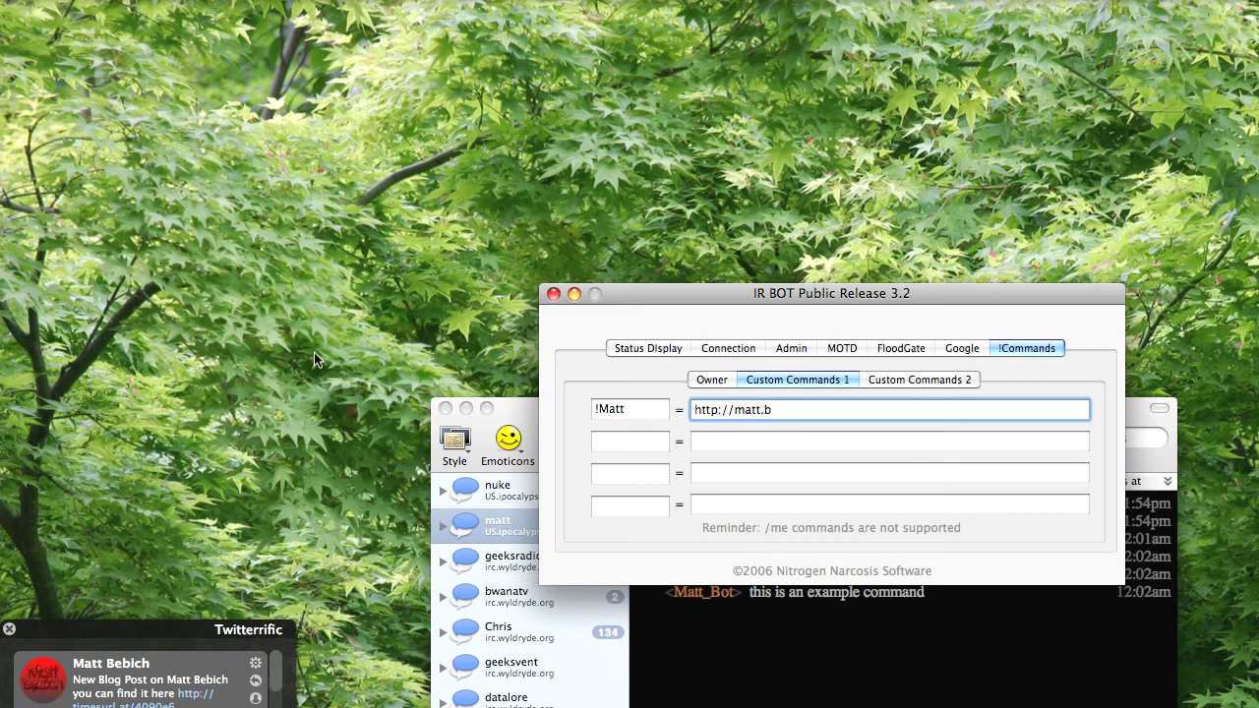
pyautogui.write('org')
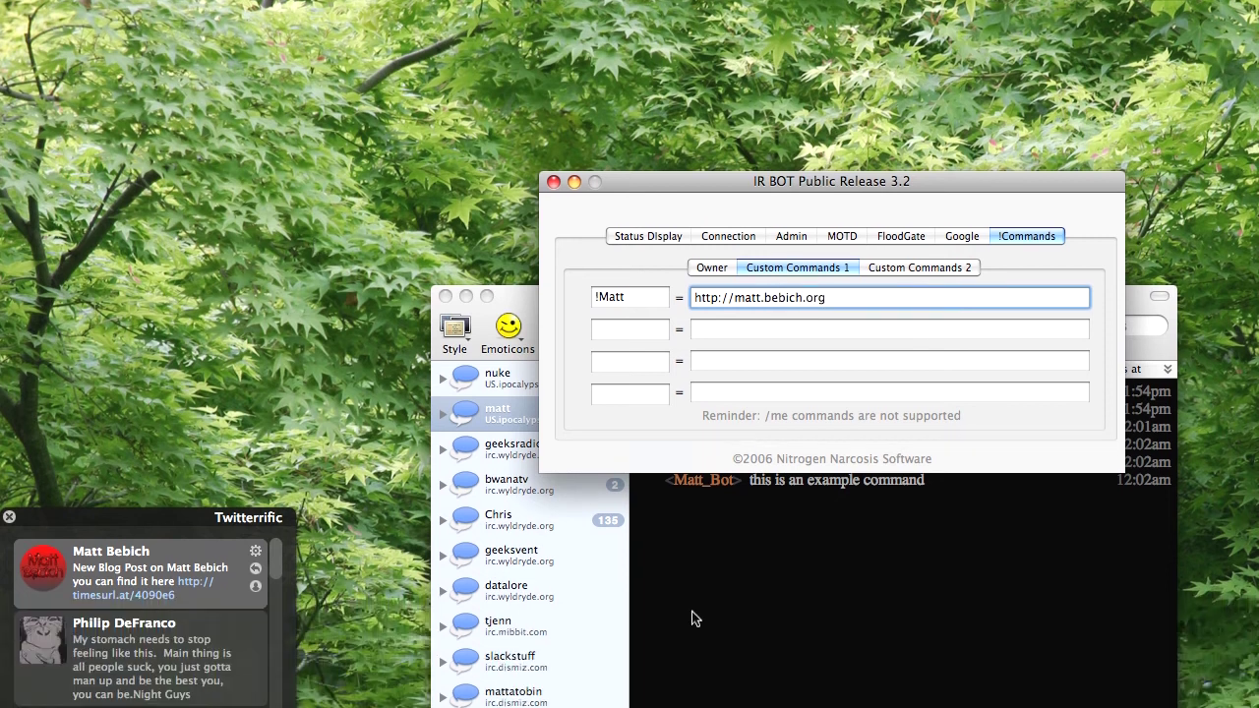
# Test the new custom command by sending !Matt in the IRC client's matt room.
pyautogui.click(691, 610)
pyautogui.write('!Matt')
pyautogui.press('Return')
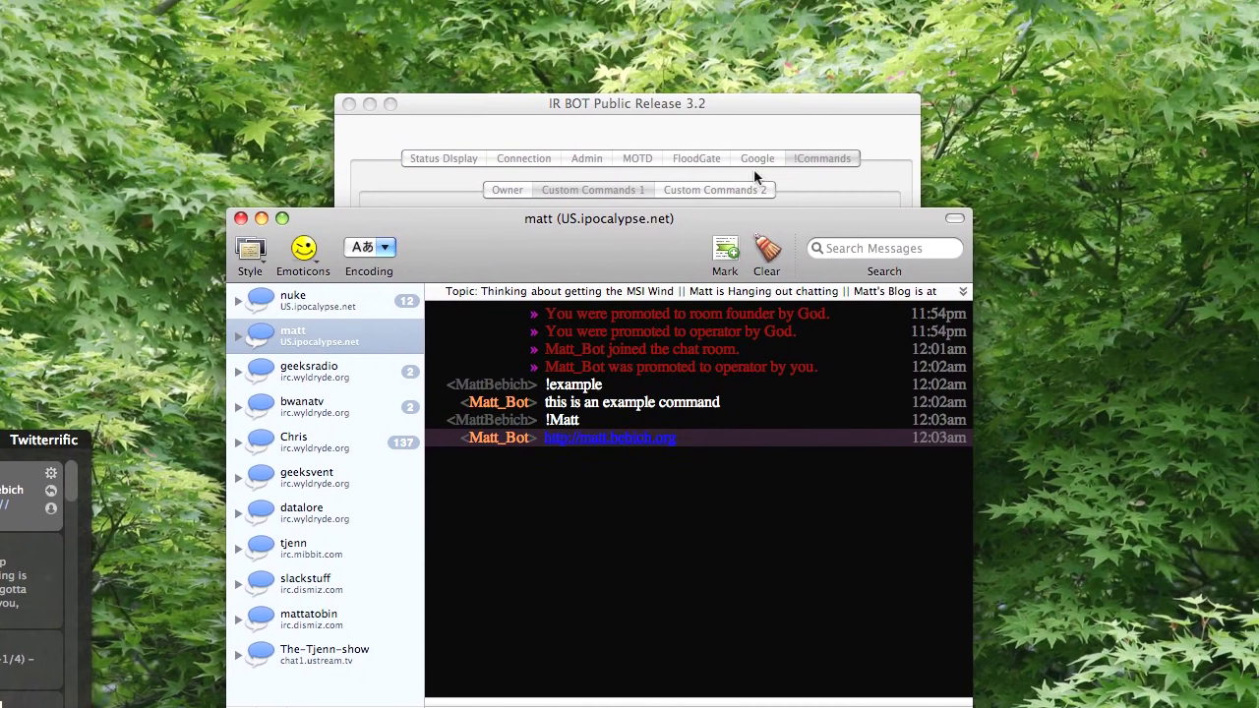
# In IRBOT's Owner command settings, fill in the channel owner's name.
pyautogui.click(753, 98)
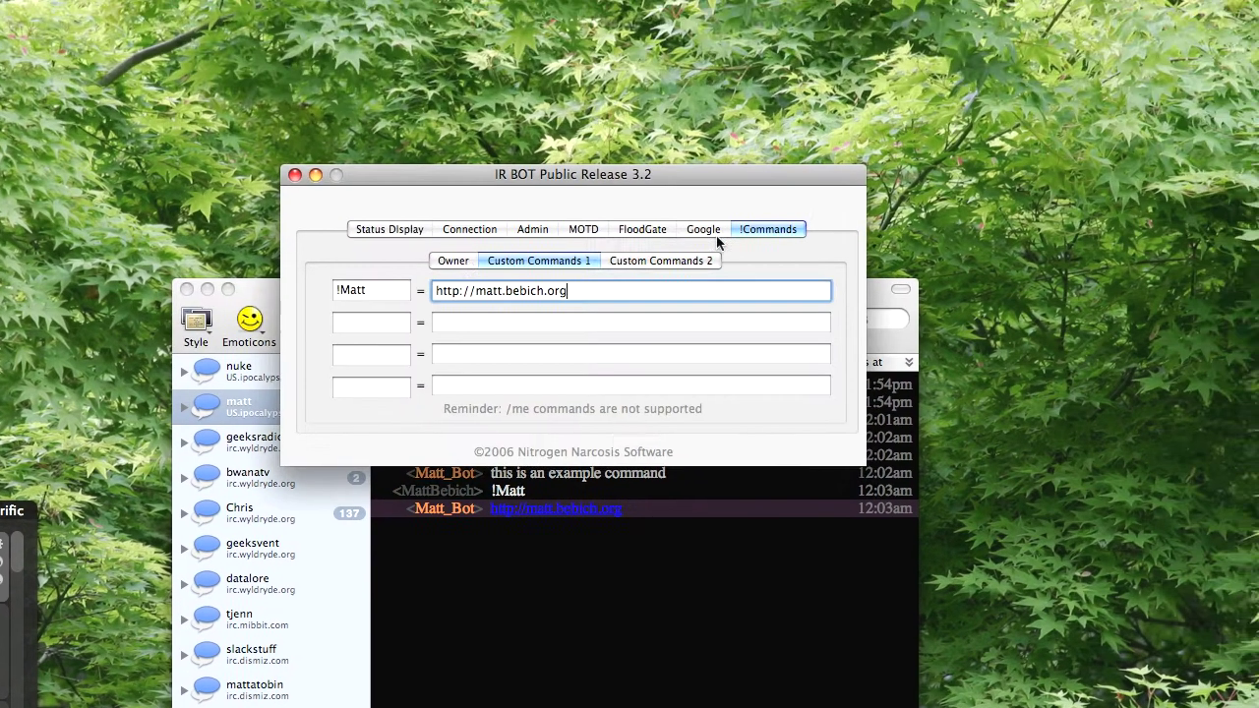
pyautogui.click(560, 112)
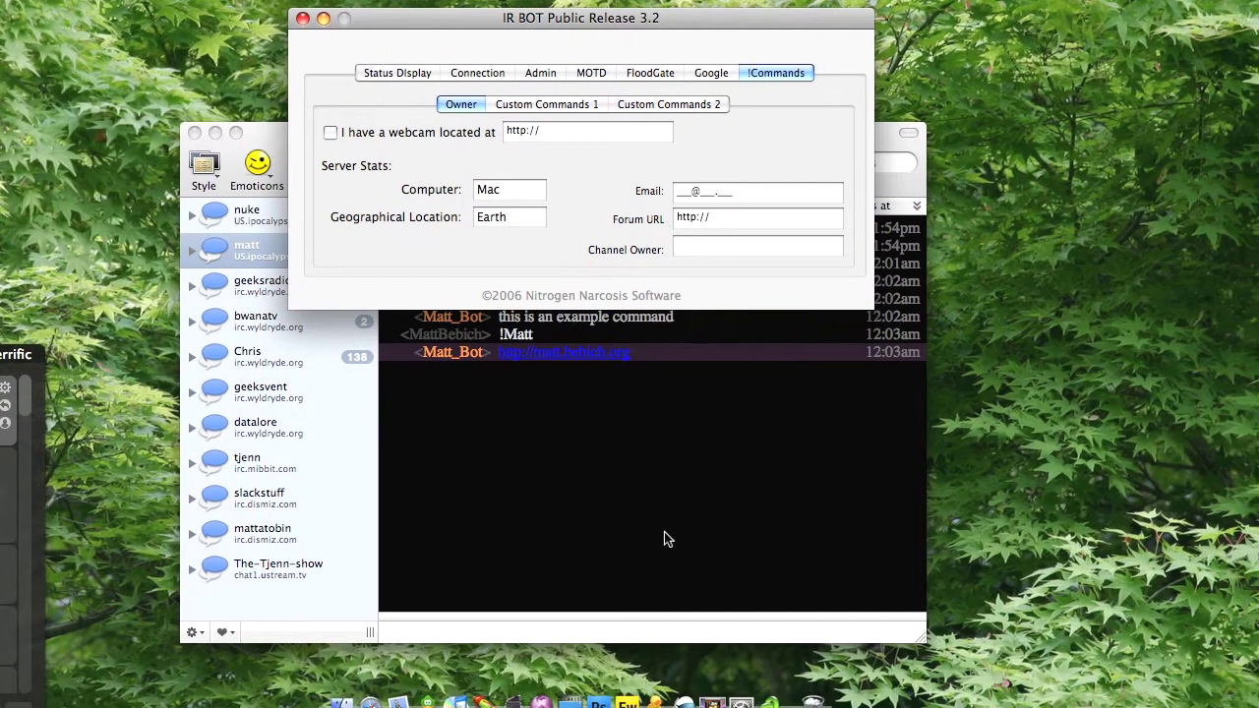
pyautogui.click(740, 651)
pyautogui.click(658, 111)
pyautogui.click(530, 111)
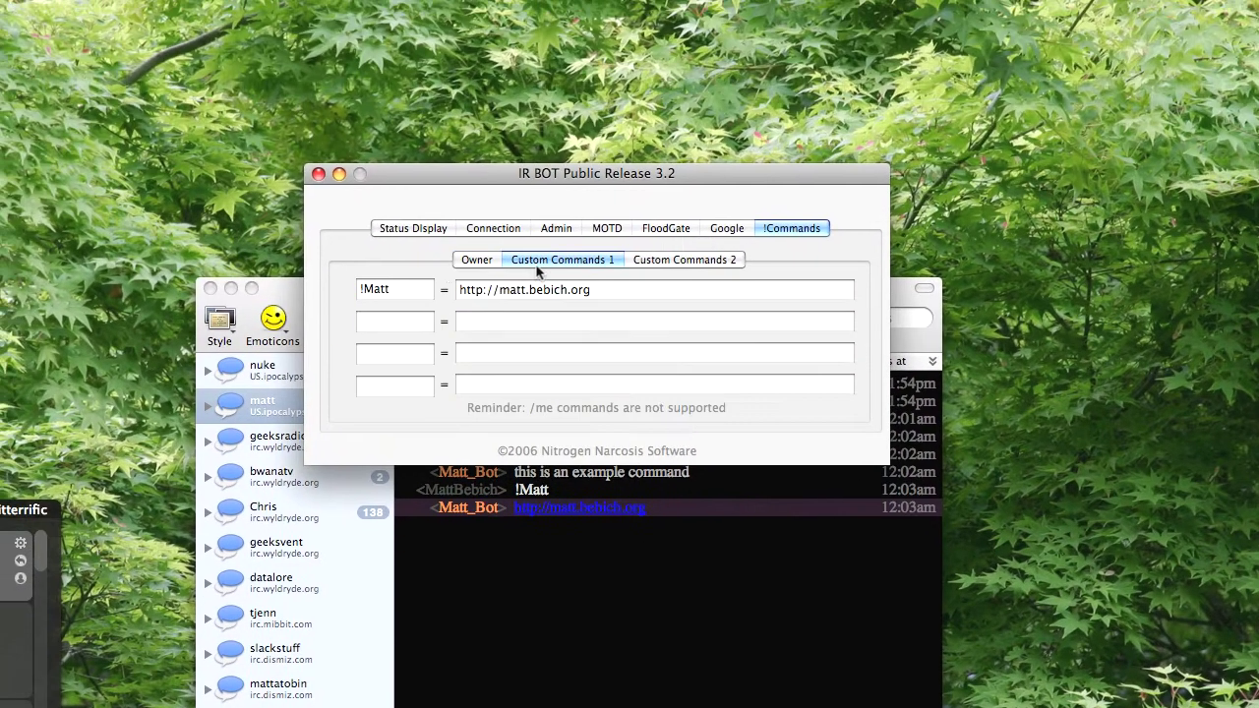
pyautogui.click(562, 314)
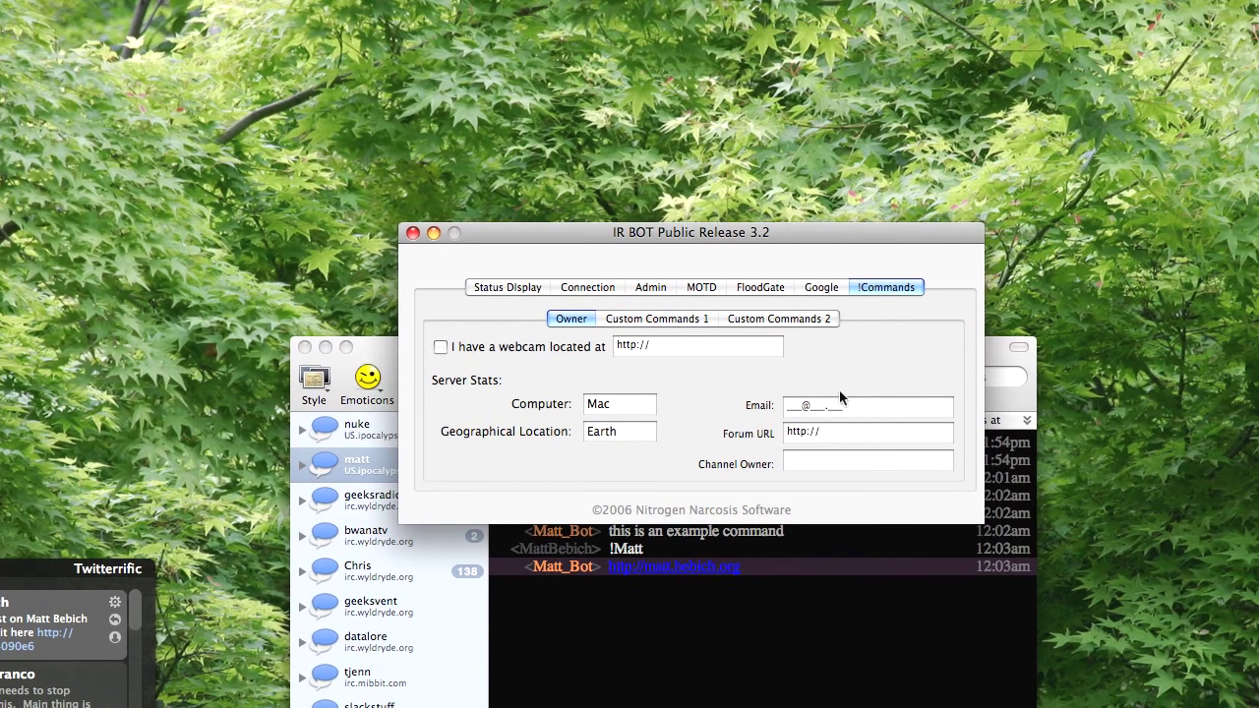
pyautogui.click(841, 405)
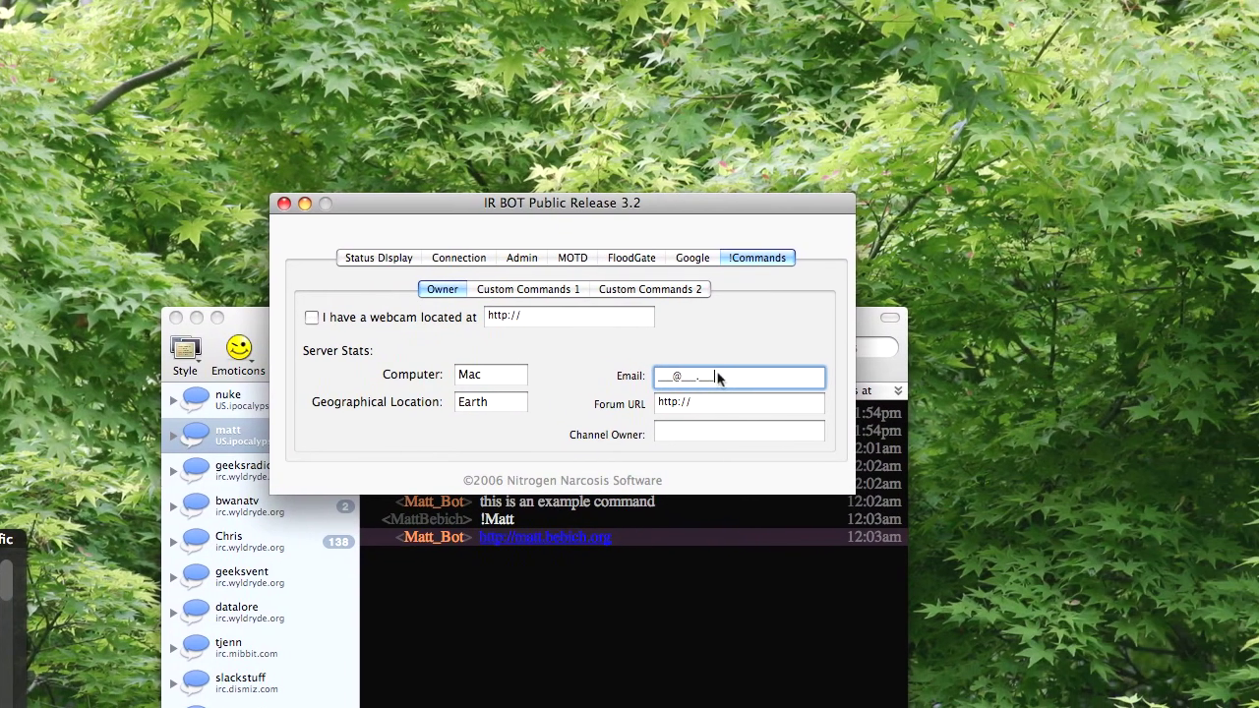
pyautogui.moveTo(845, 407); pyautogui.dragTo(686, 410)
pyautogui.click(716, 382)
pyautogui.click(668, 404)
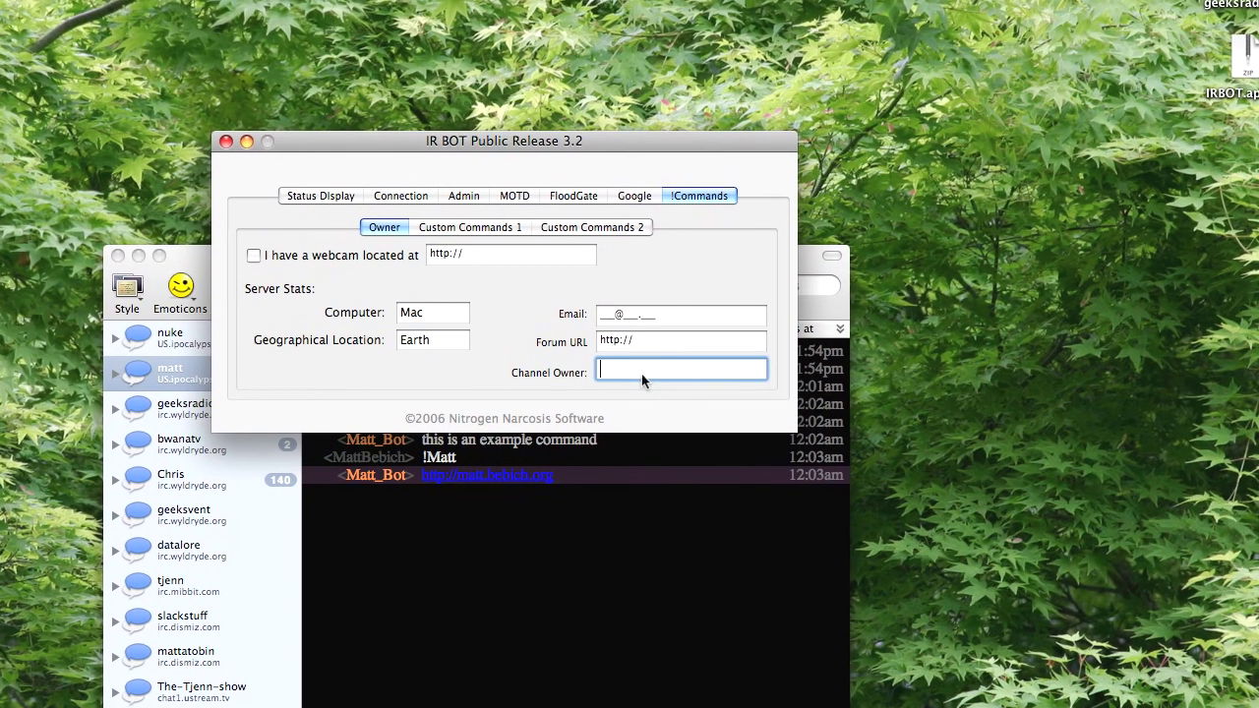
pyautogui.write('Matt')
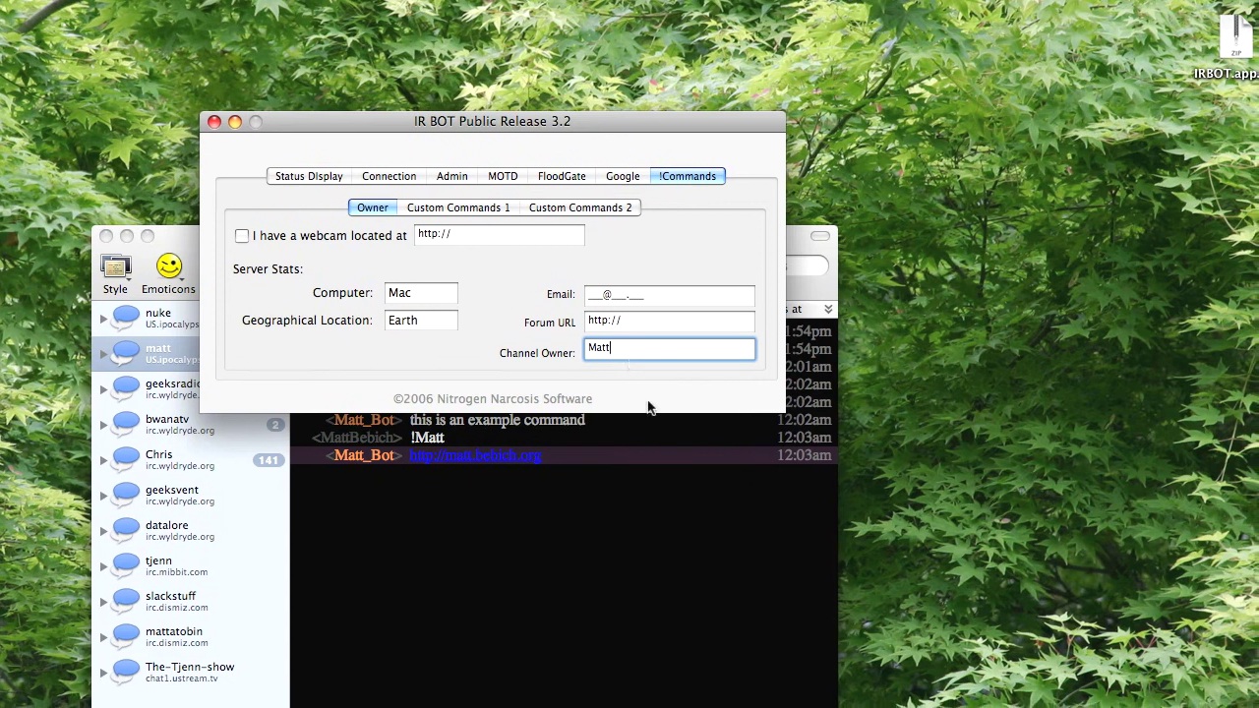
pyautogui.click(472, 496)
pyautogui.rightClick(490, 379)
pyautogui.click(541, 407)
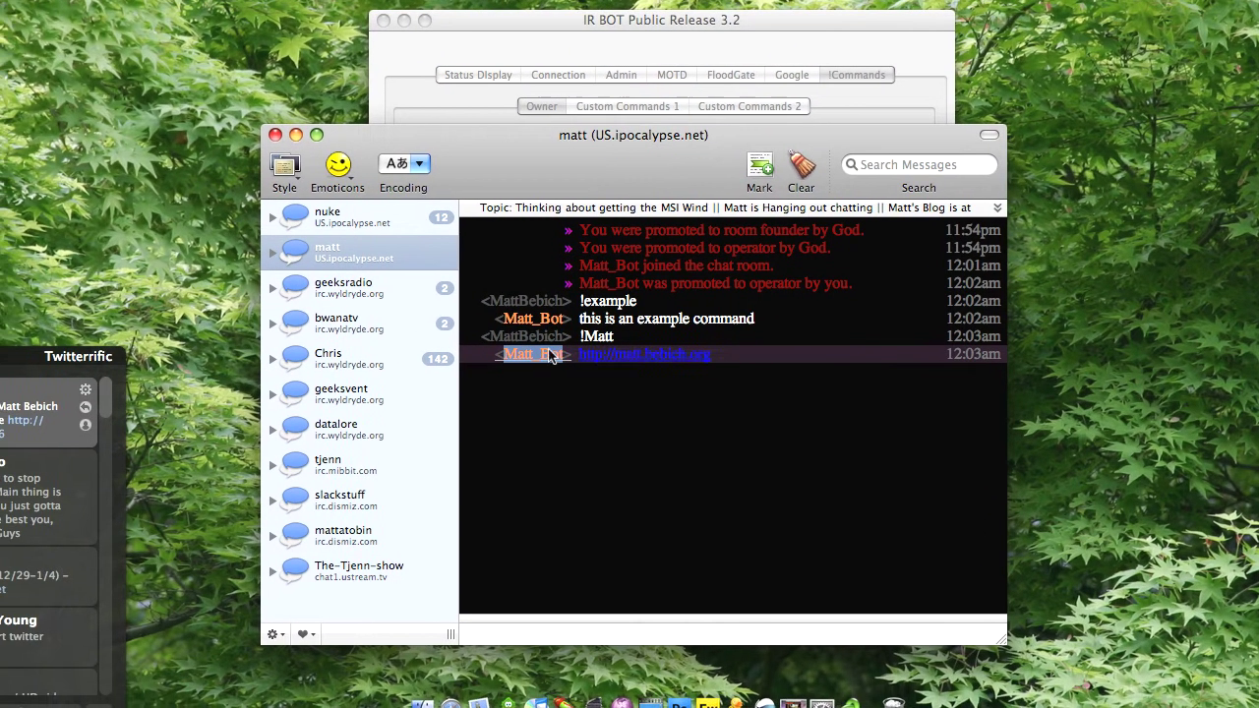
pyautogui.rightClick(354, 629)
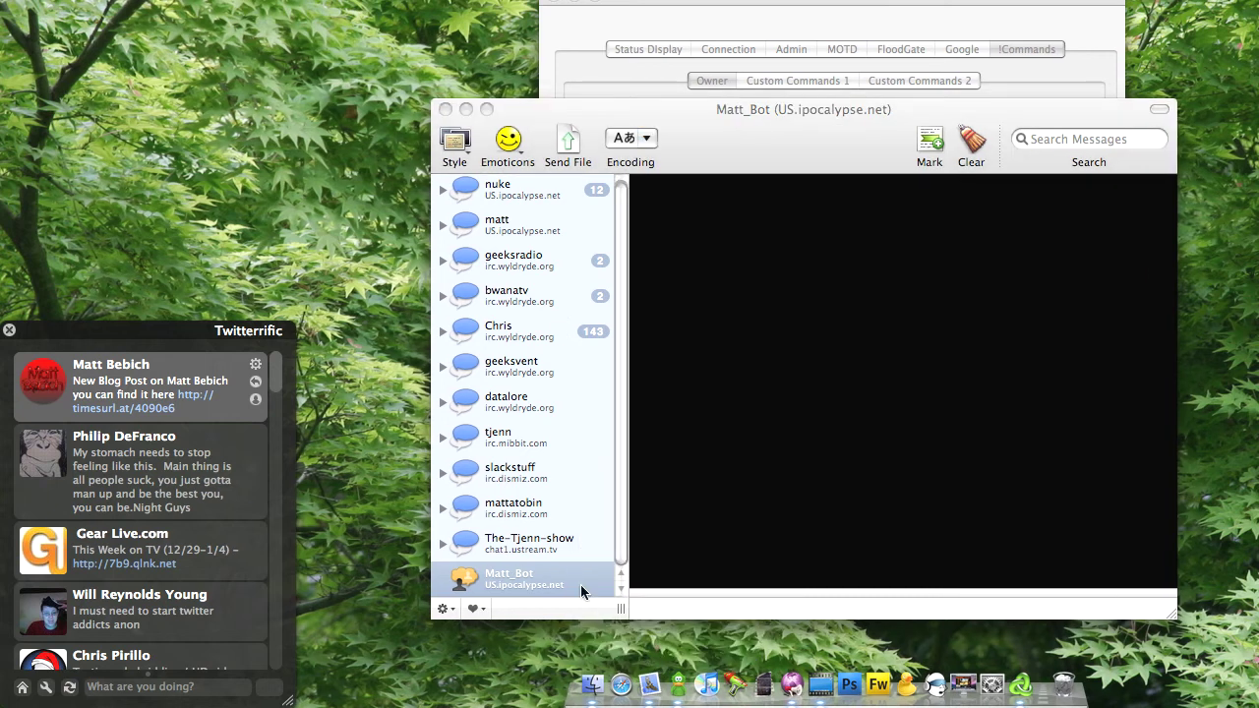
pyautogui.rightClick(581, 591)
pyautogui.click(651, 645)
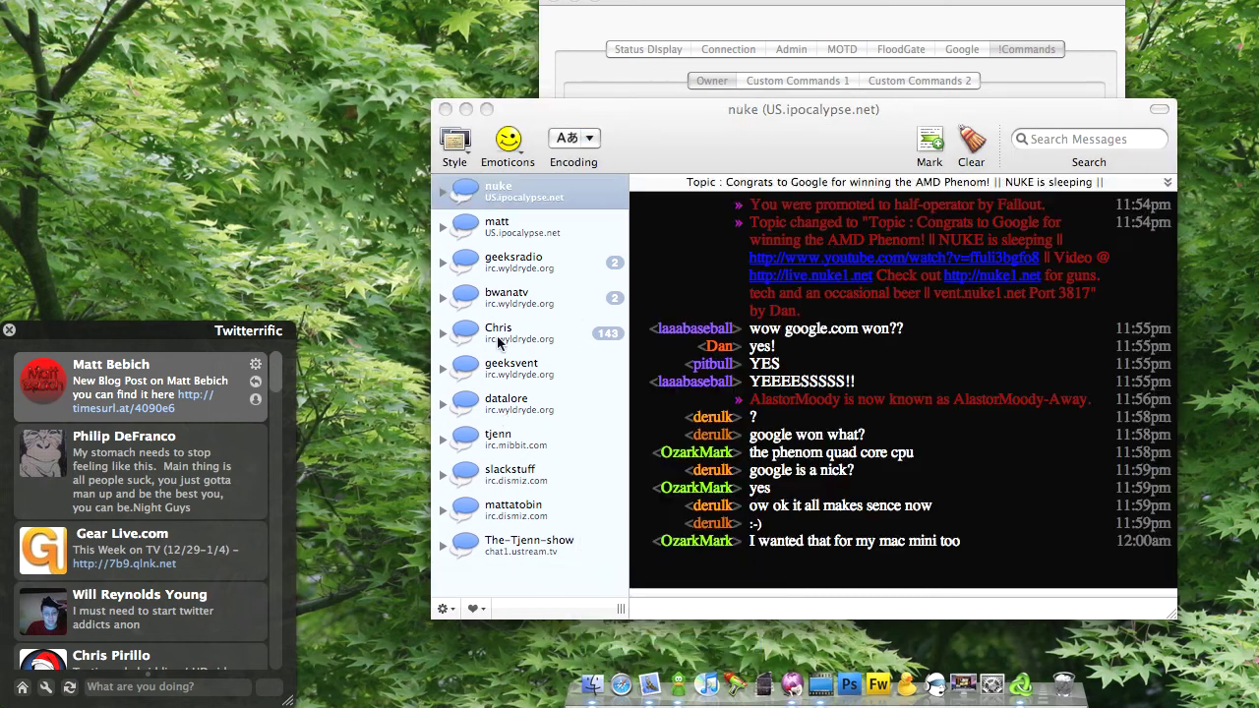
# Get info on Matt_Bot from the matt room, widen the info window to read the full hostname, and close it.
pyautogui.click(539, 232)
pyautogui.rightClick(732, 334)
pyautogui.click(742, 346)
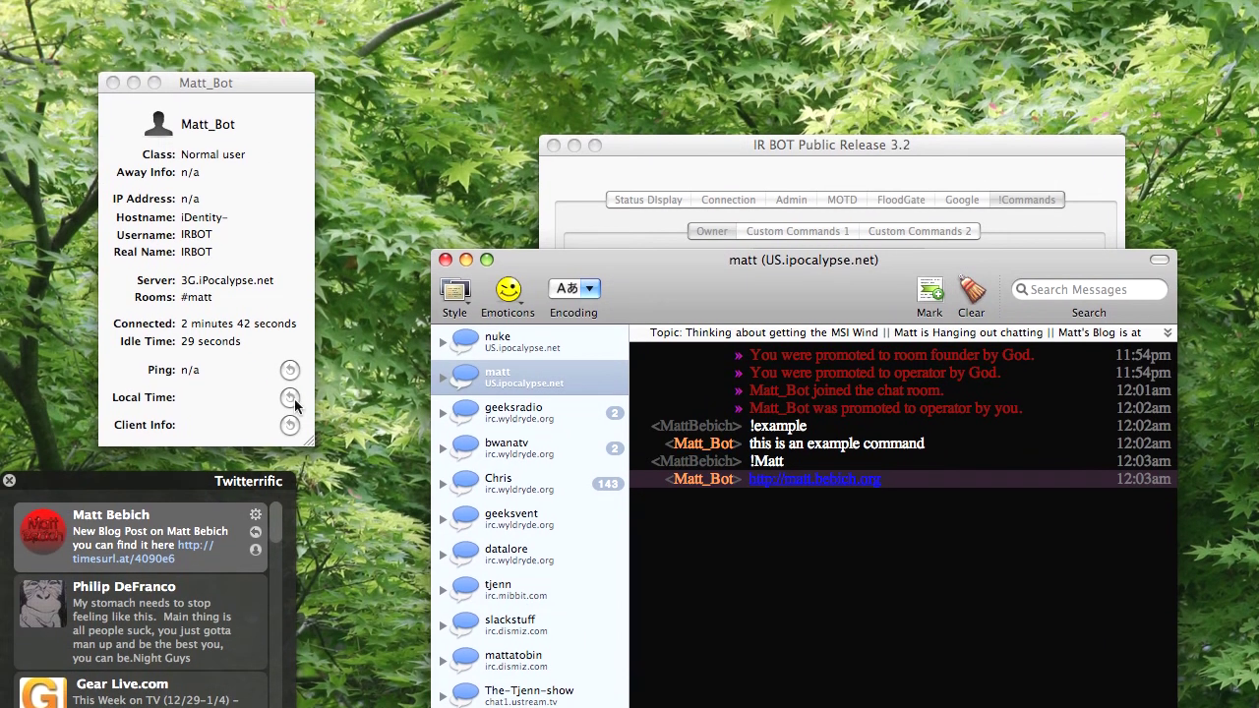
pyautogui.moveTo(309, 442); pyautogui.dragTo(501, 443)
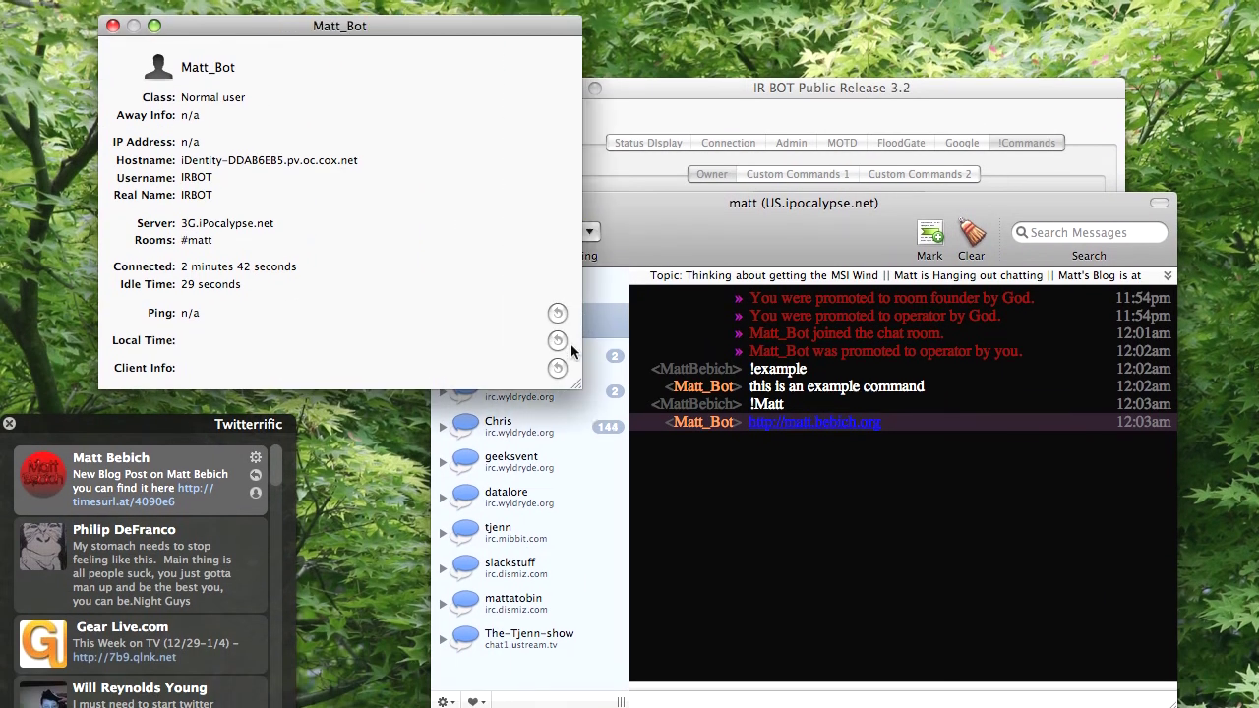
pyautogui.moveTo(573, 351); pyautogui.dragTo(543, 351)
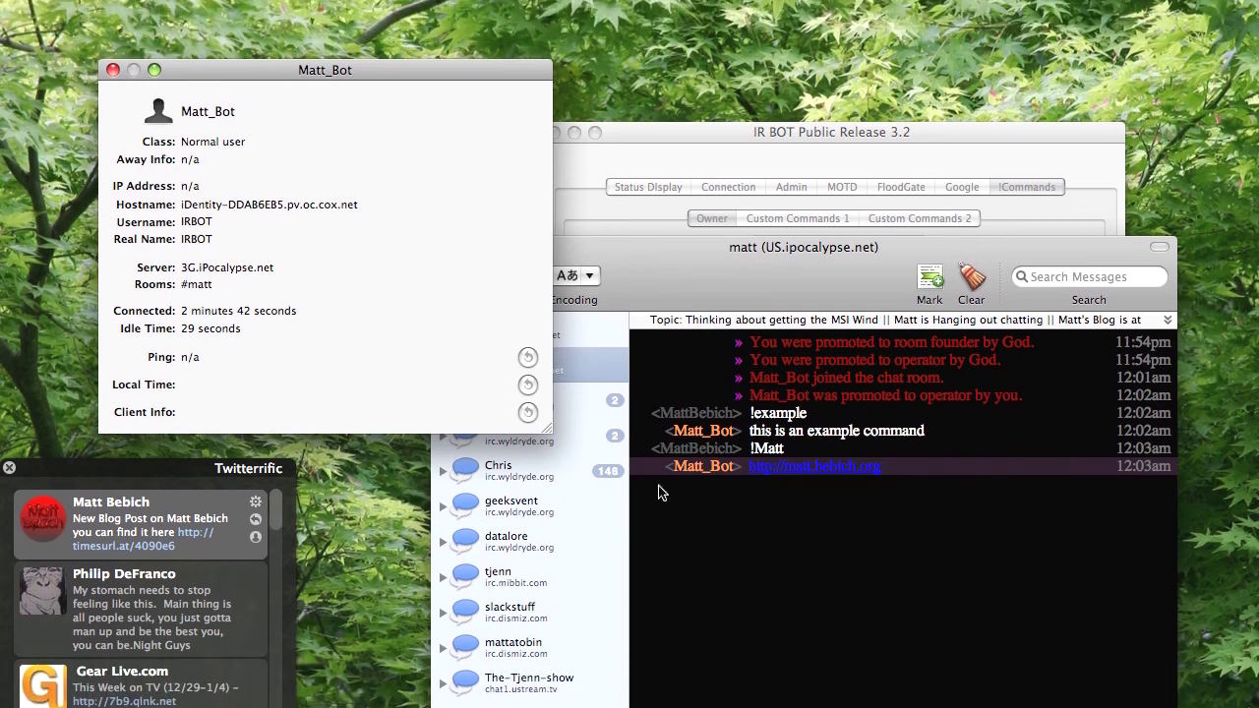
pyautogui.moveTo(548, 429); pyautogui.dragTo(311, 430)
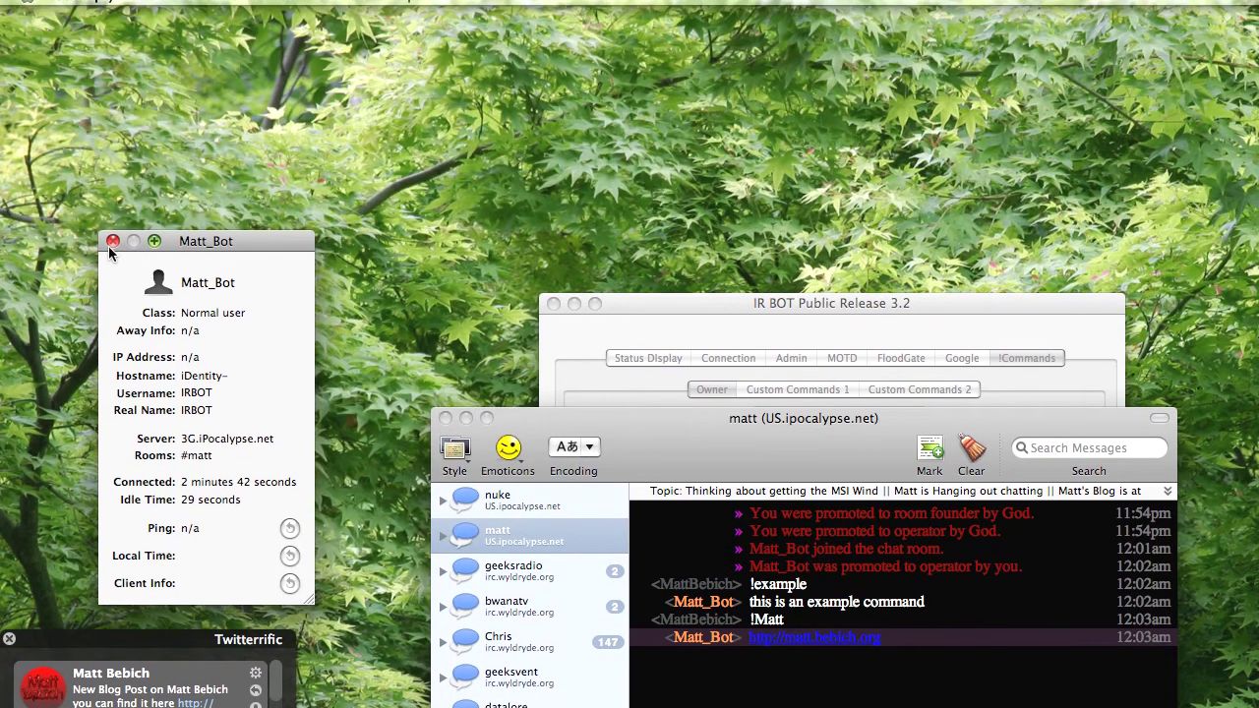
pyautogui.click(112, 82)
pyautogui.click(632, 224)
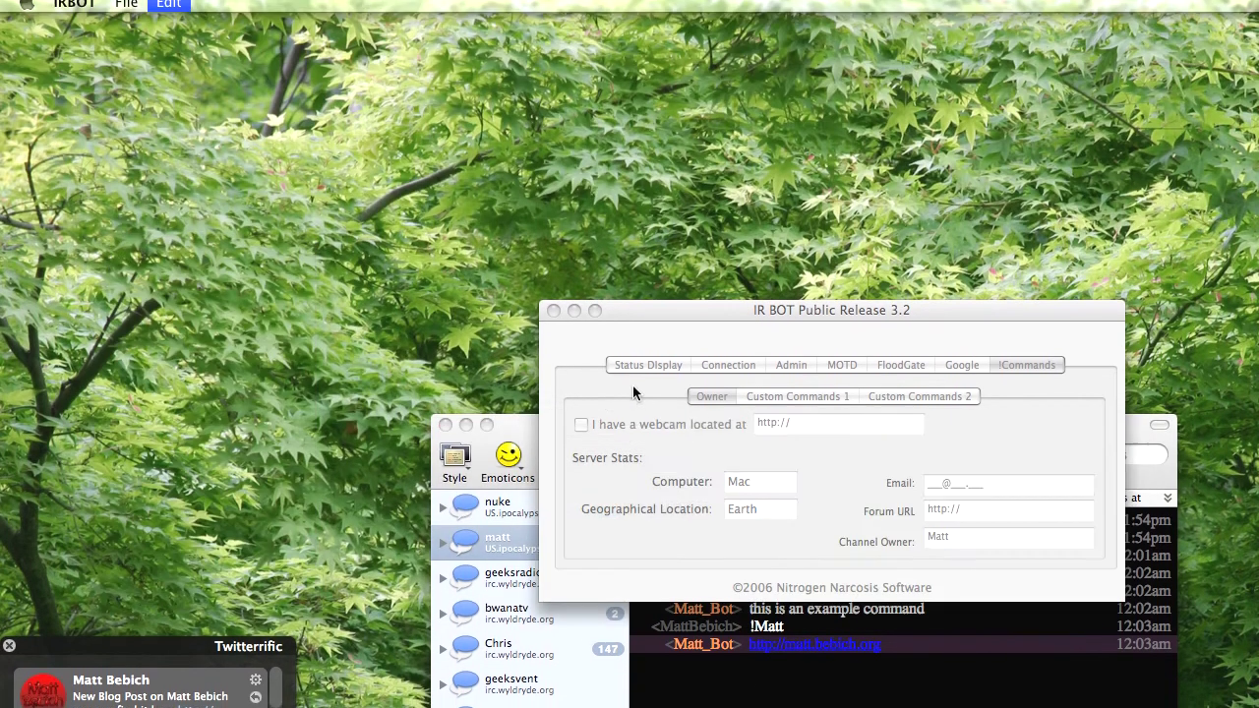
# Look through IRBOT's MOTD, Status Display, Connection, Google and custom command settings.
pyautogui.click(791, 365)
pyautogui.click(838, 364)
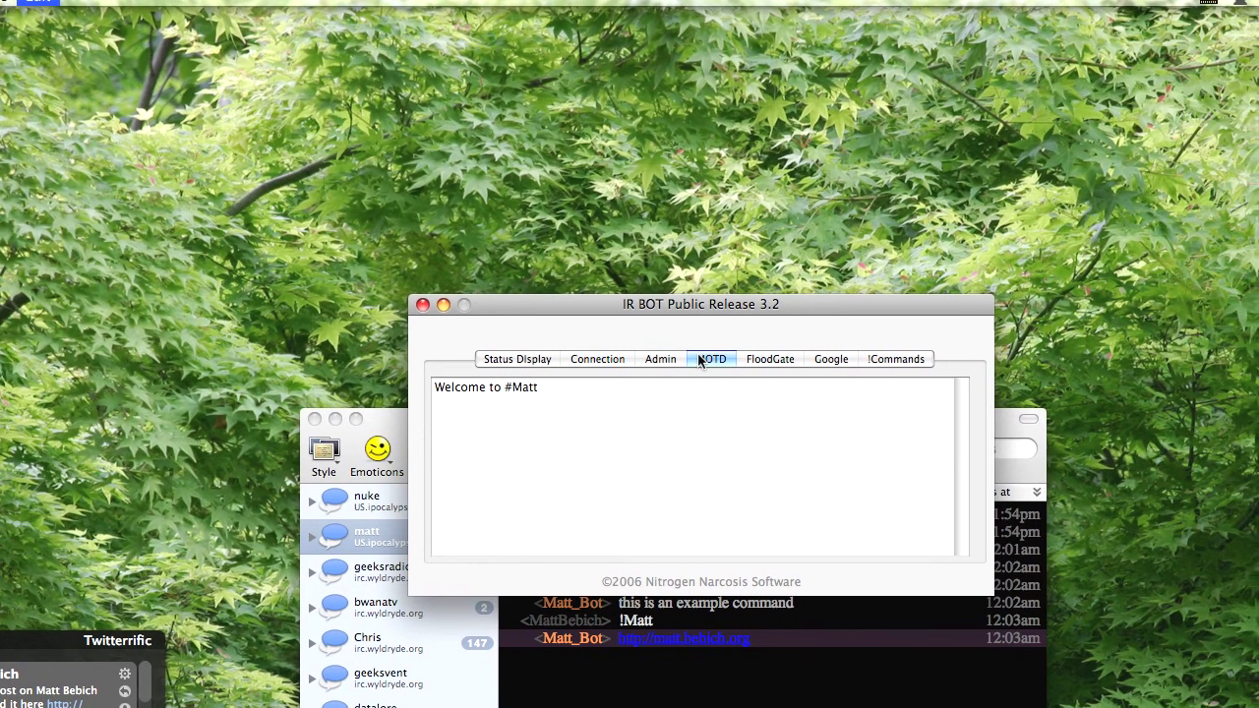
pyautogui.click(597, 359)
pyautogui.click(487, 359)
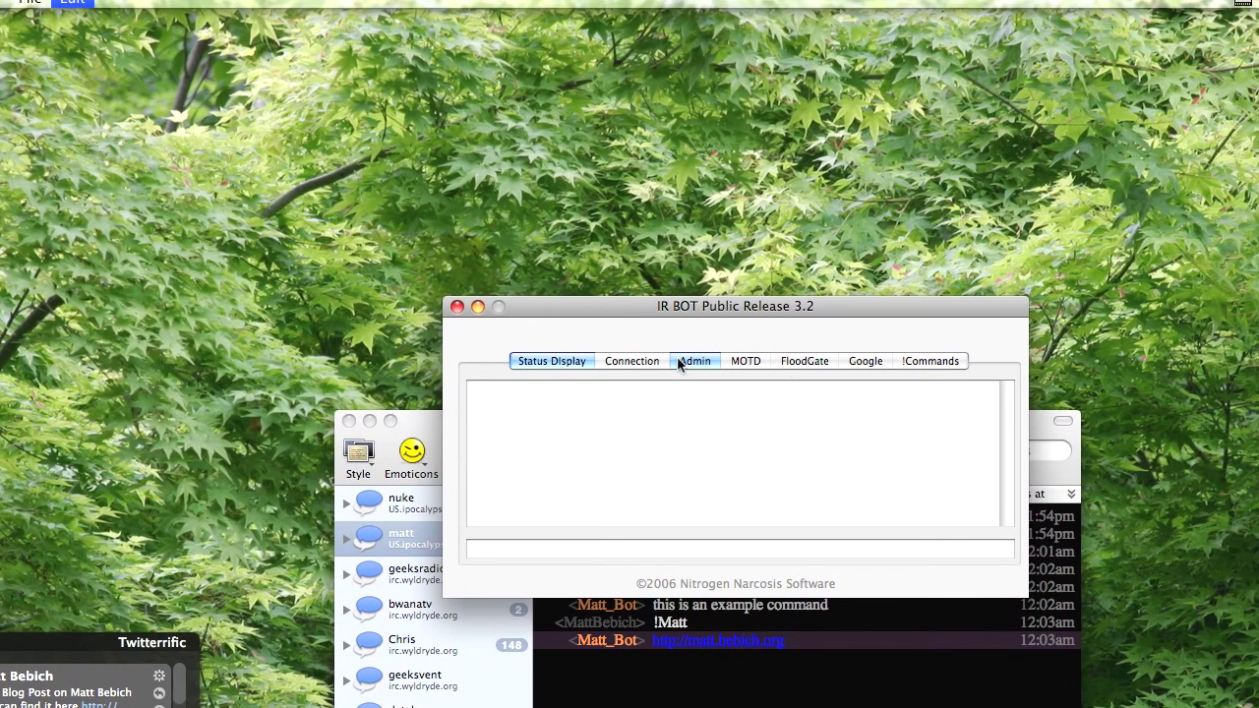
pyautogui.click(736, 360)
pyautogui.click(715, 360)
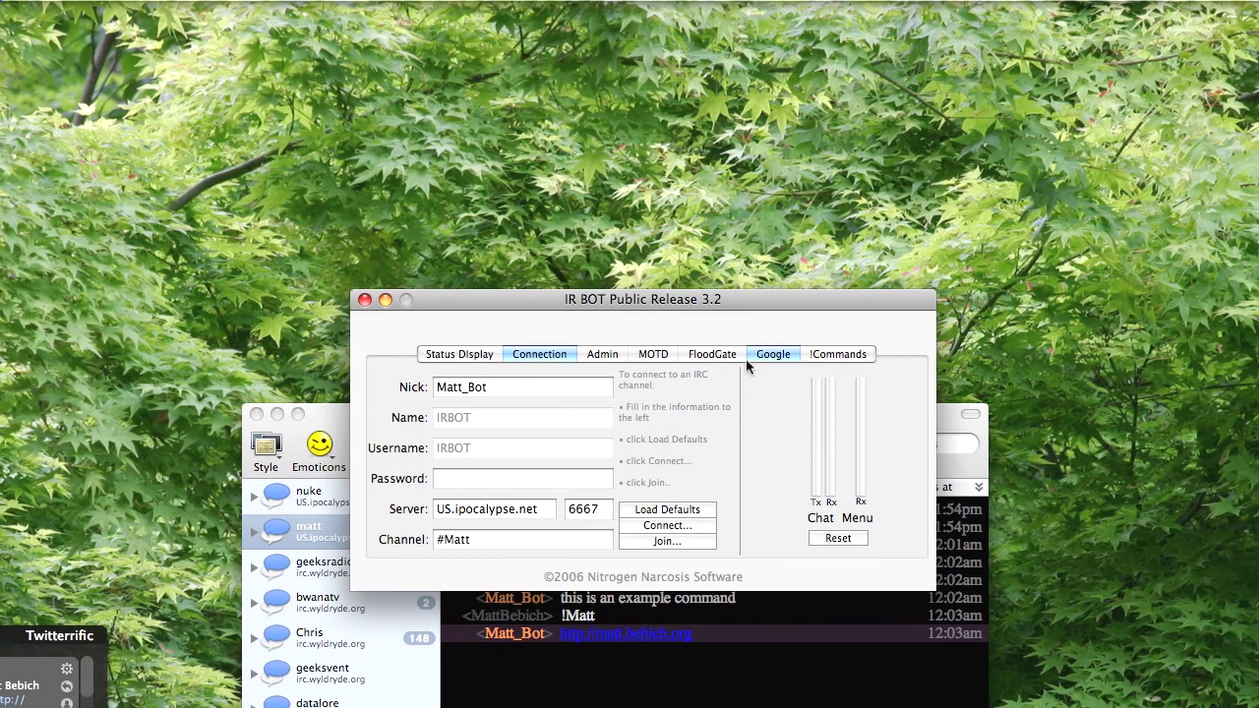
pyautogui.click(843, 358)
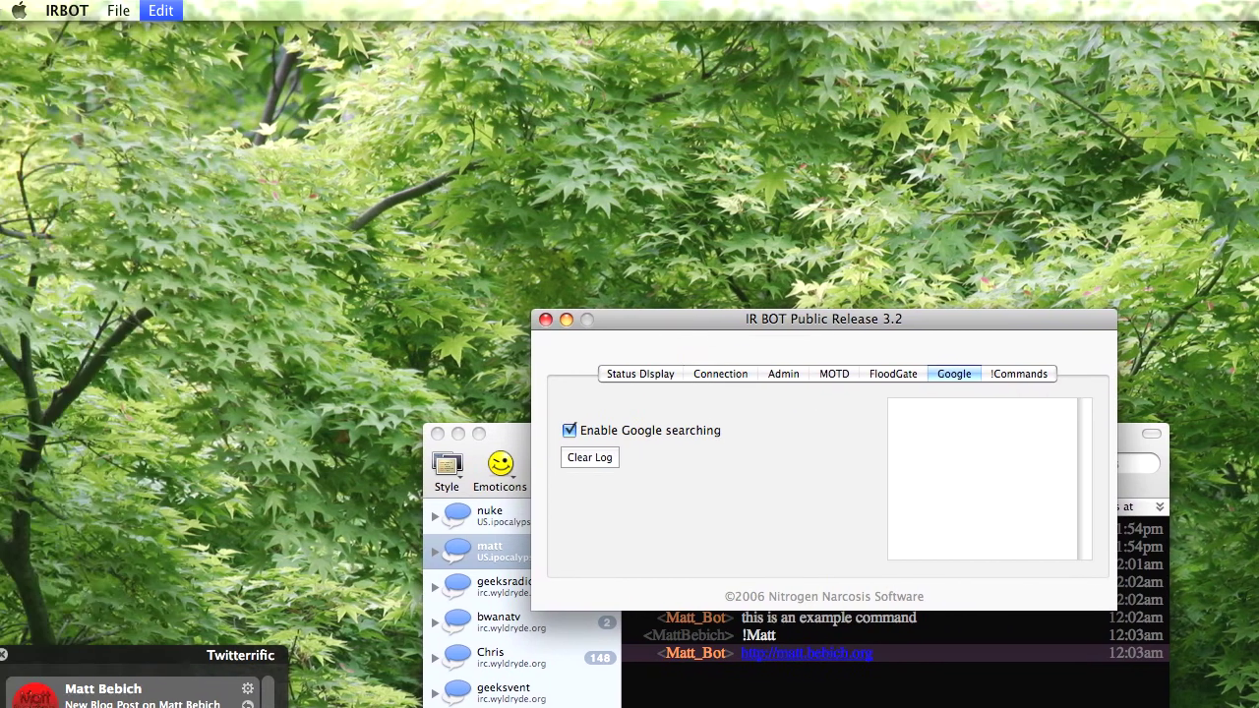
pyautogui.click(89, 18)
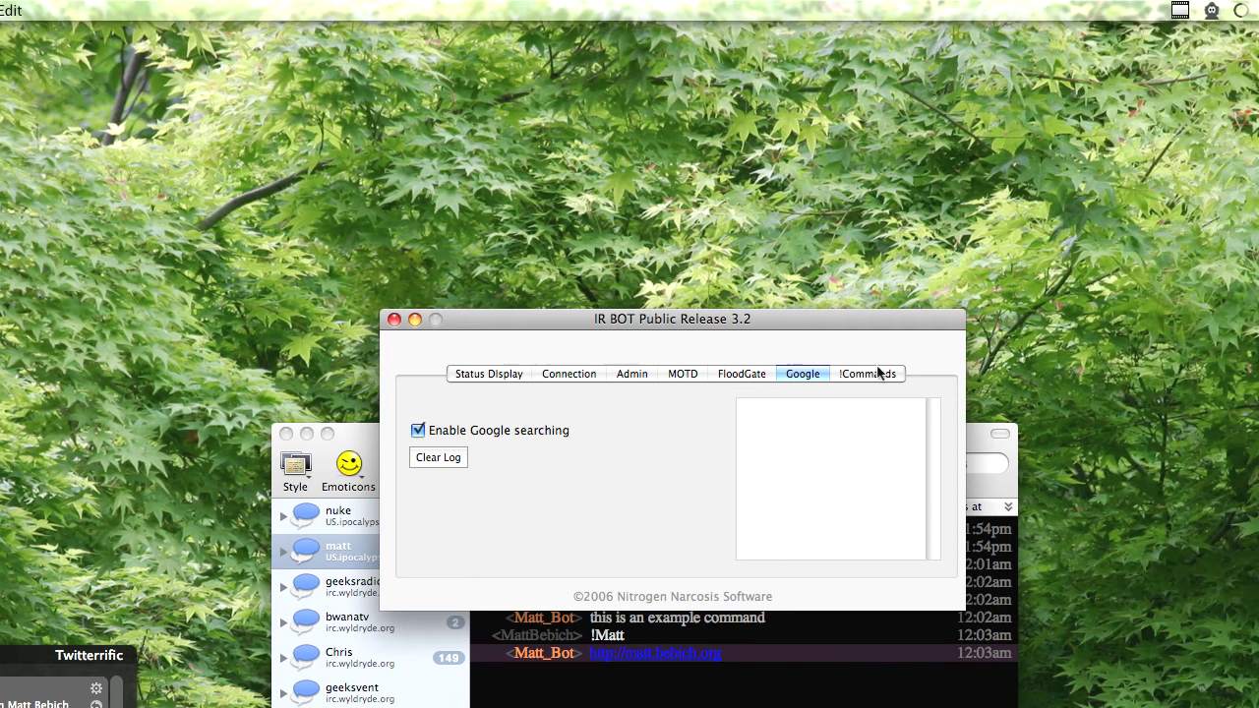
pyautogui.click(1025, 374)
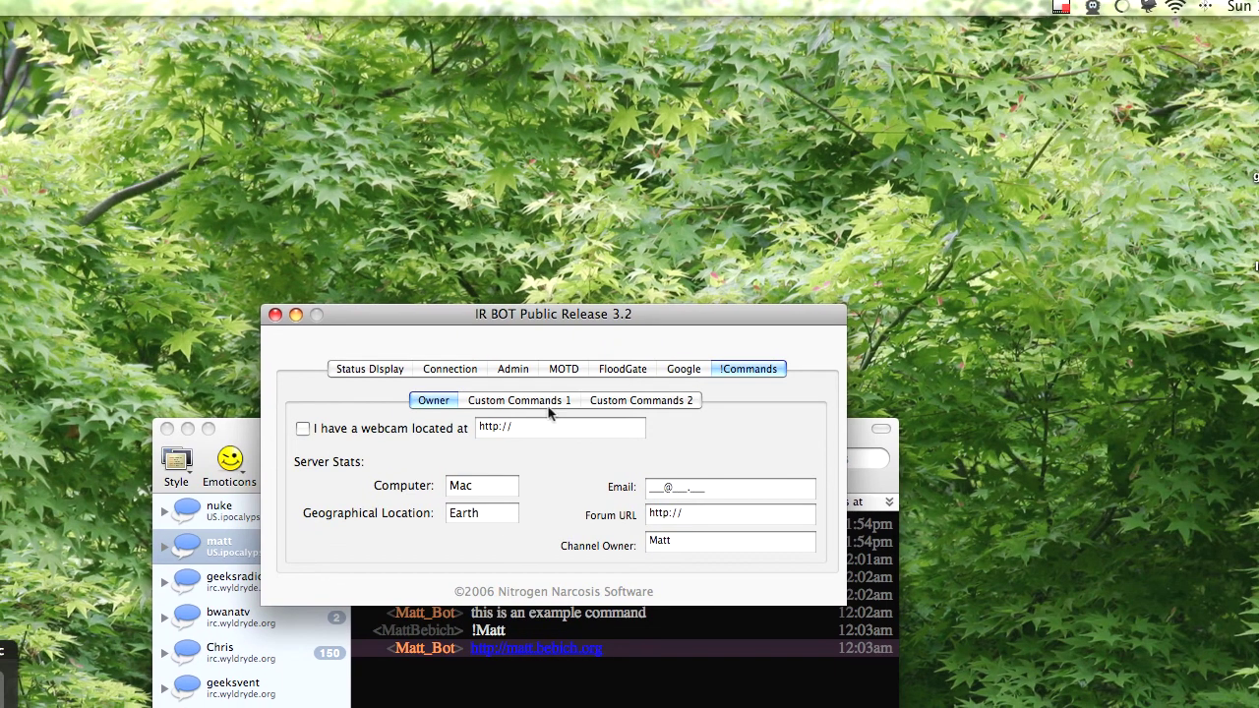
pyautogui.click(490, 405)
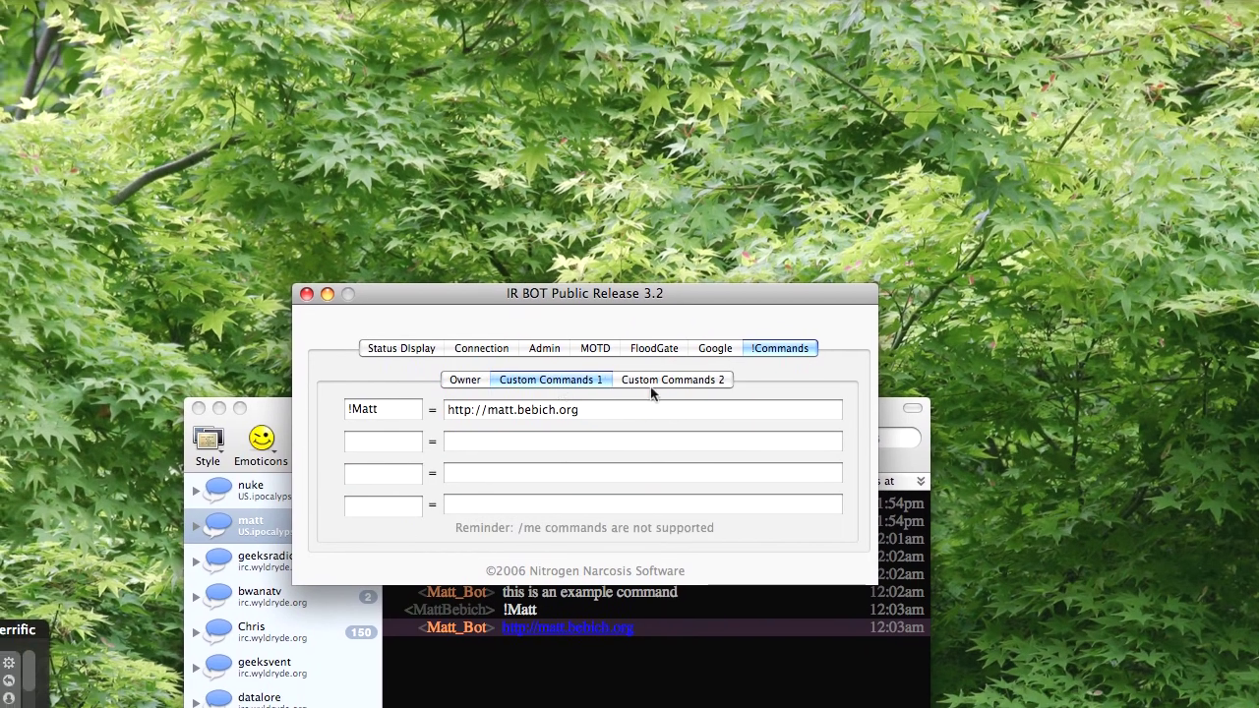
pyautogui.click(612, 406)
pyautogui.click(490, 405)
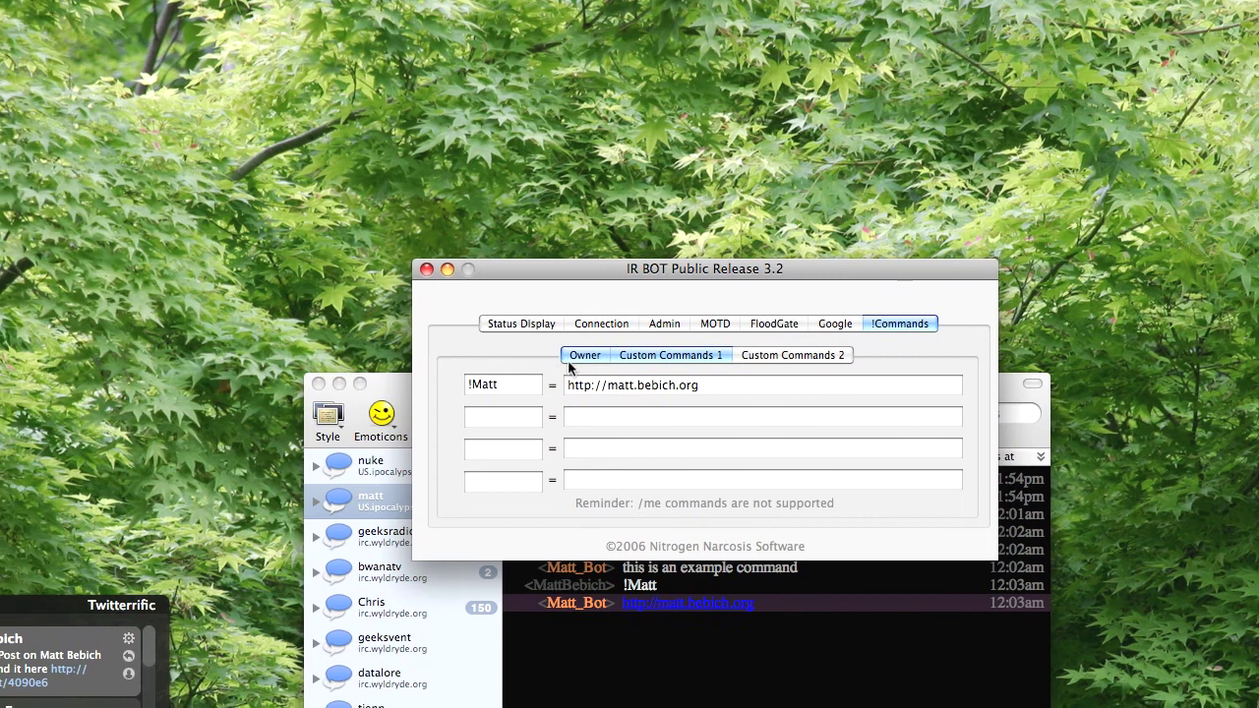
# Clear the placeholder from the Email field in the Owner command settings.
pyautogui.click(476, 364)
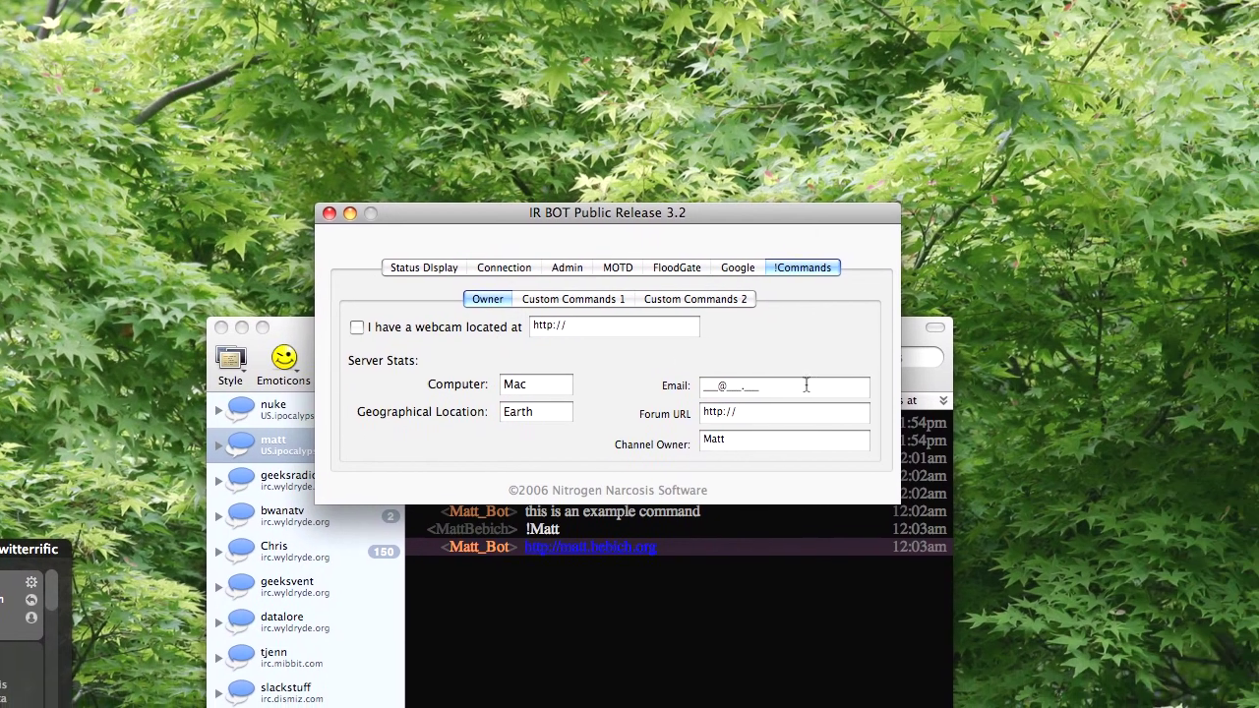
pyautogui.click(917, 434)
pyautogui.press('BackSpace')
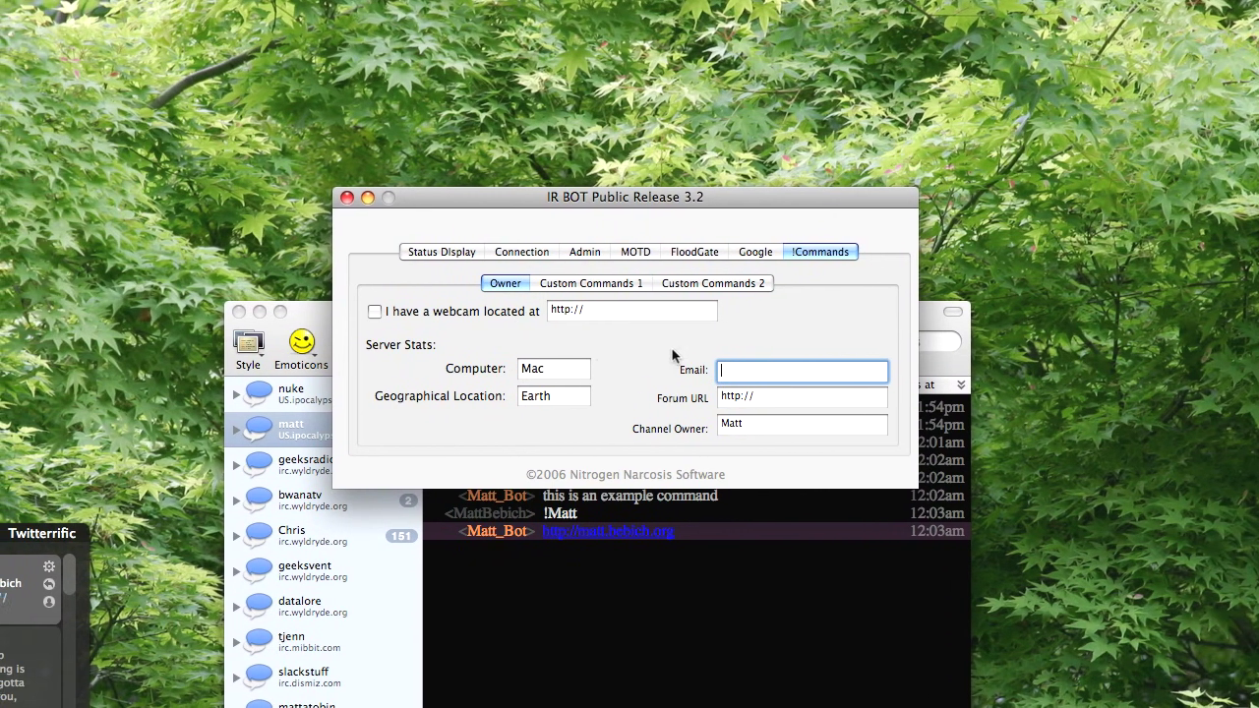
pyautogui.click(733, 397)
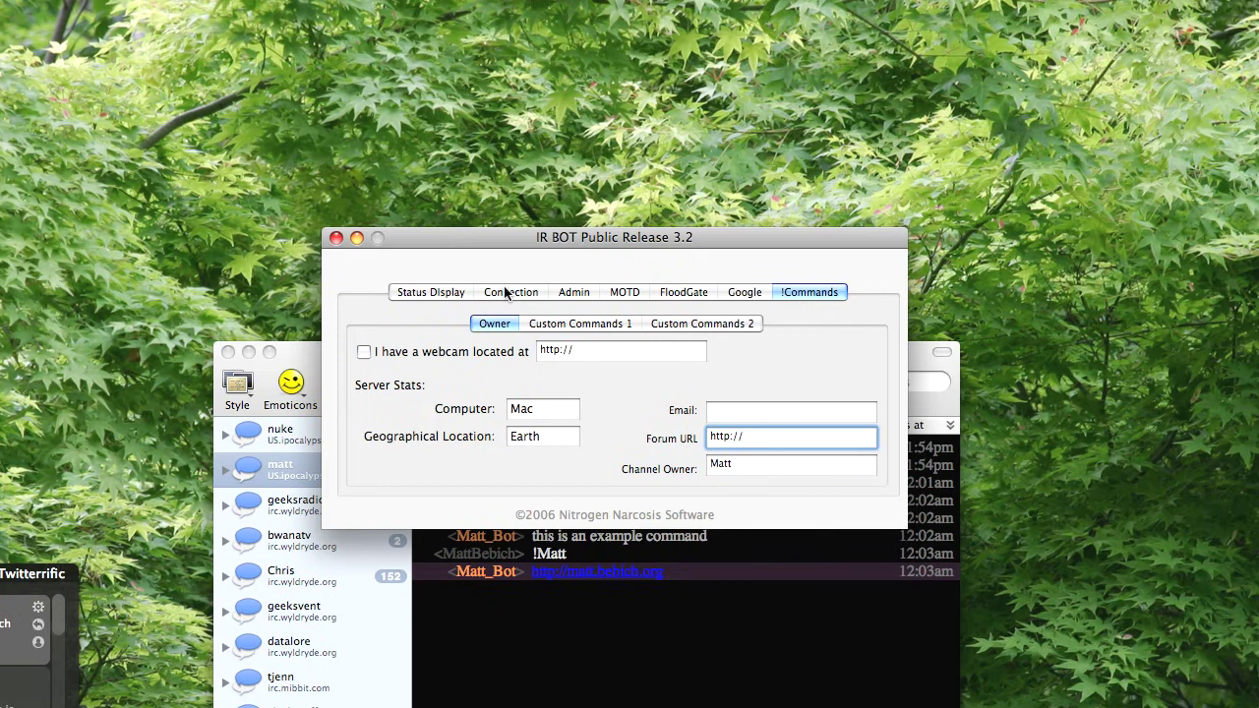
# Review IRBOT's Connection, Status Display, Admin and Google settings.
pyautogui.click(504, 253)
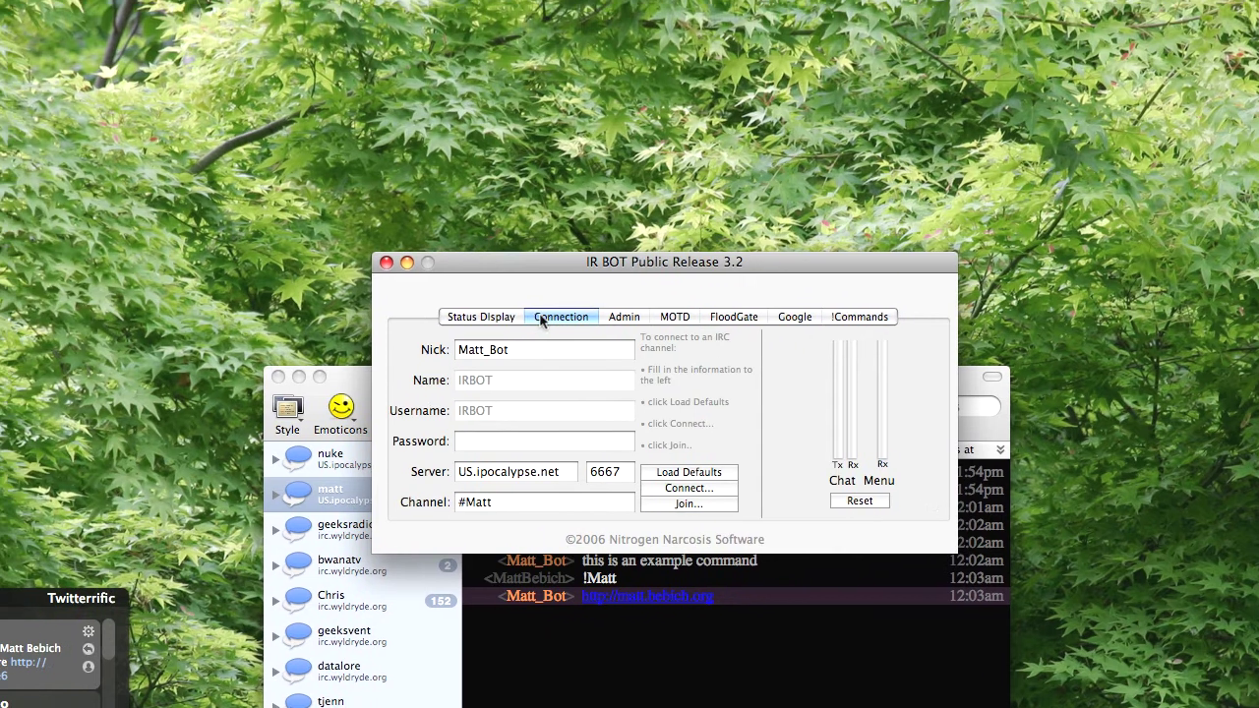
pyautogui.click(501, 316)
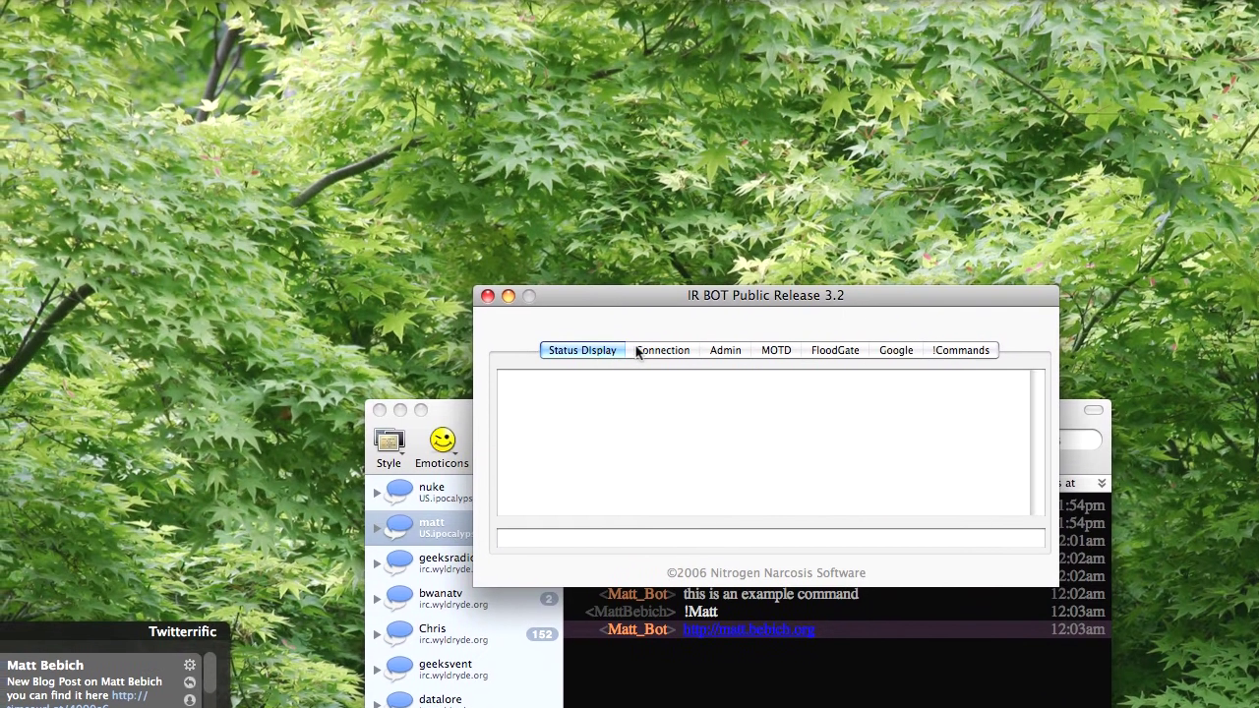
pyautogui.click(639, 351)
pyautogui.click(776, 350)
pyautogui.click(725, 350)
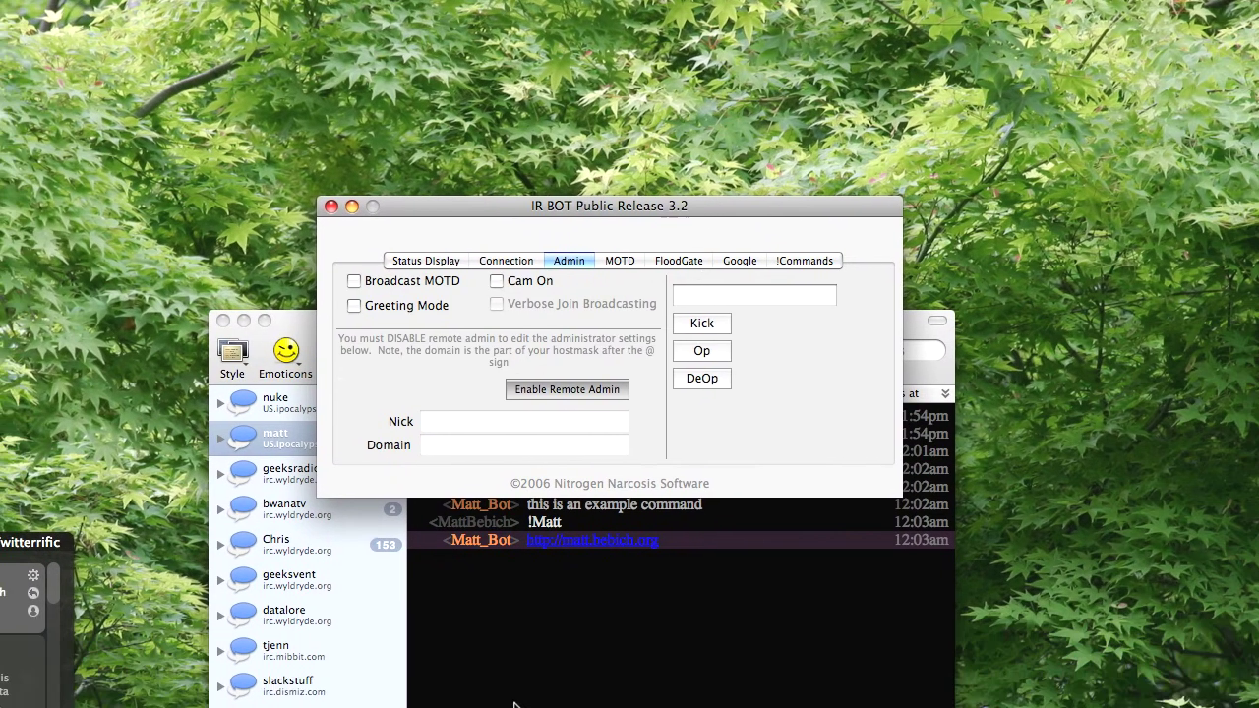
pyautogui.click(515, 701)
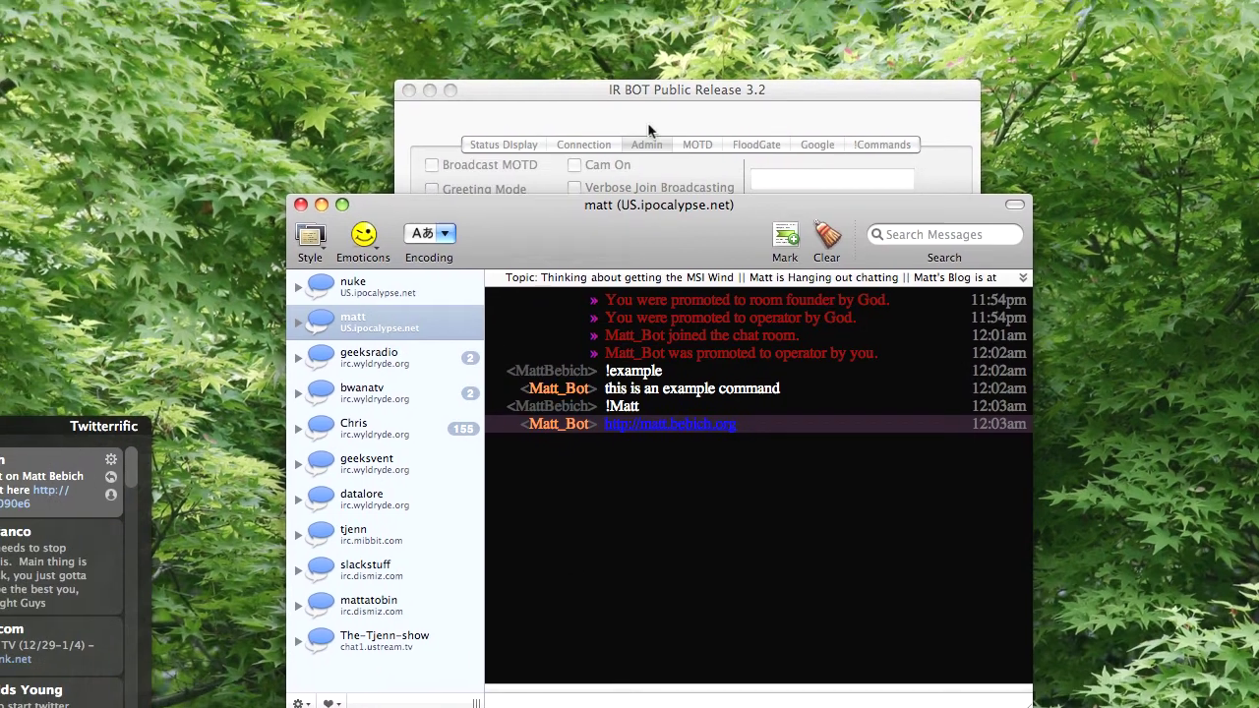
pyautogui.click(647, 122)
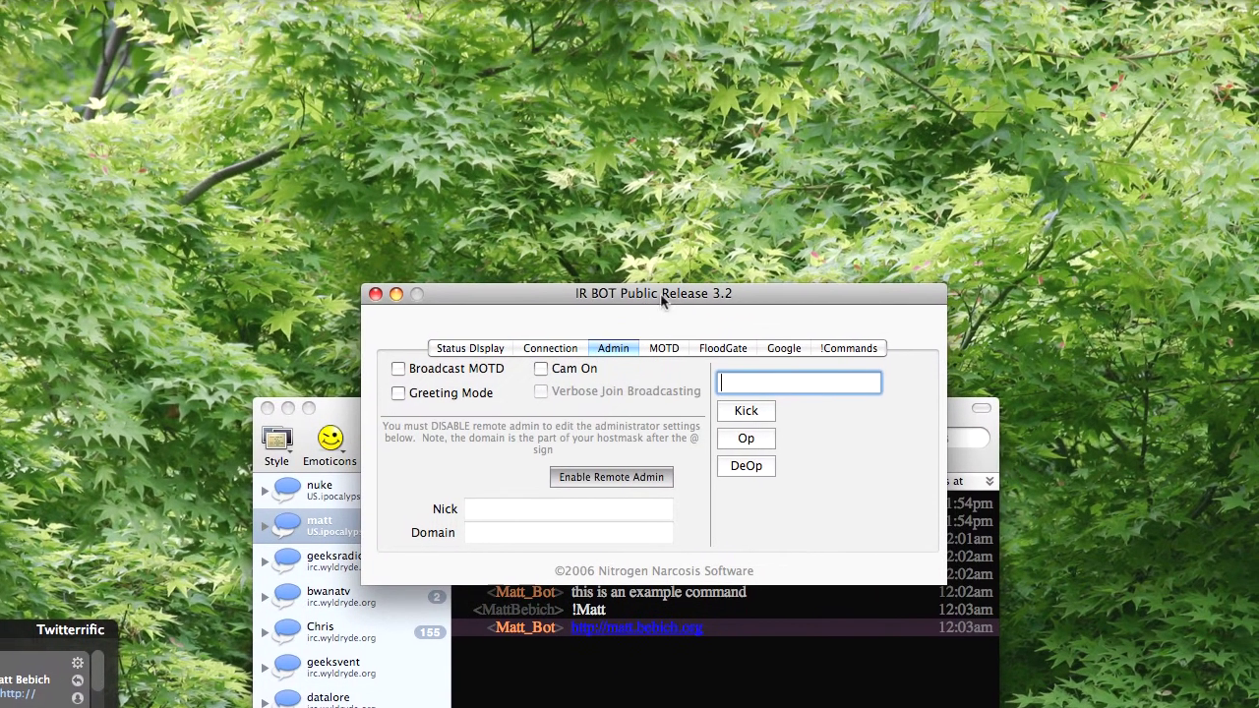
pyautogui.click(664, 348)
pyautogui.click(784, 348)
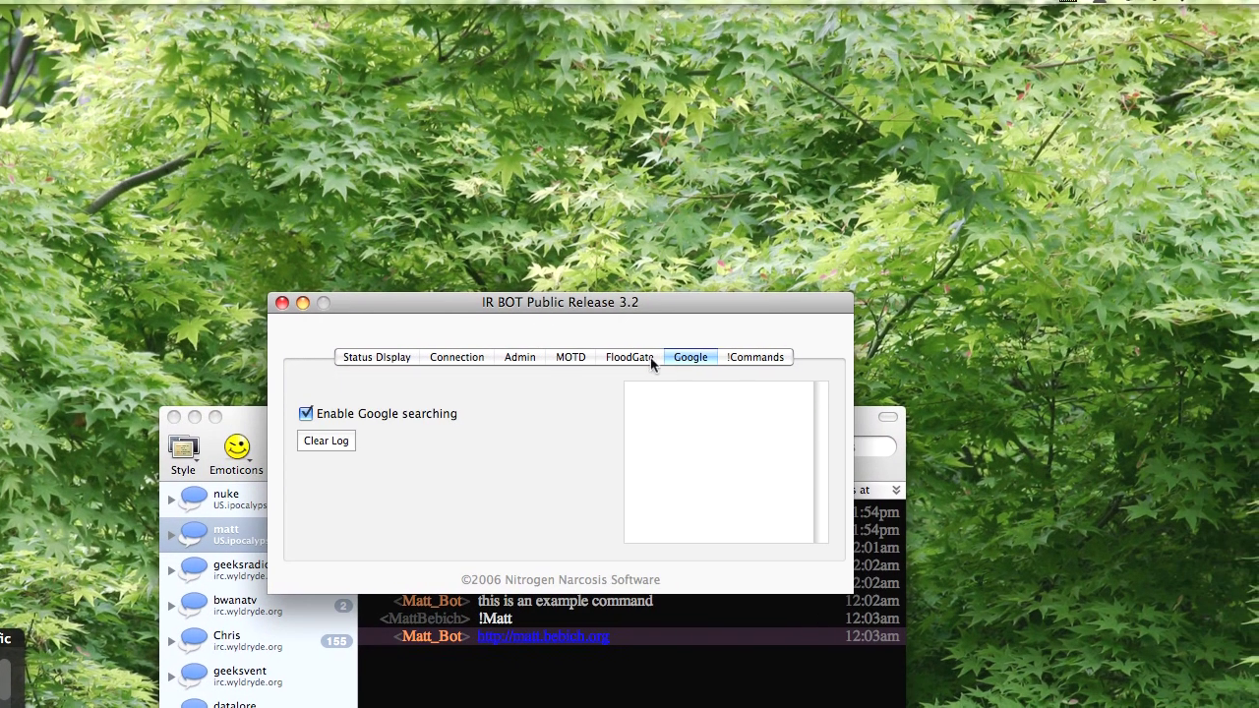
# Open the FloodGate settings, send a burst of short messages in the matt room, and check the repeat density in IRBOT.
pyautogui.click(640, 358)
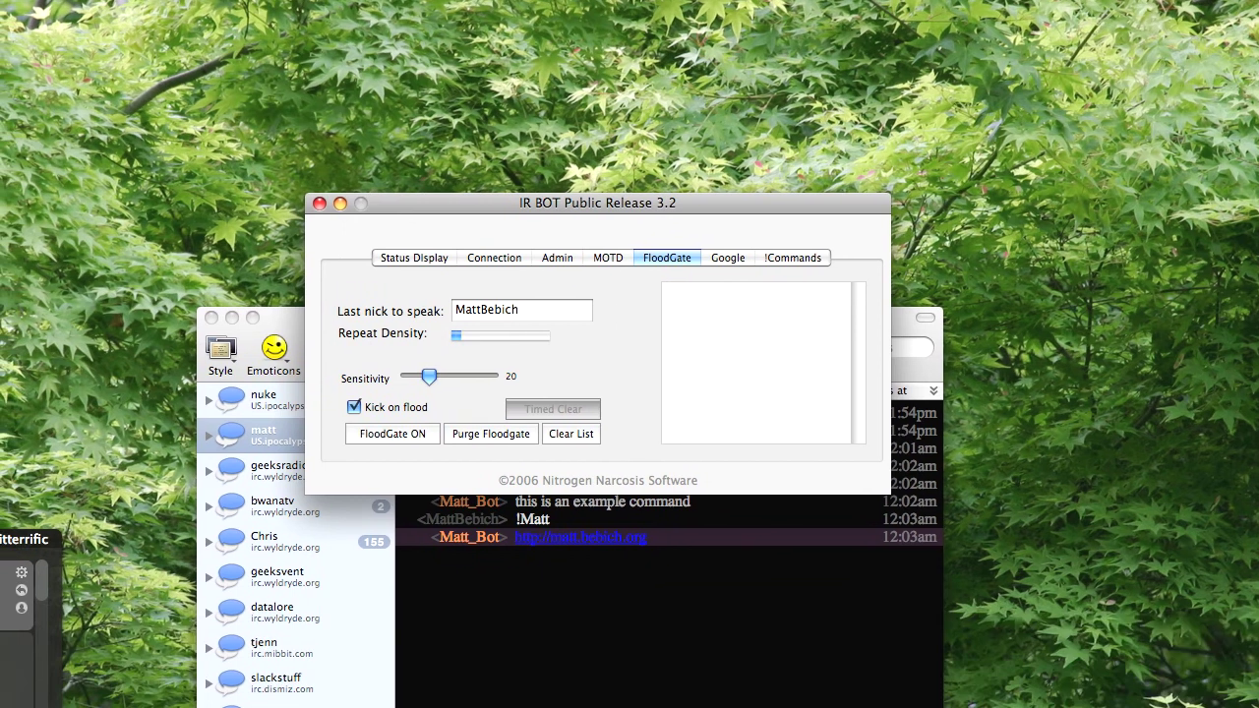
pyautogui.click(610, 591)
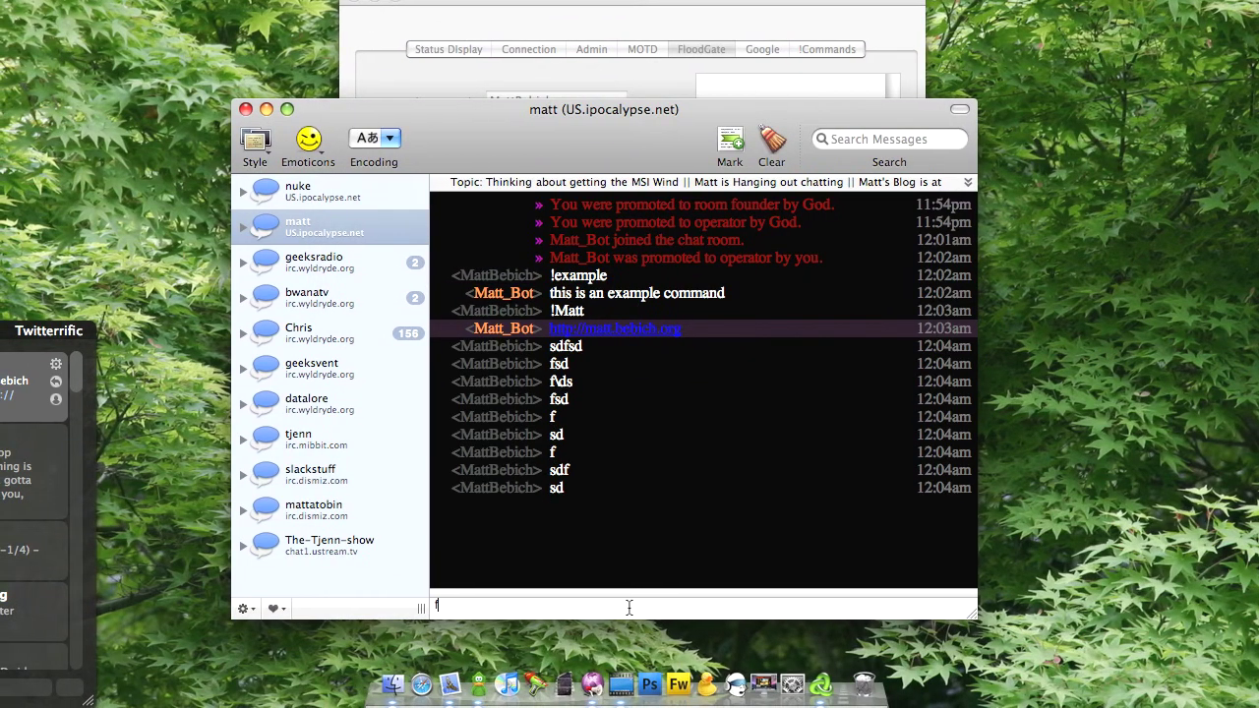
pyautogui.click(535, 59)
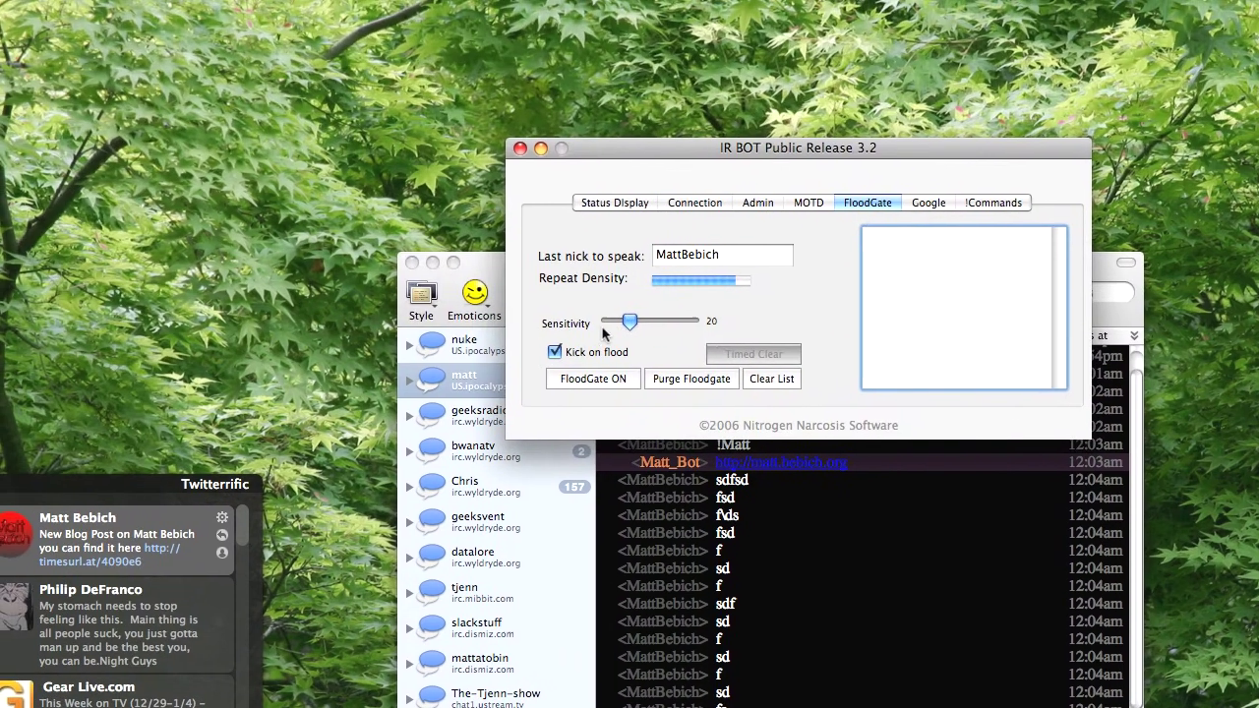
# Lower the FloodGate sensitivity to 10 and turn FloodGate on.
pyautogui.moveTo(537, 280); pyautogui.dragTo(532, 282)
pyautogui.moveTo(622, 346); pyautogui.dragTo(606, 346)
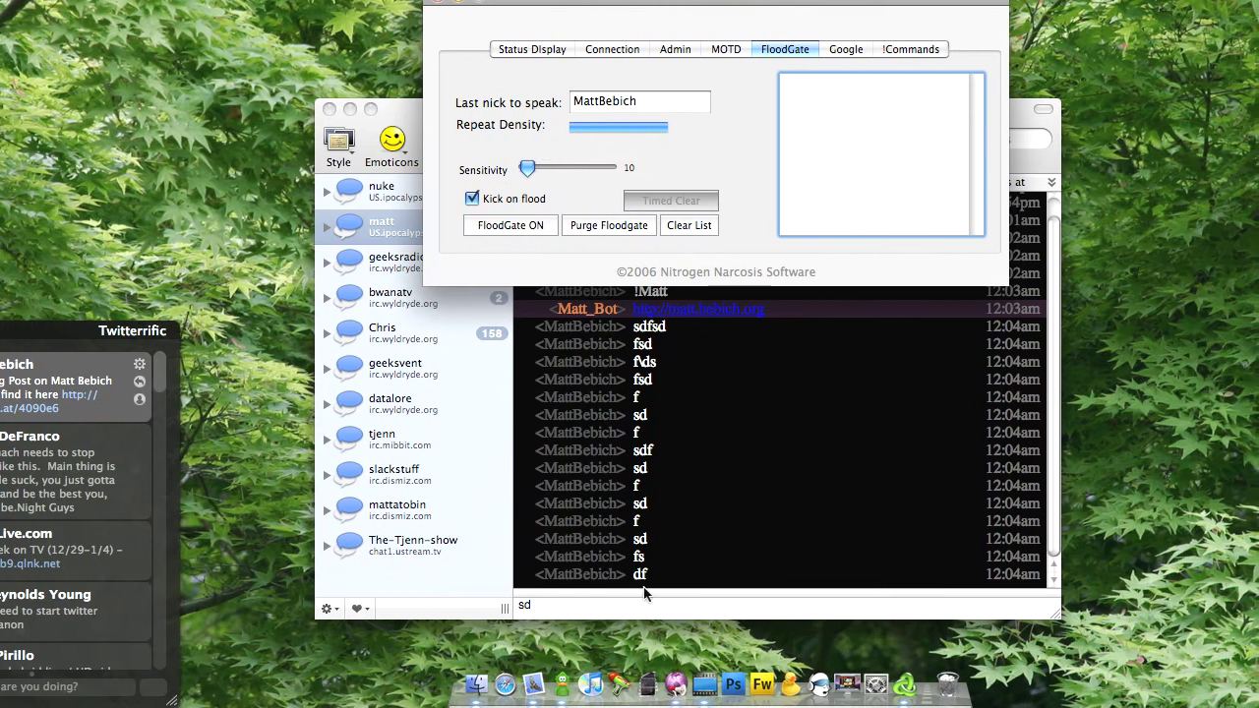
pyautogui.click(617, 604)
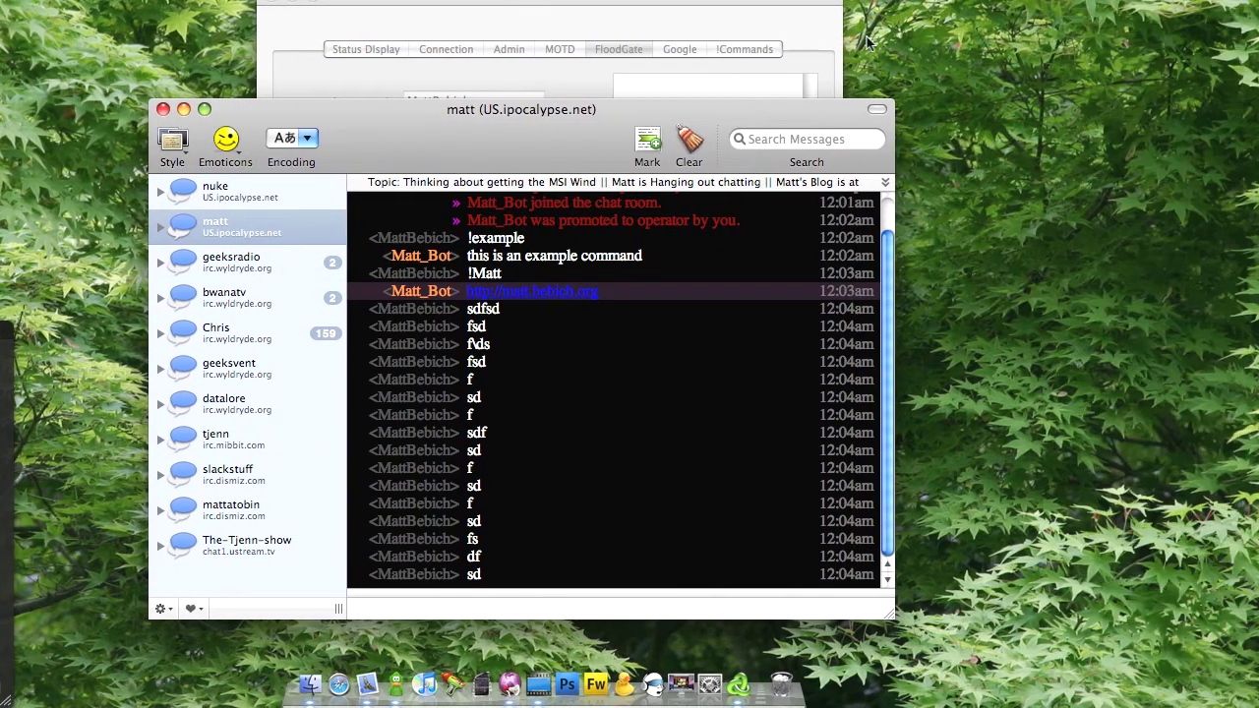
pyautogui.click(815, 32)
pyautogui.click(501, 232)
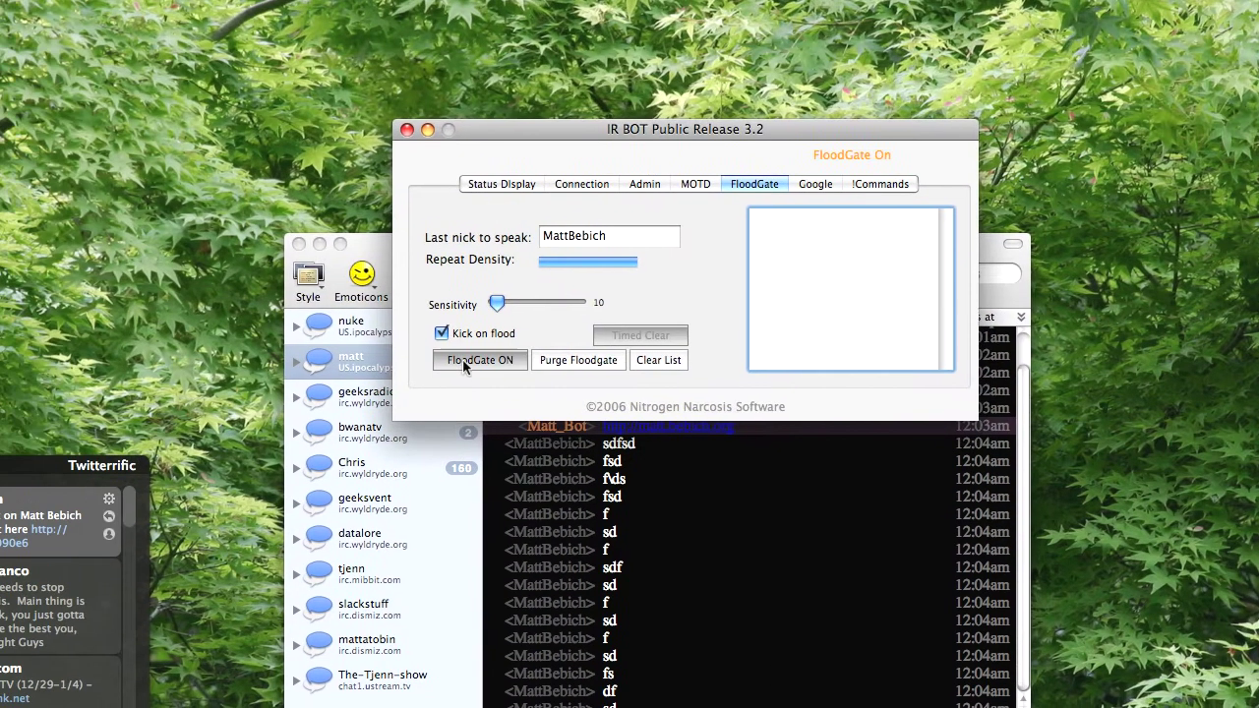
# Test the active FloodGate by flooding the matt room with short random messages, then return to IRBOT.
pyautogui.click(627, 616)
pyautogui.write('sd')
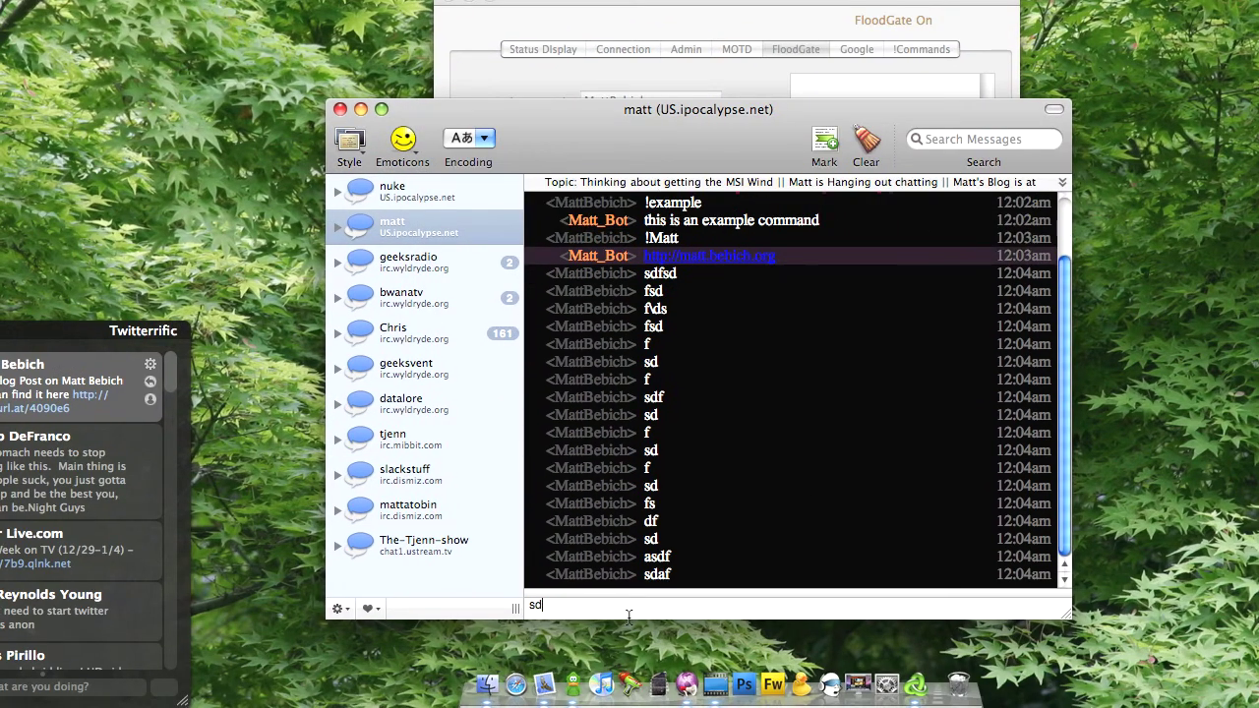
pyautogui.write('f sd f sd fsd ')
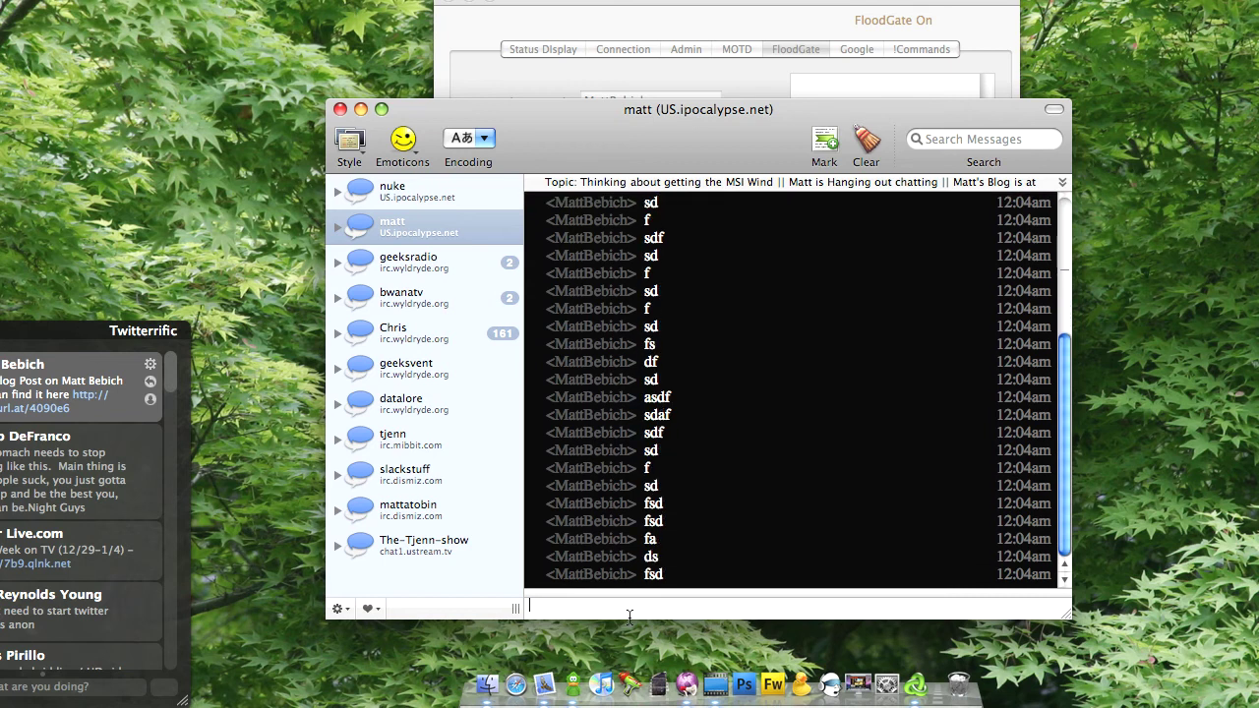
pyautogui.write('sd')
pyautogui.press('Return')
pyautogui.write('f')
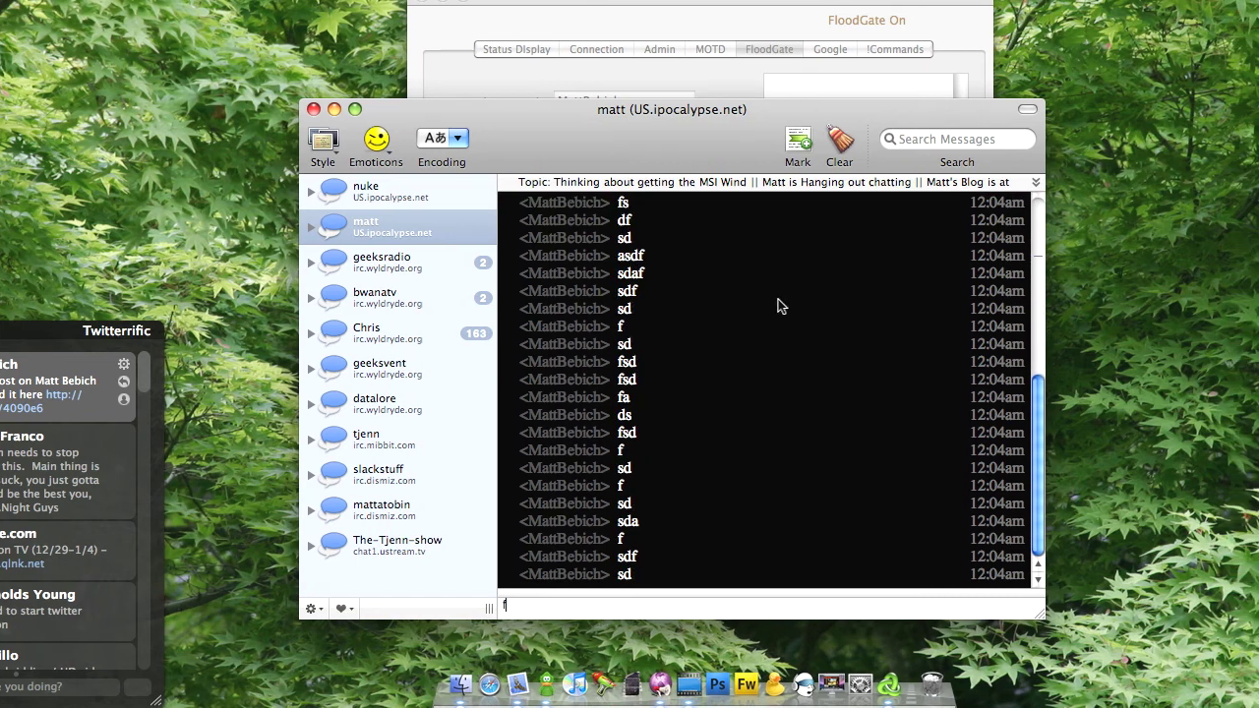
pyautogui.click(703, 47)
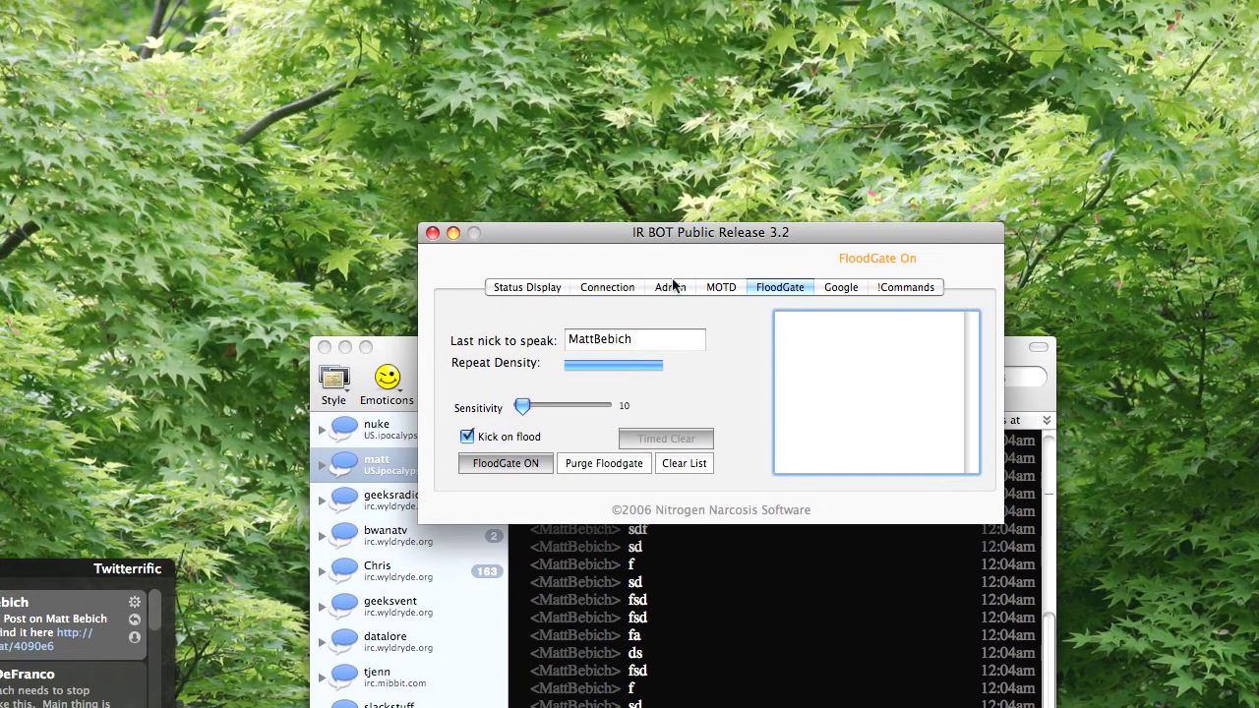
# Look over IRBOT's MOTD, Custom Commands 1, Google and Status Display pages, ending on the custom commands.
pyautogui.click(720, 287)
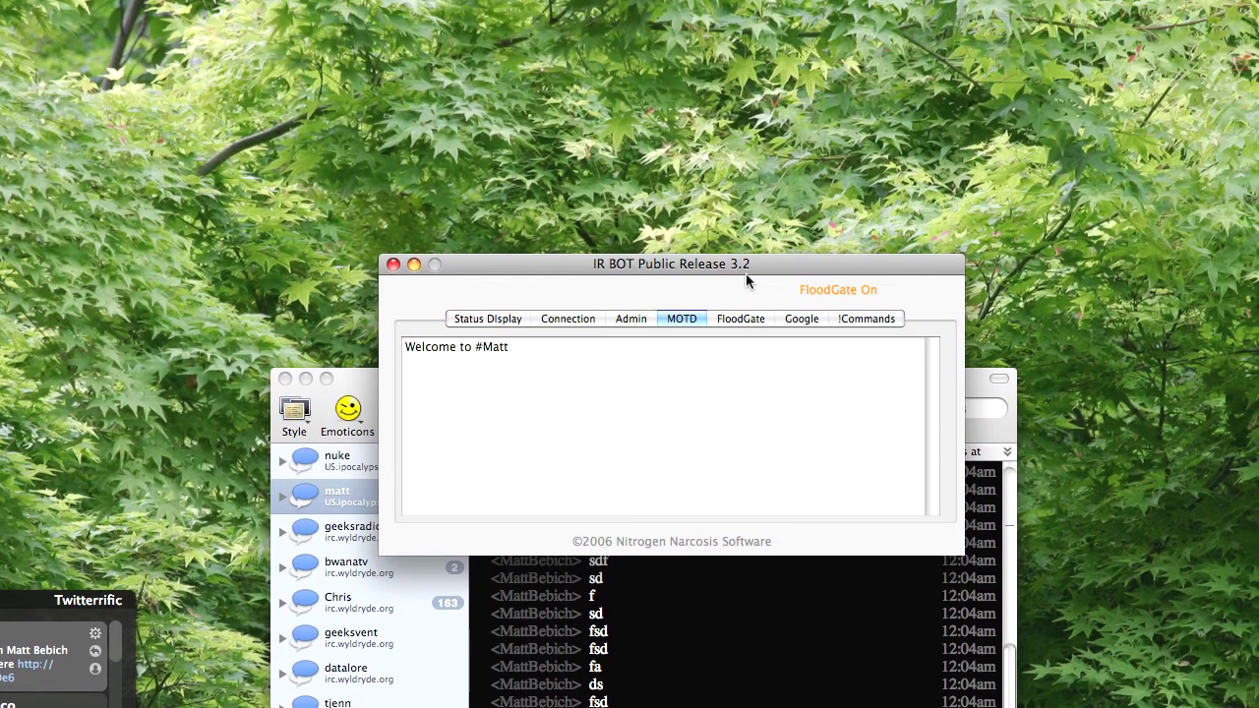
pyautogui.click(906, 288)
pyautogui.click(489, 377)
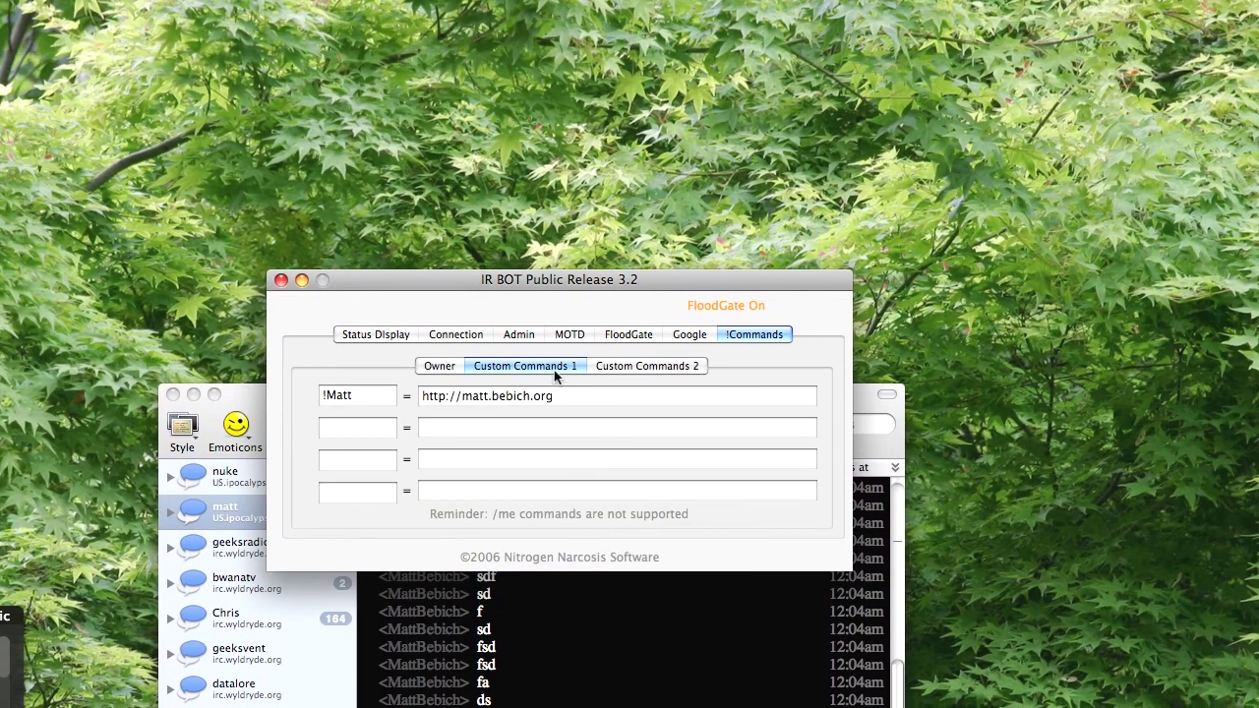
pyautogui.click(292, 429)
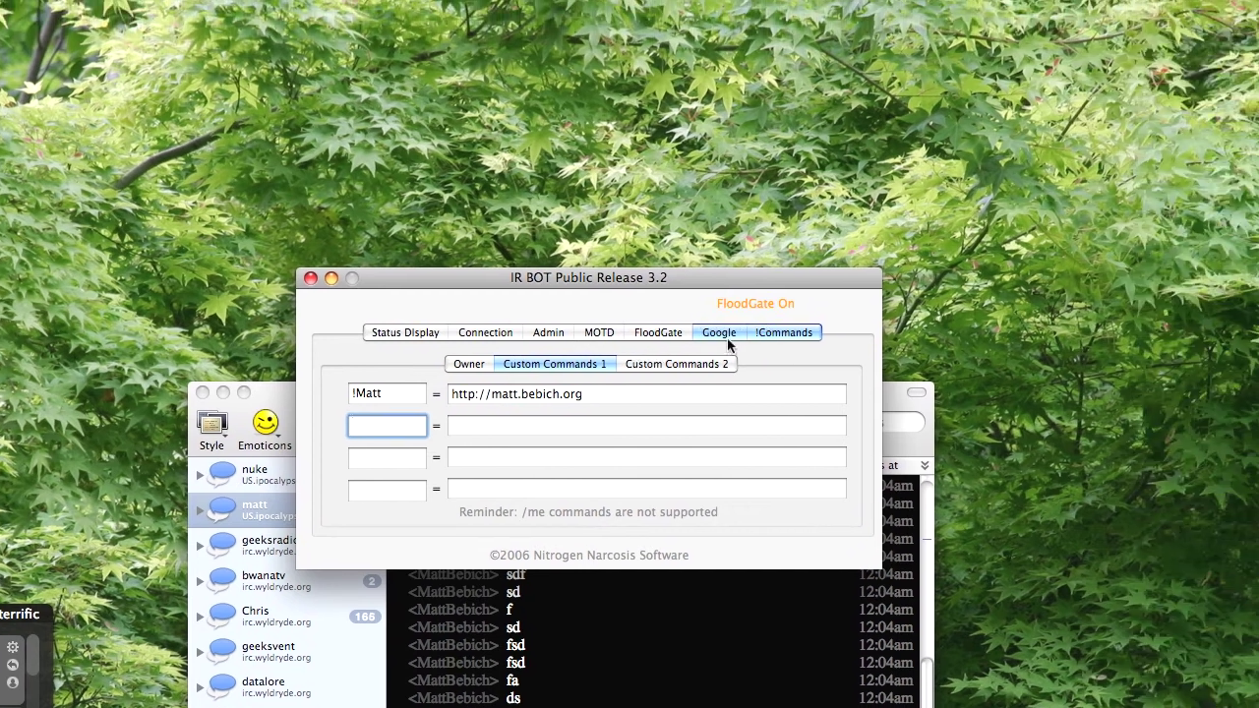
pyautogui.click(727, 337)
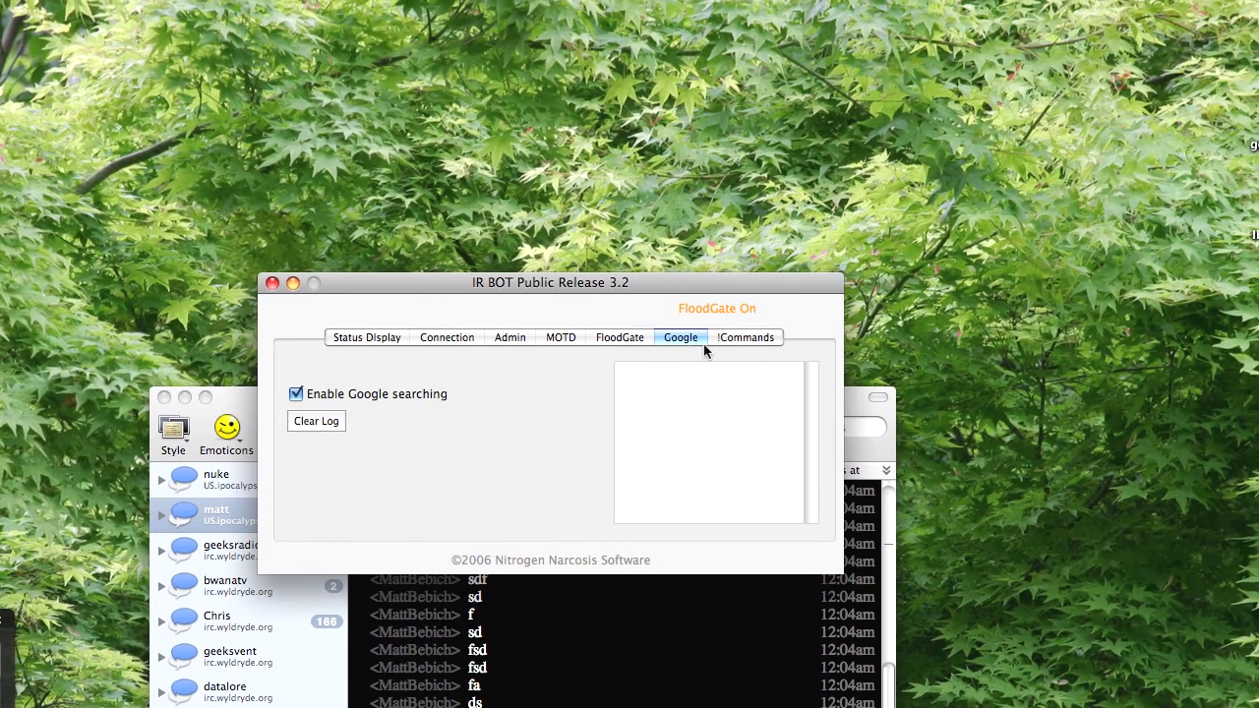
pyautogui.click(779, 333)
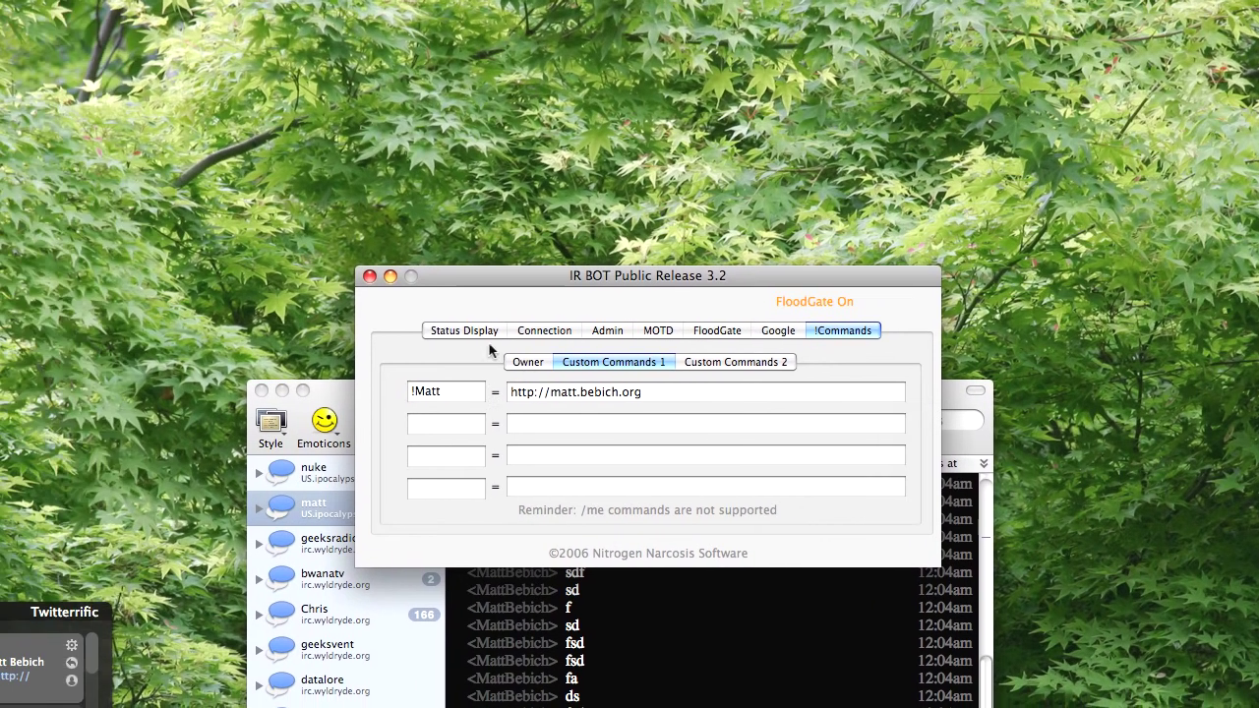
pyautogui.click(470, 331)
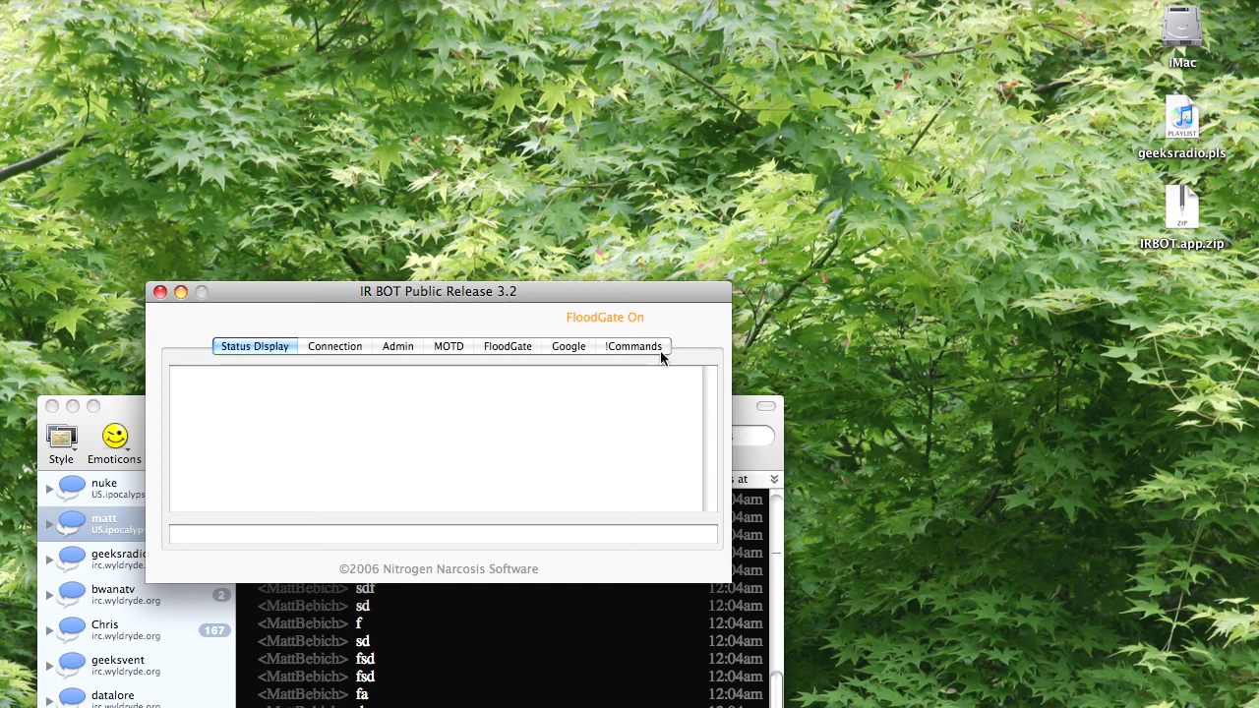
pyautogui.click(688, 348)
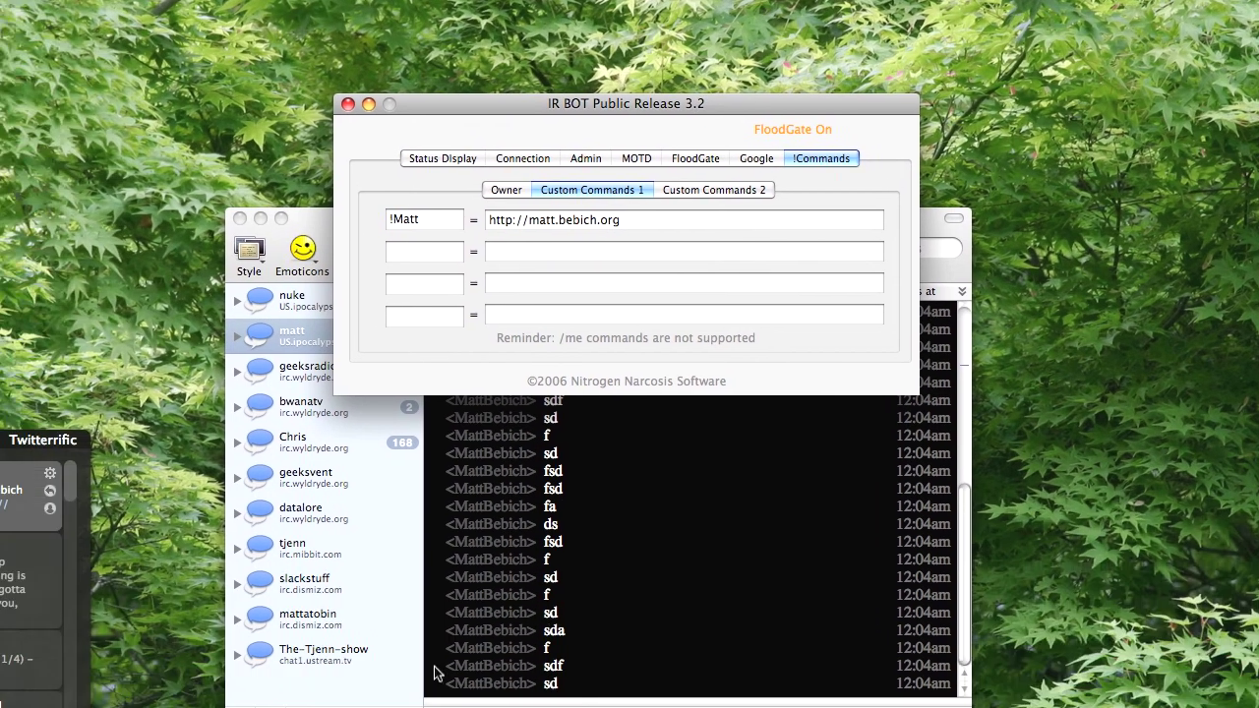
pyautogui.click(522, 612)
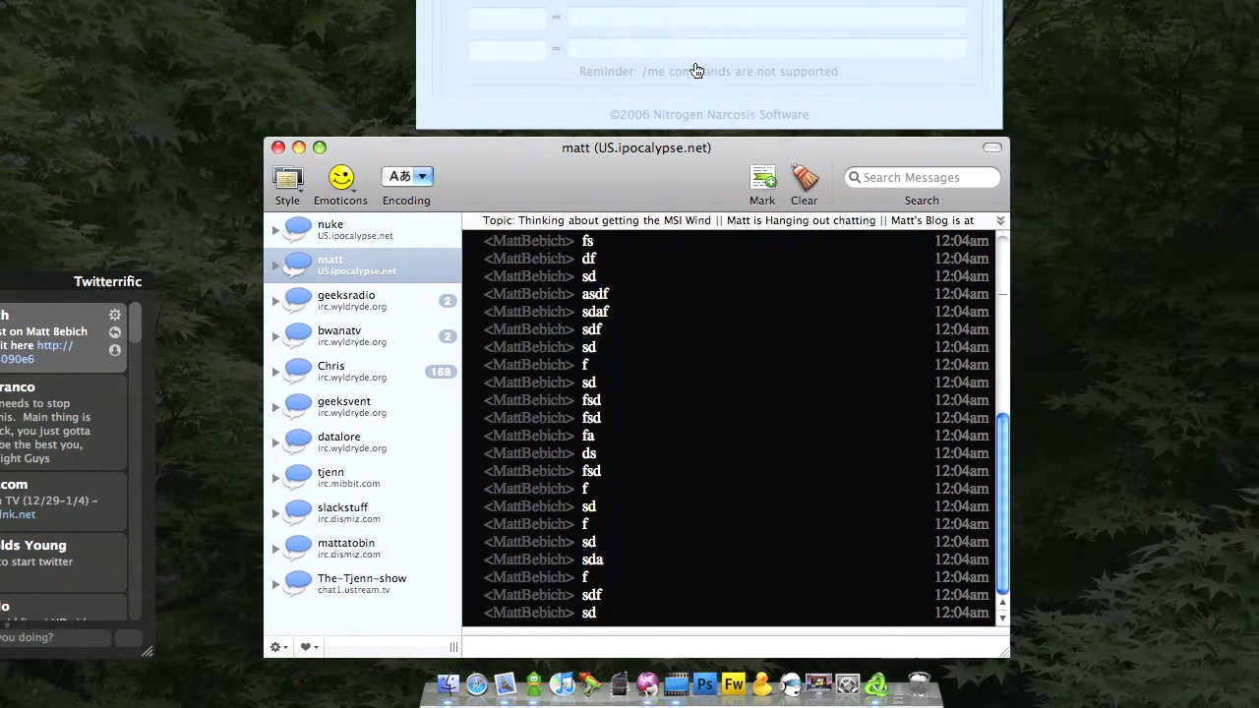
pyautogui.click(755, 66)
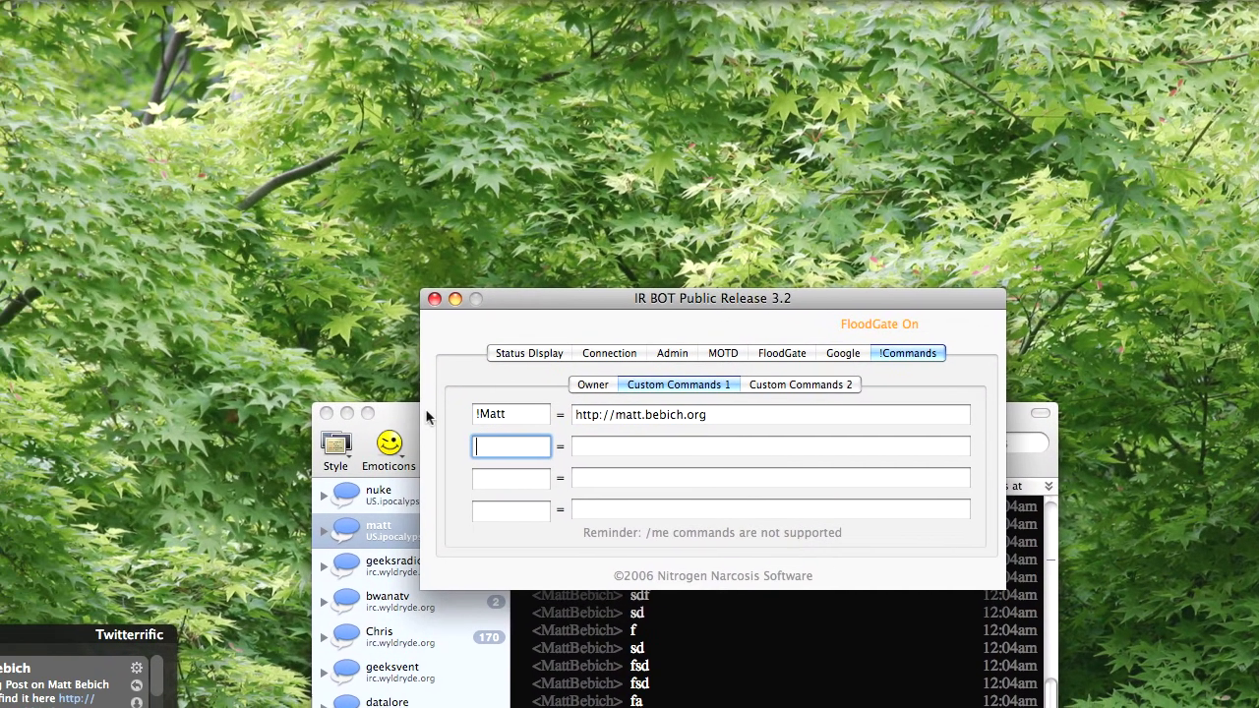
pyautogui.click(417, 418)
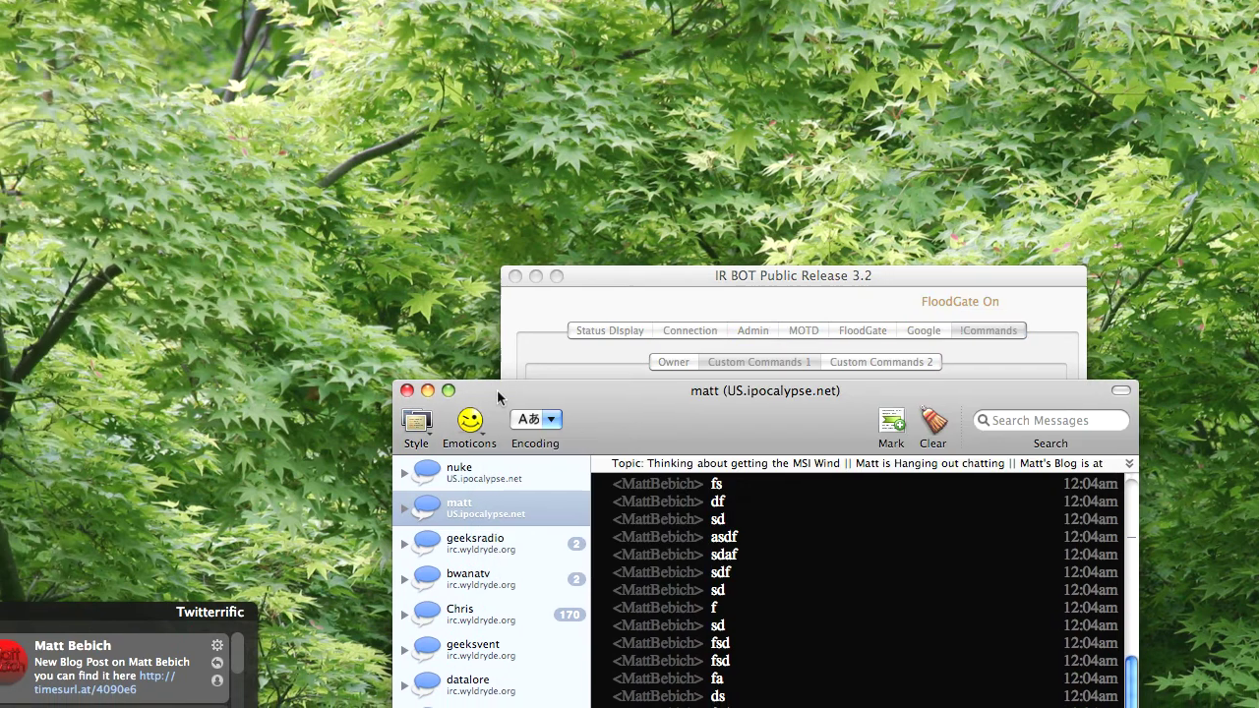